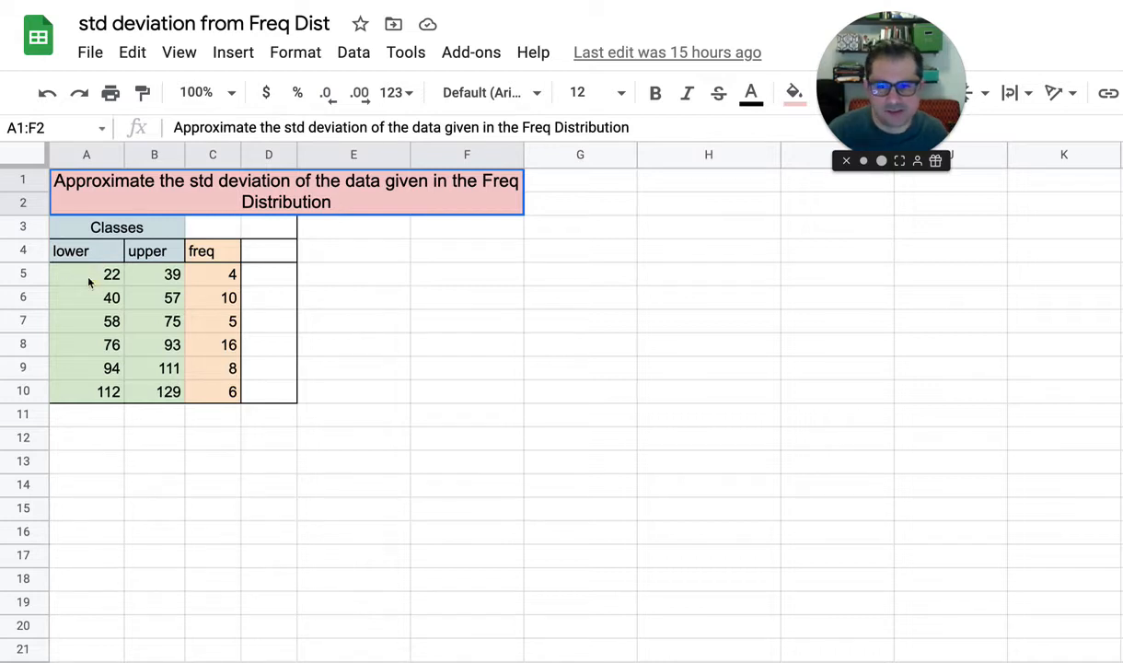
# Examine the lower limits, upper limits and frequencies of the first two classes in the frequency table
pyautogui.click(89, 281)
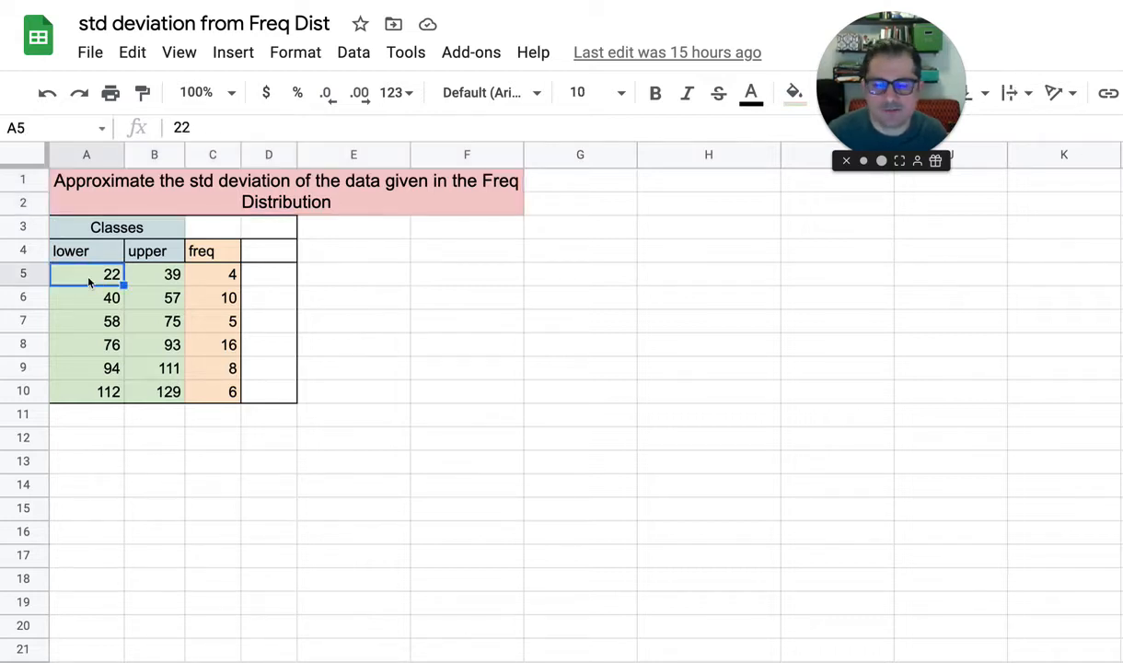
pyautogui.click(154, 279)
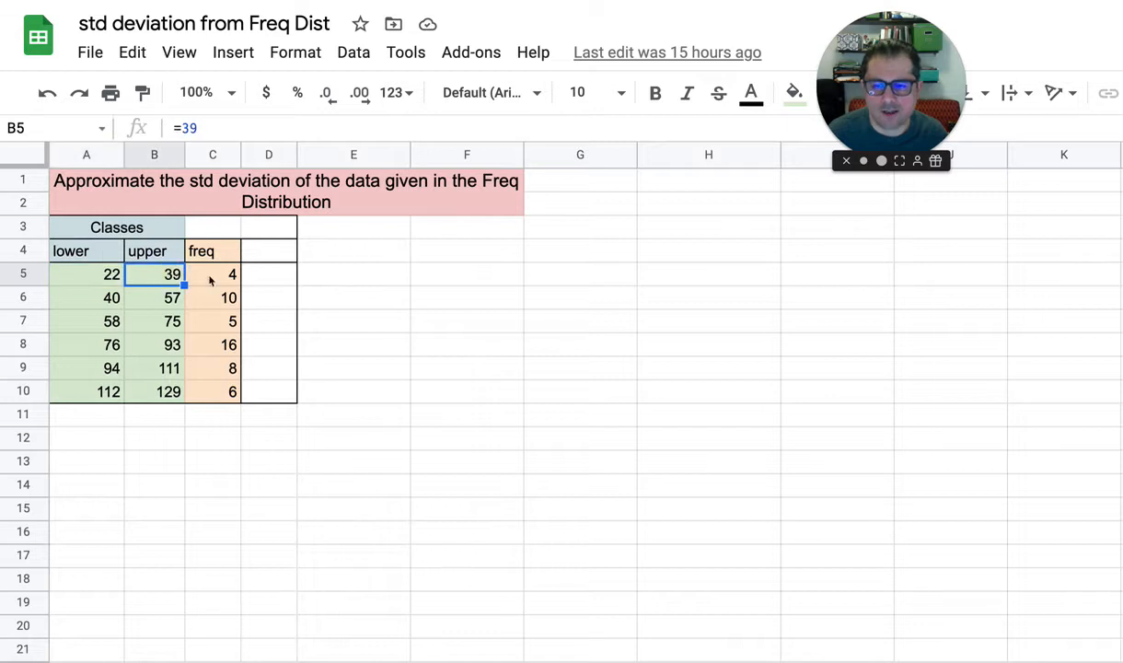
pyautogui.click(219, 276)
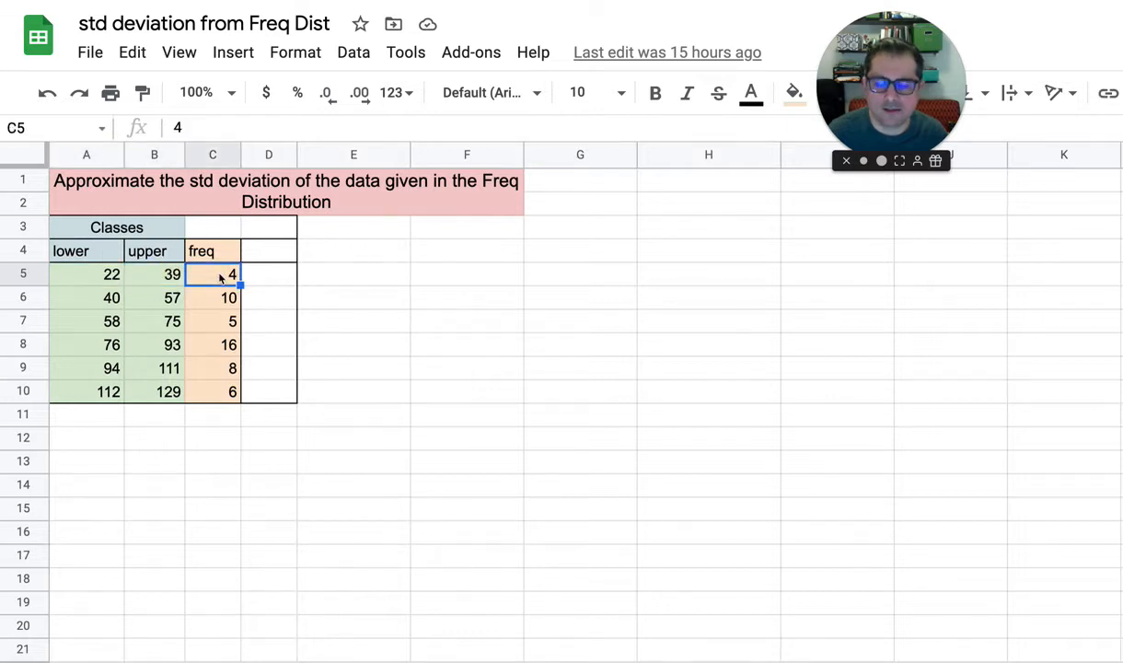
pyautogui.click(109, 291)
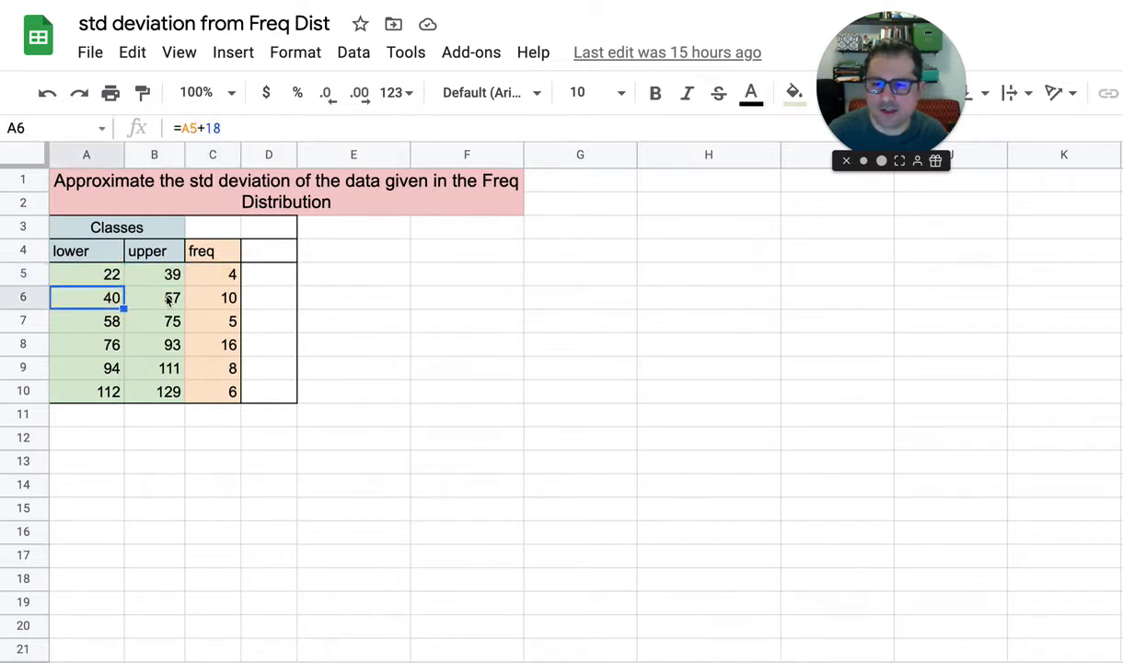
pyautogui.click(170, 295)
pyautogui.click(216, 302)
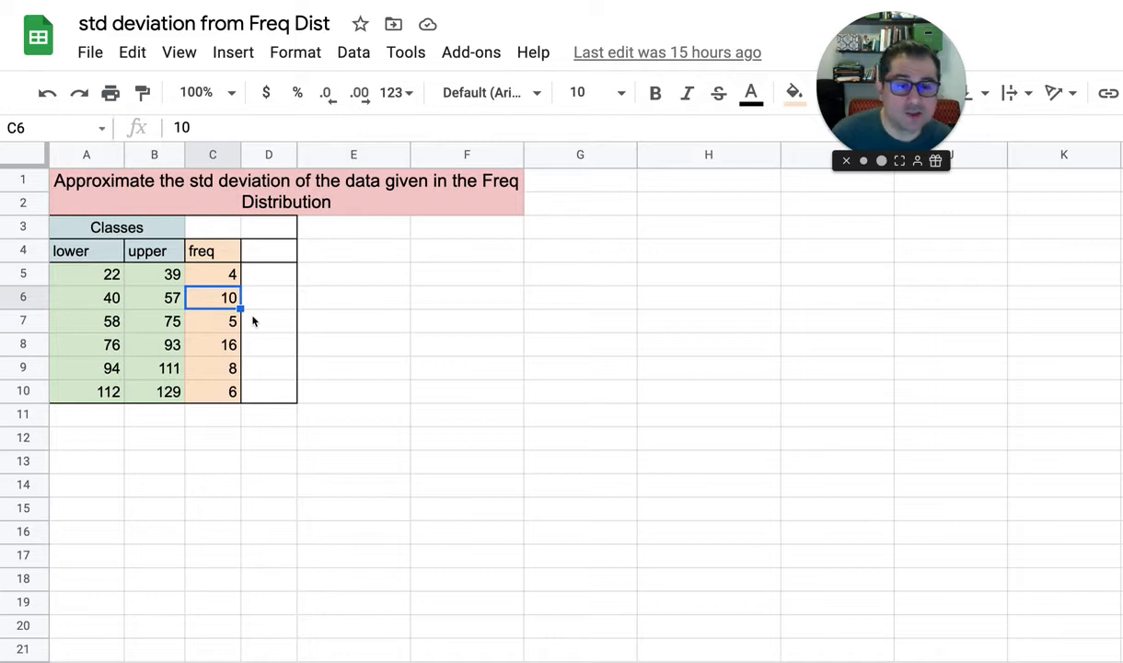
pyautogui.click(219, 274)
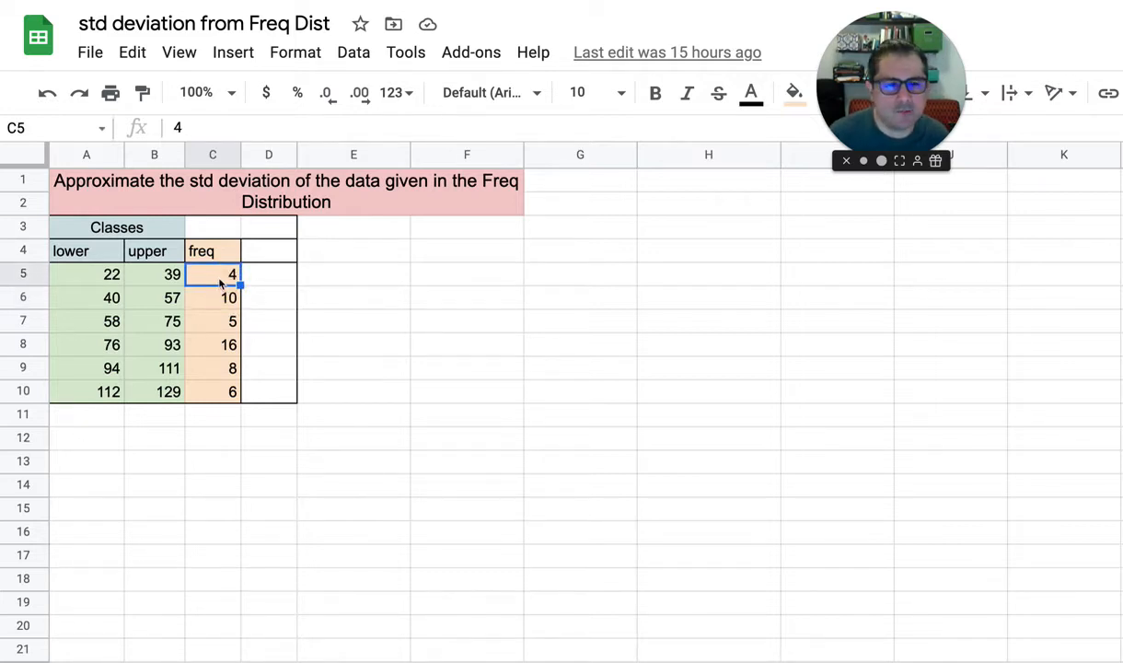
pyautogui.click(94, 274)
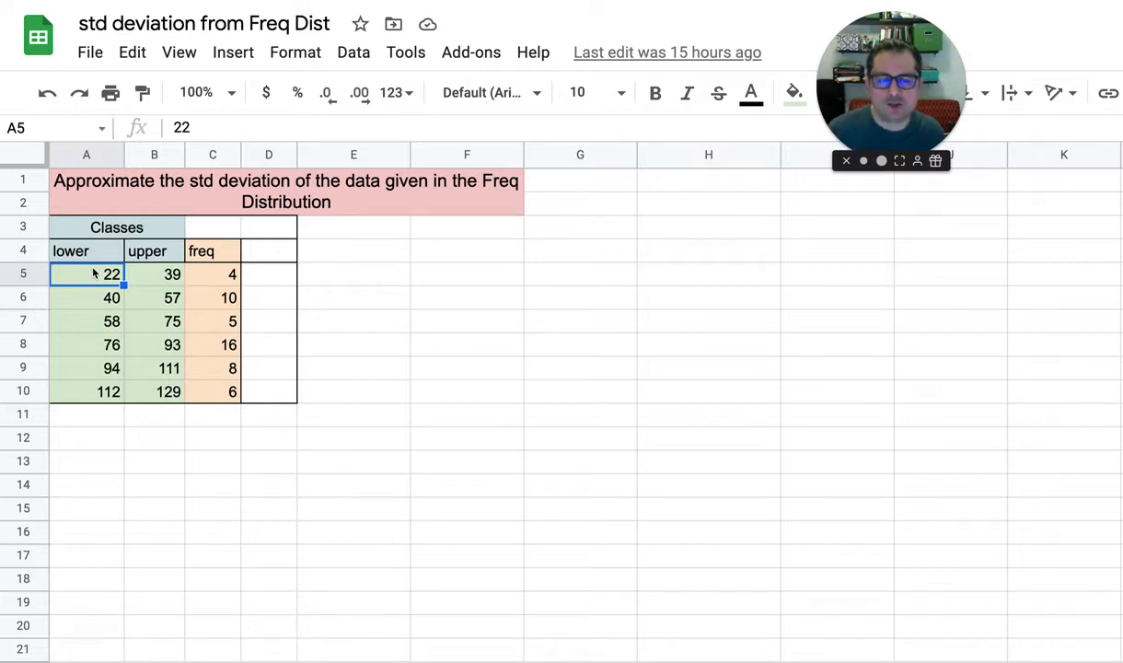
pyautogui.click(206, 276)
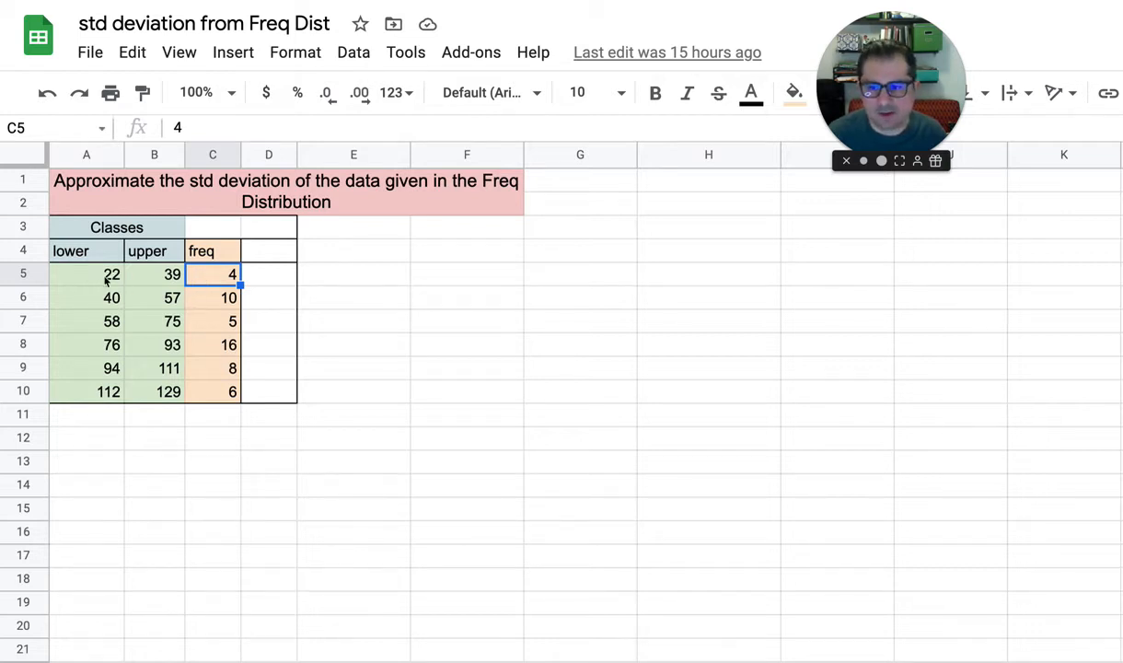
pyautogui.click(226, 296)
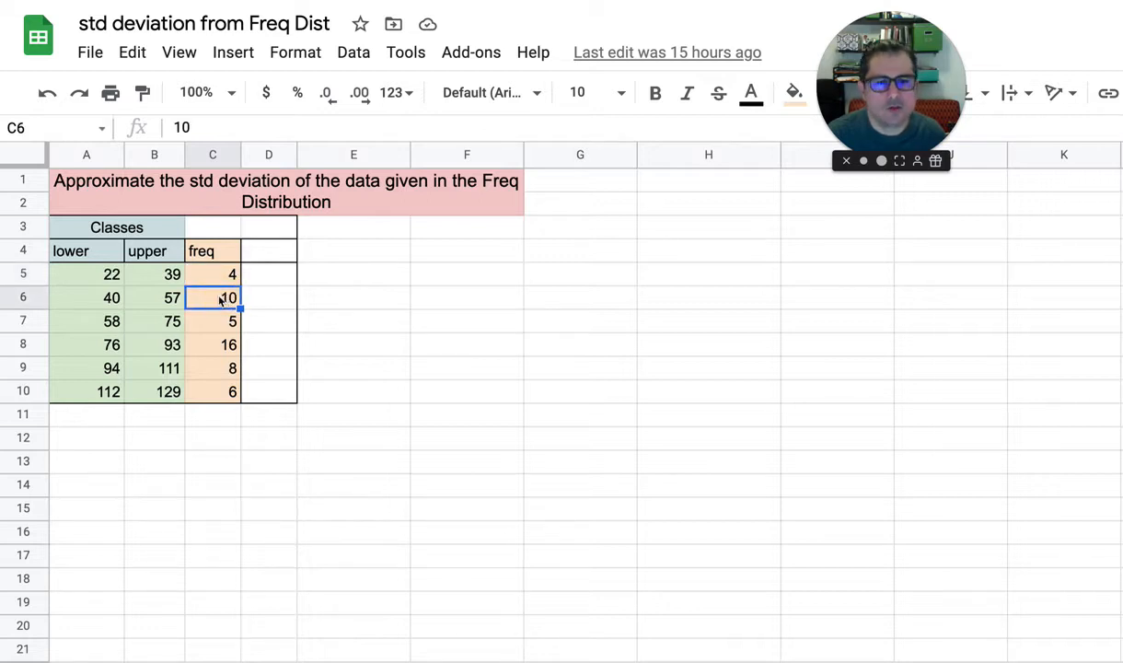
pyautogui.click(79, 296)
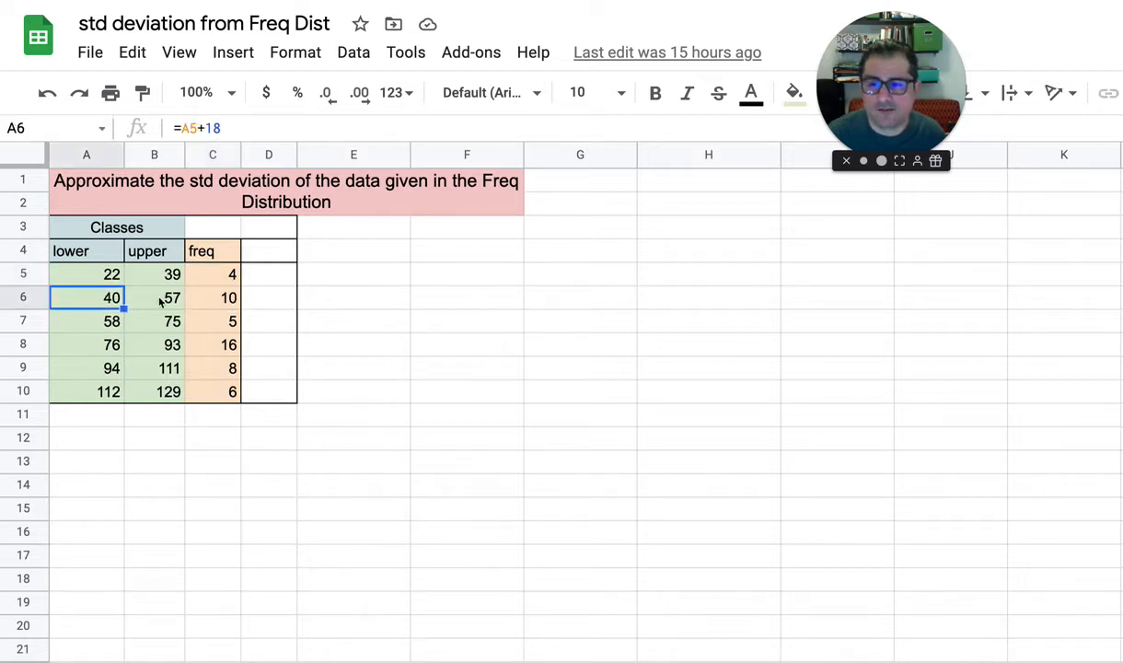
pyautogui.click(159, 298)
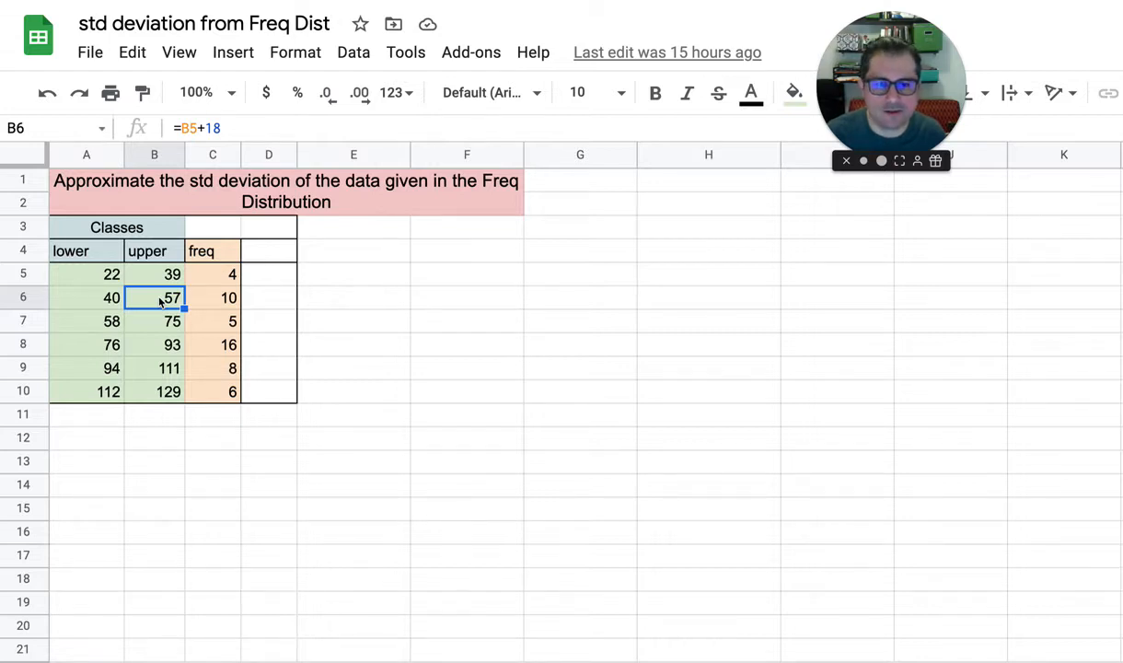
# Copy the freq column, header included, from C4:C10 into column D starting at D4
pyautogui.click(206, 253)
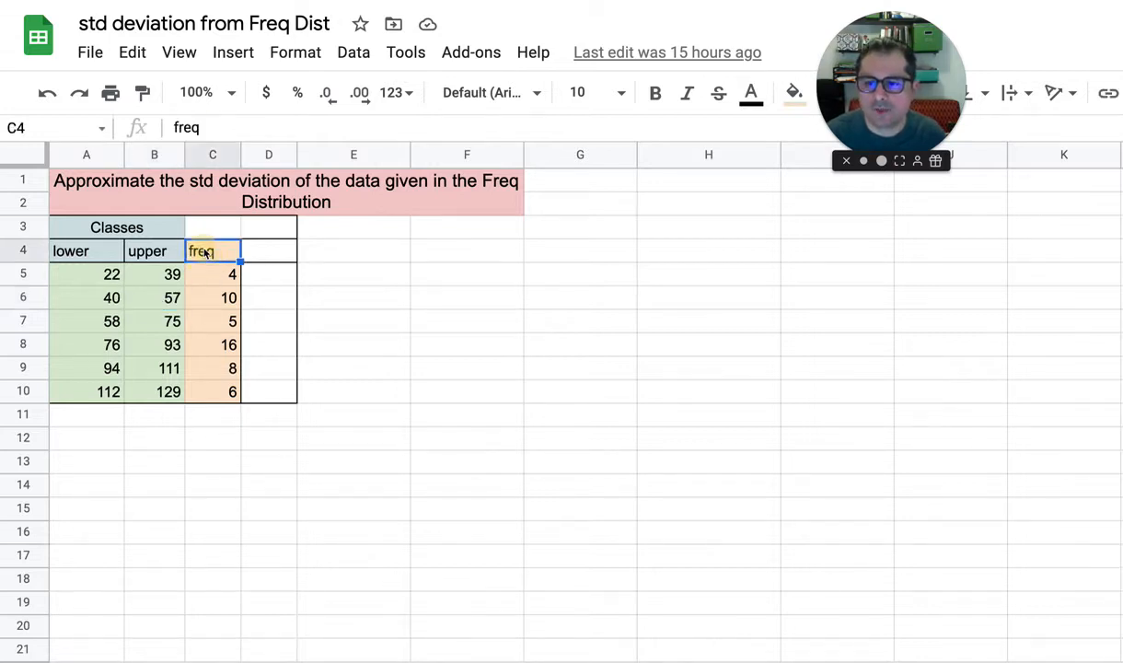
pyautogui.moveTo(205, 253); pyautogui.dragTo(211, 391)
pyautogui.press('super+c')
pyautogui.press('Right')
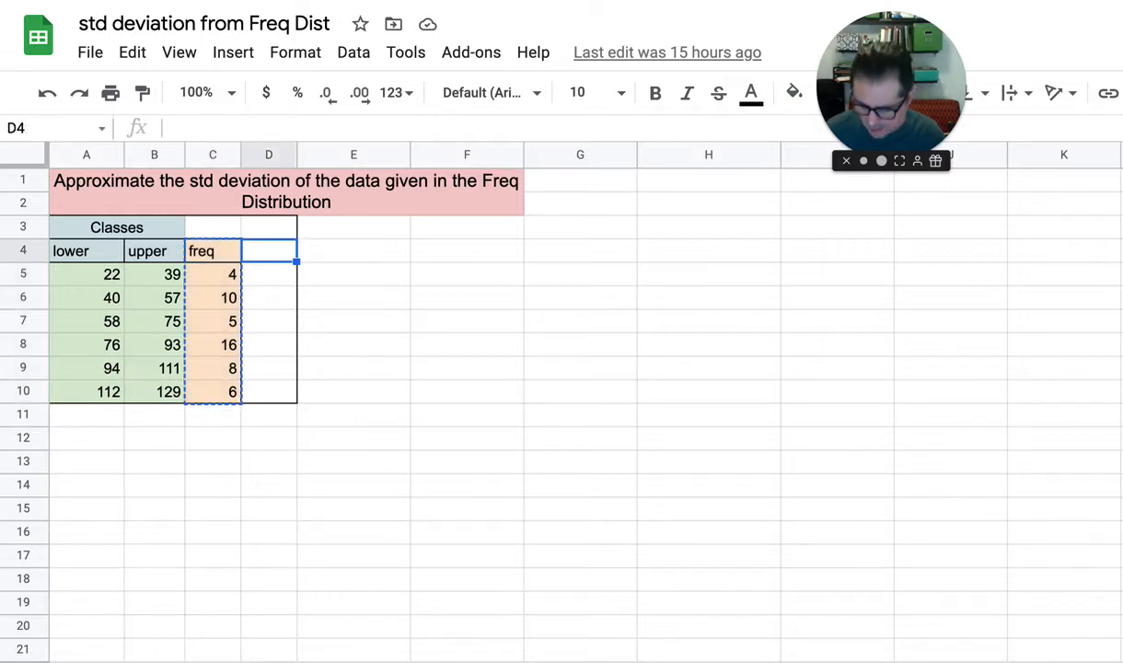
pyautogui.press('super+v')
# Clear the original frequency entries in C4:C10 and enter the header "mid" in C4
pyautogui.press('Left')
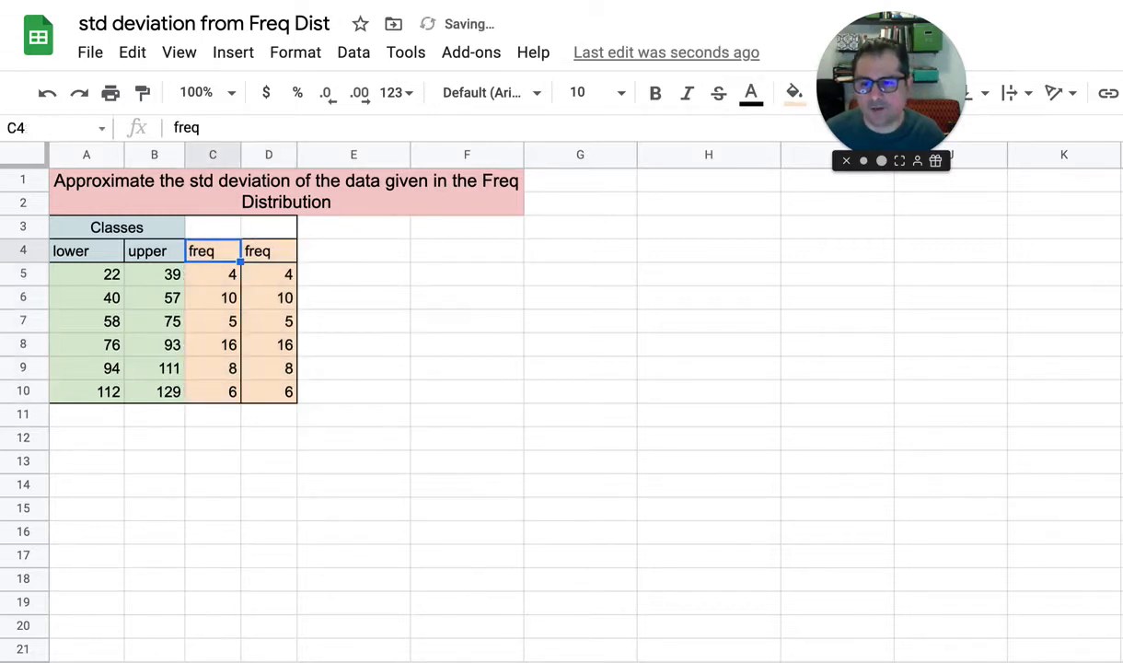
pyautogui.hotkey('shift', 'Down')
pyautogui.hotkey('shift', 'Down')
pyautogui.hotkey('shift', 'Down')
pyautogui.hotkey('shift', 'Down')
pyautogui.hotkey('shift', 'Down')
pyautogui.hotkey('shift', 'Down')
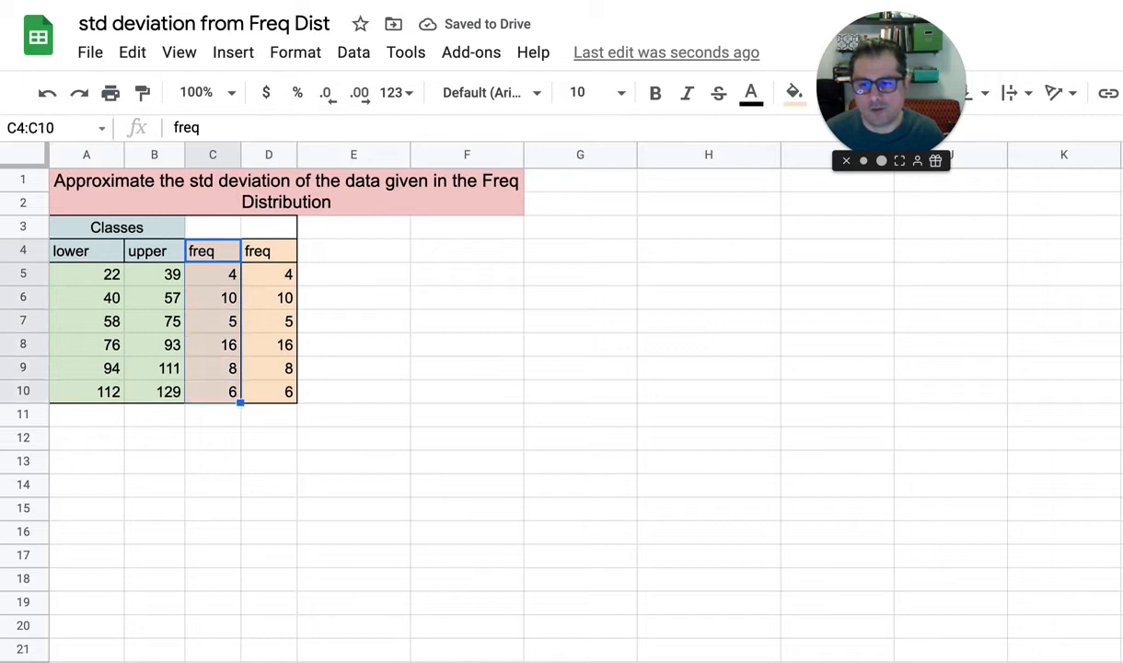
pyautogui.press('Delete')
pyautogui.press('Up')
pyautogui.press('Down')
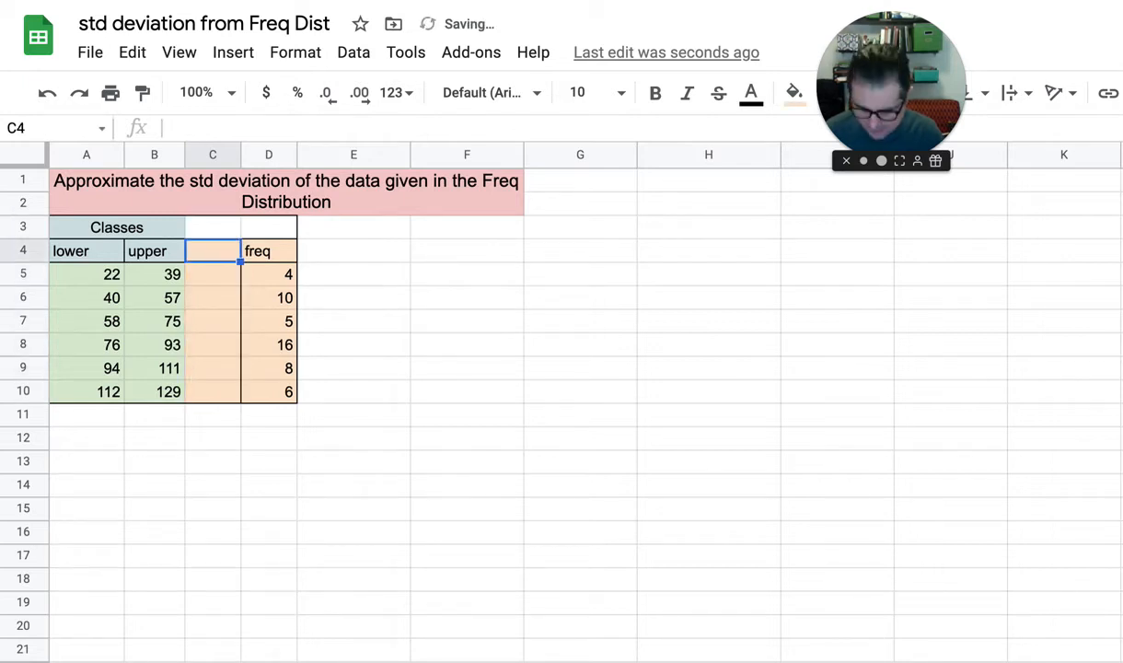
pyautogui.write('mid')
pyautogui.press('Return')
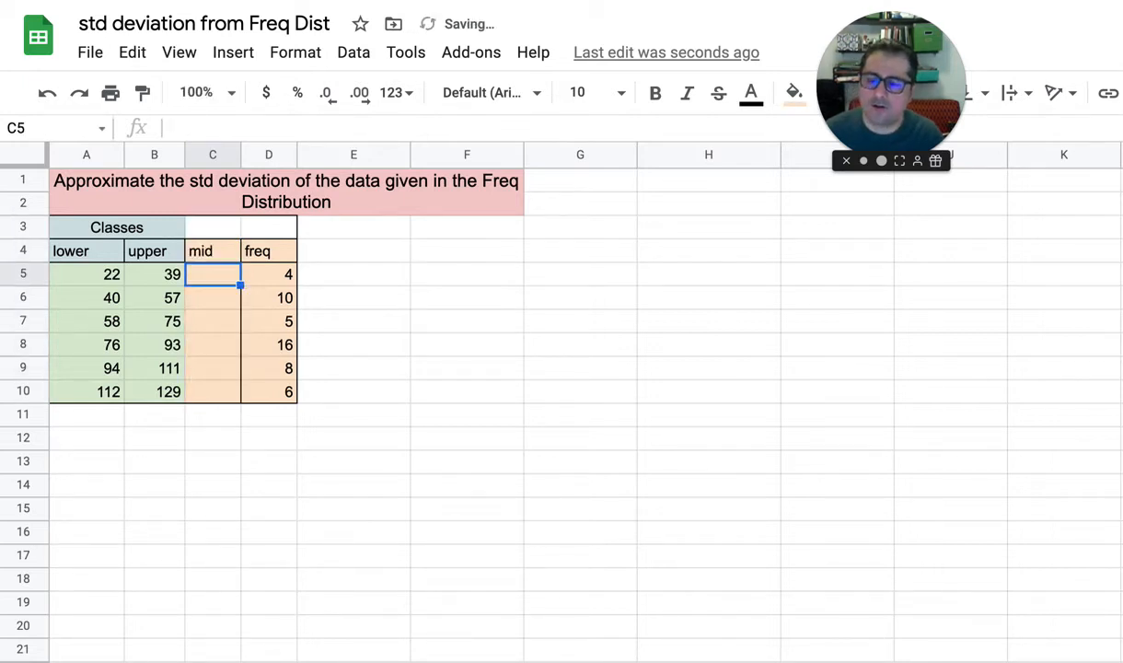
# Enter the midpoint formula =(A5+B5)/2 in C5 for the first class, without accepting the suggested autofill
pyautogui.click(92, 276)
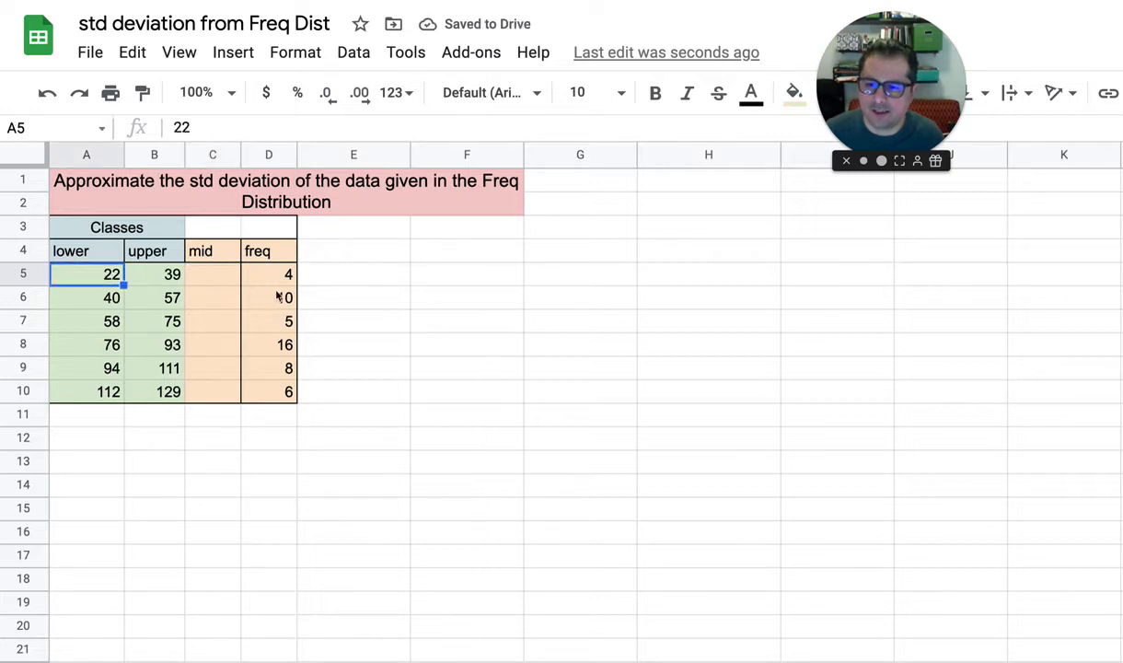
pyautogui.click(220, 283)
pyautogui.write('=')
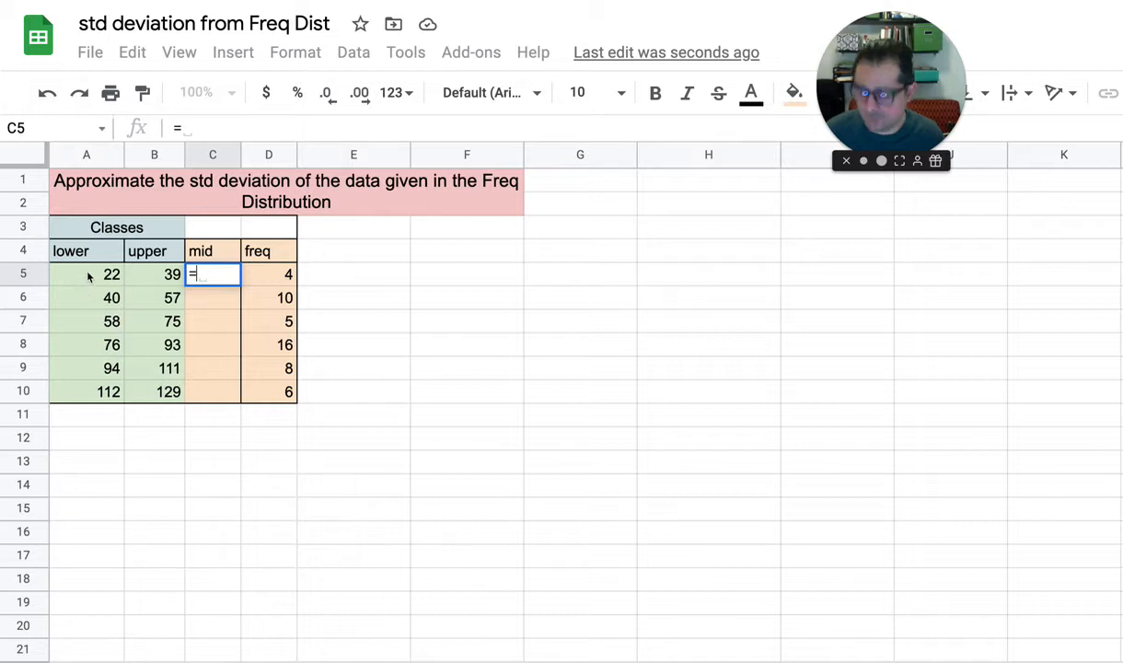
pyautogui.write('A5')
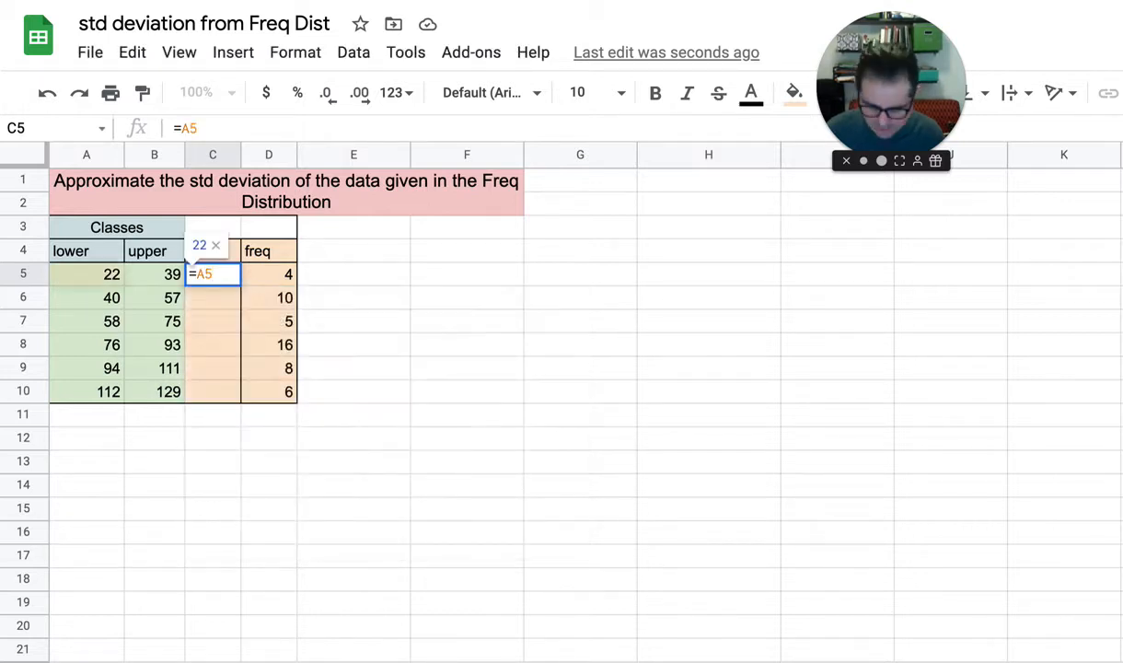
pyautogui.click(196, 274)
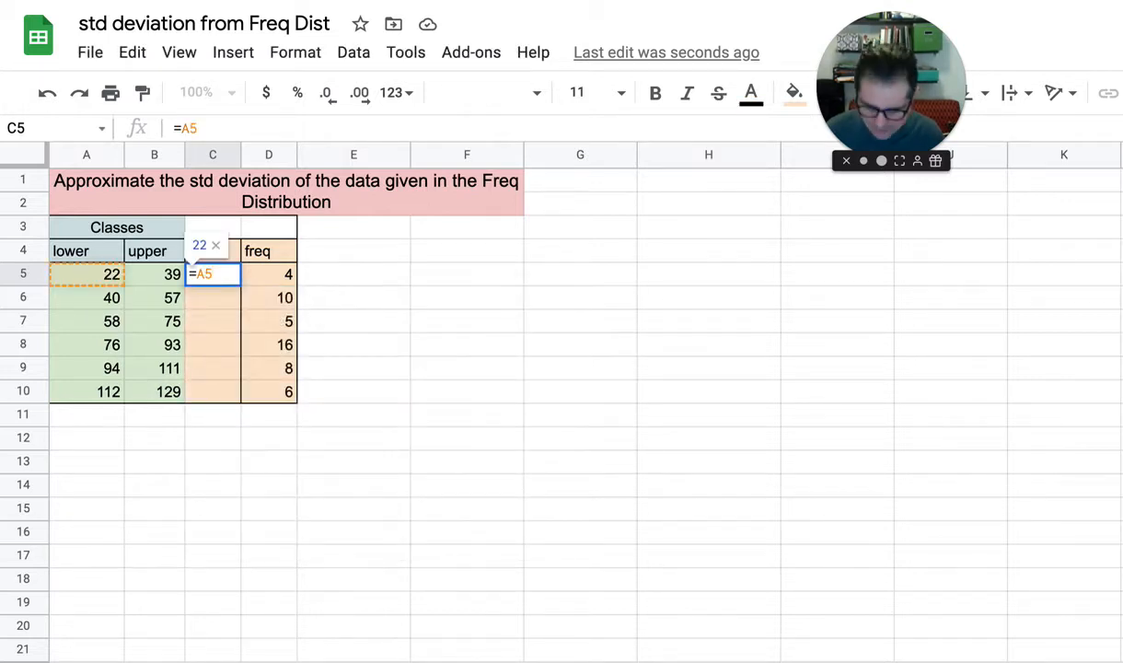
pyautogui.write('(')
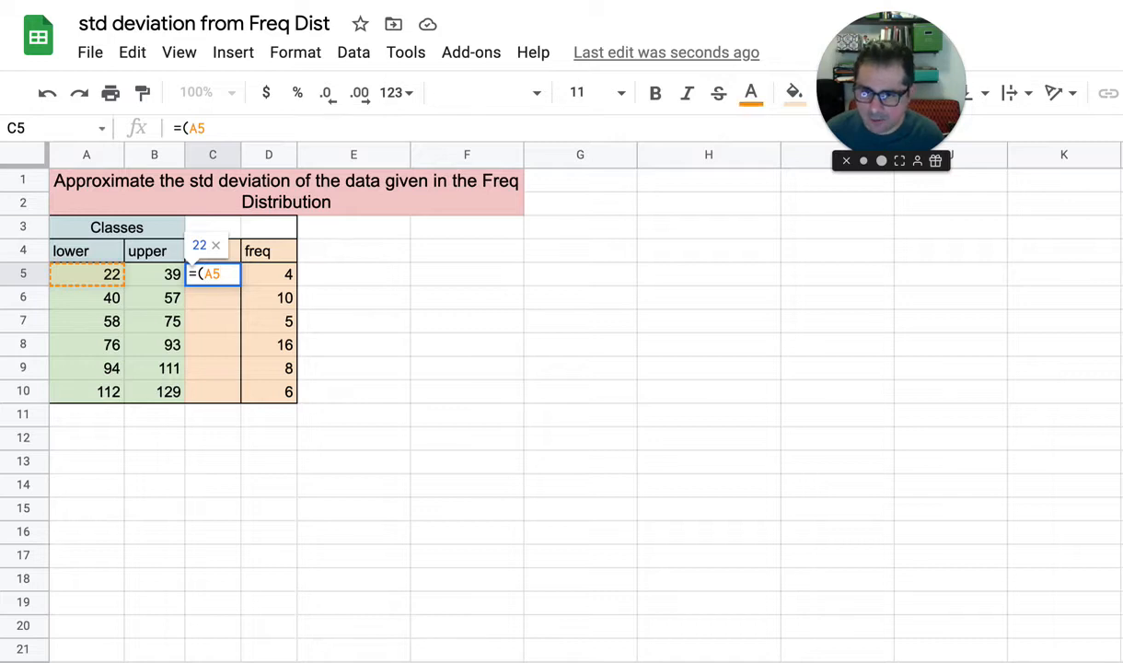
pyautogui.press('End')
pyautogui.write('+B5')
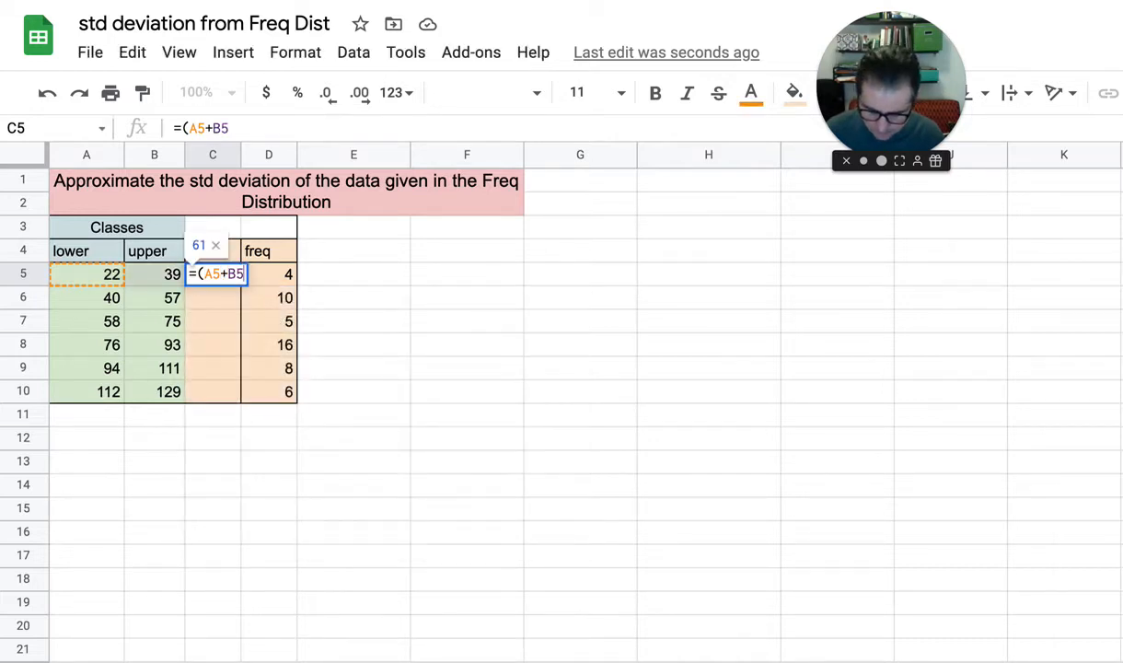
pyautogui.write(')/2')
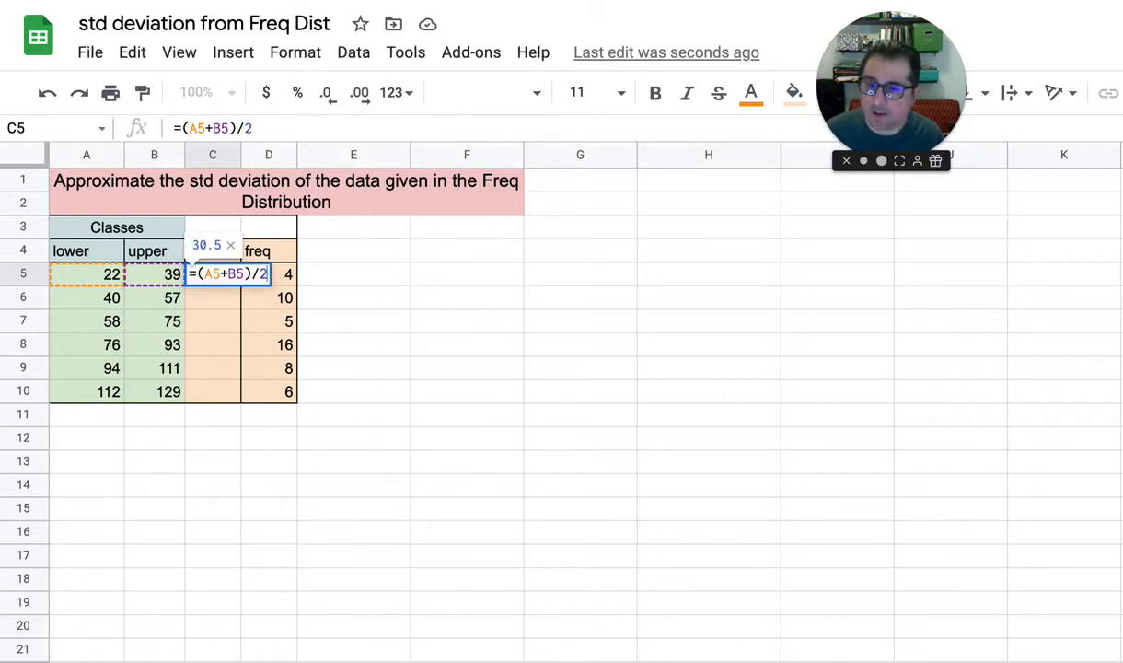
pyautogui.press('Return')
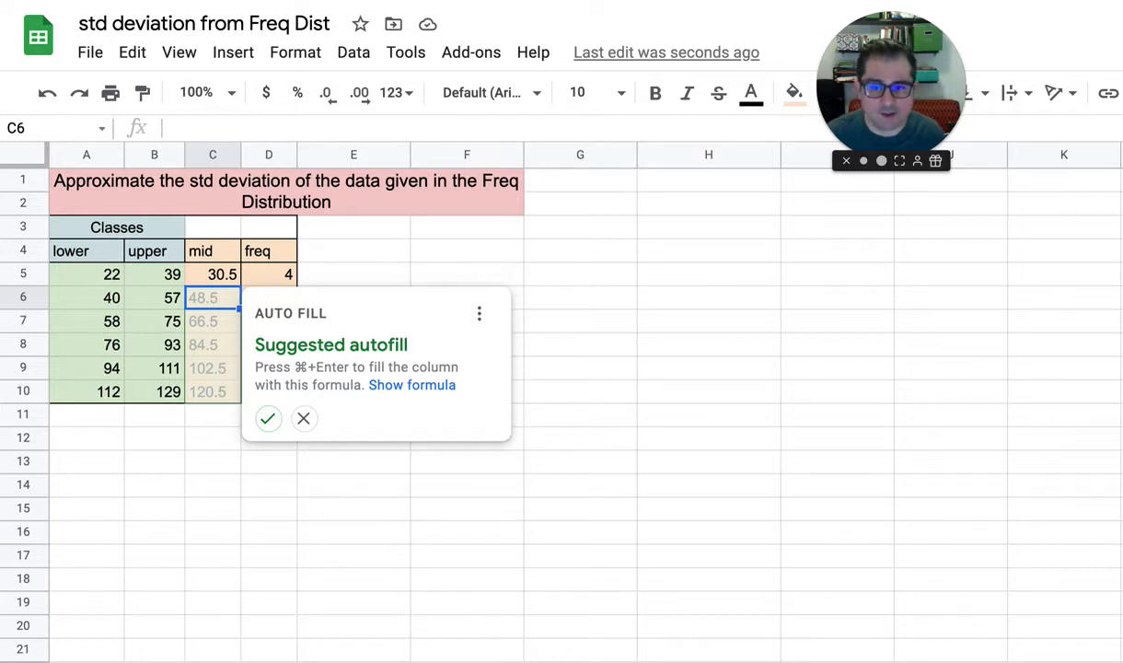
pyautogui.press('Escape')
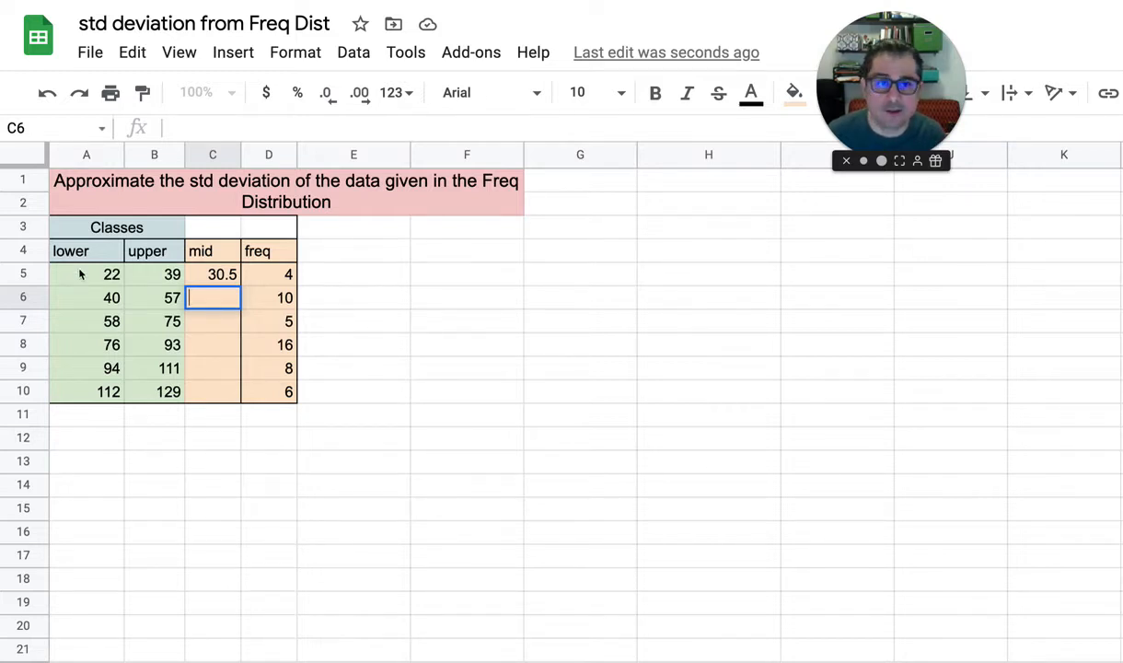
# Copy the midpoint formula from C5 into C6:C10 for the remaining classes
pyautogui.click(211, 281)
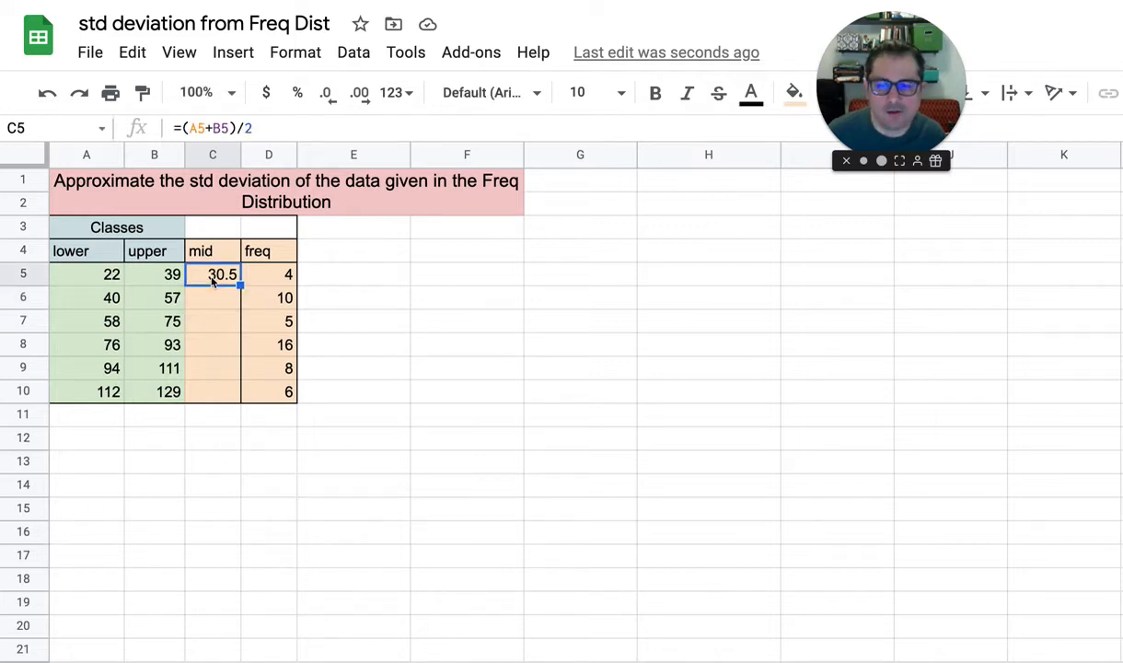
pyautogui.hotkey('ctrl', 'c')
pyautogui.press('Down')
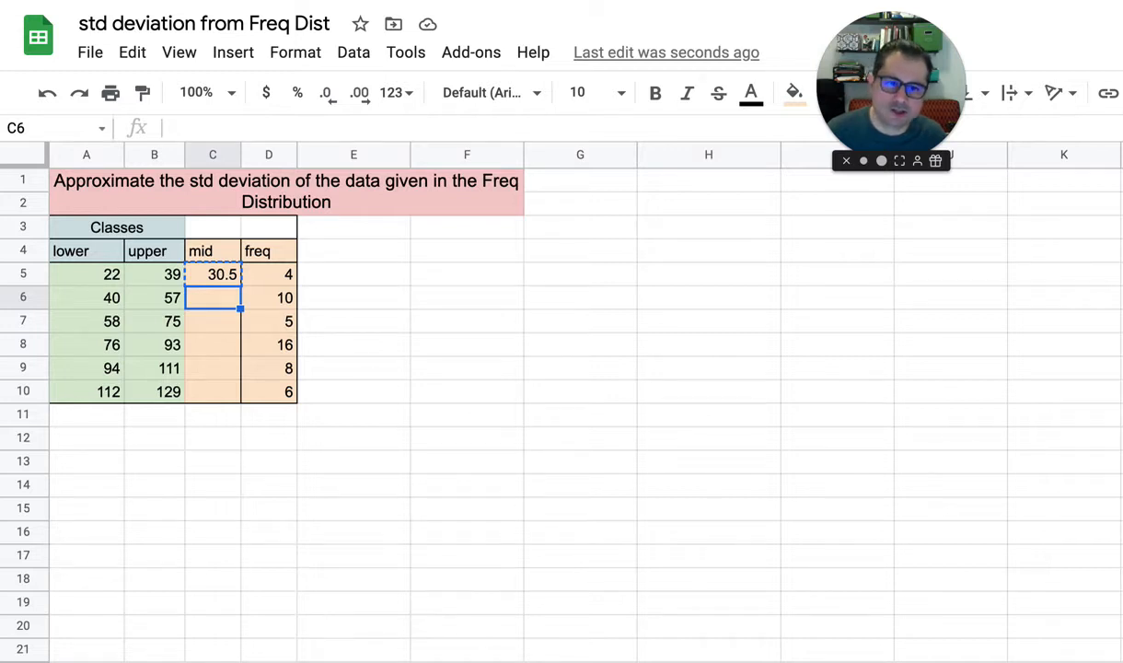
pyautogui.hotkey('shift', 'Down')
pyautogui.hotkey('shift', 'Down')
pyautogui.hotkey('shift', 'Down')
pyautogui.hotkey('shift', 'Down')
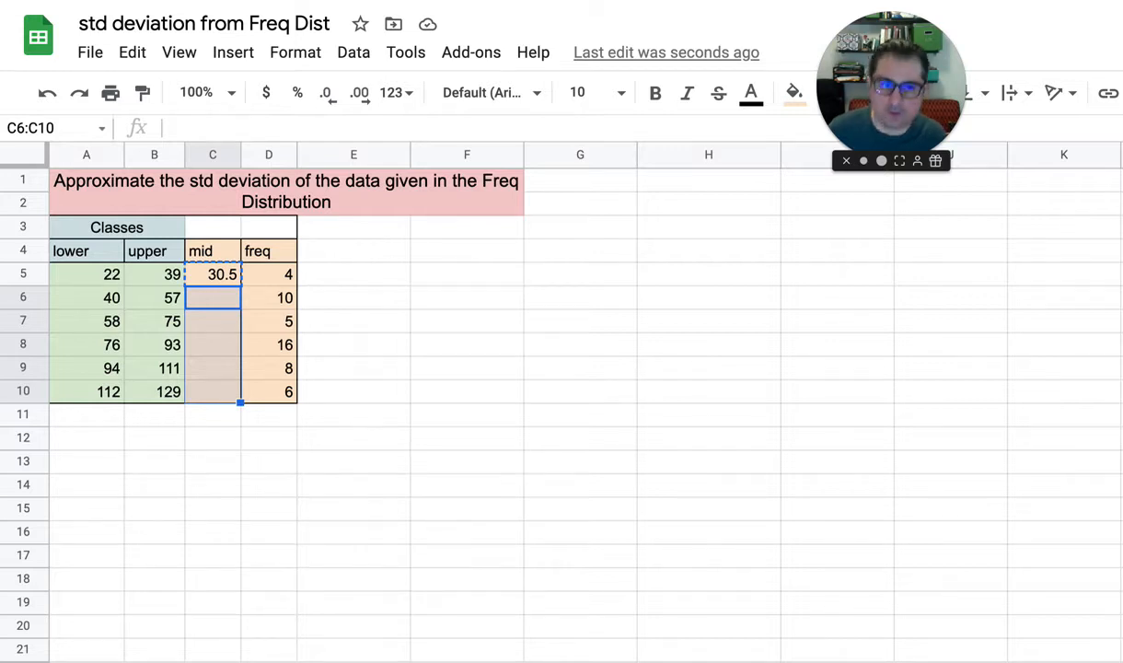
pyautogui.hotkey('ctrl', 'v')
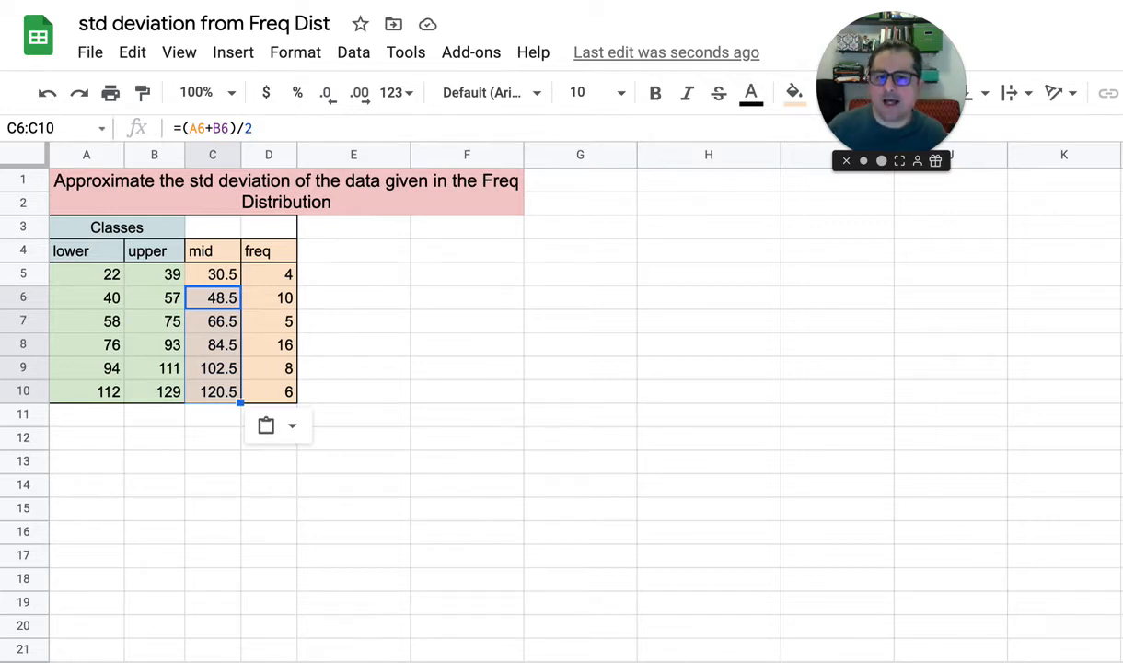
# Review how the frequencies pair with the midpoints for the first two classes in rows 5 and 6
pyautogui.press('Up')
pyautogui.press('Right')
pyautogui.press('Right')
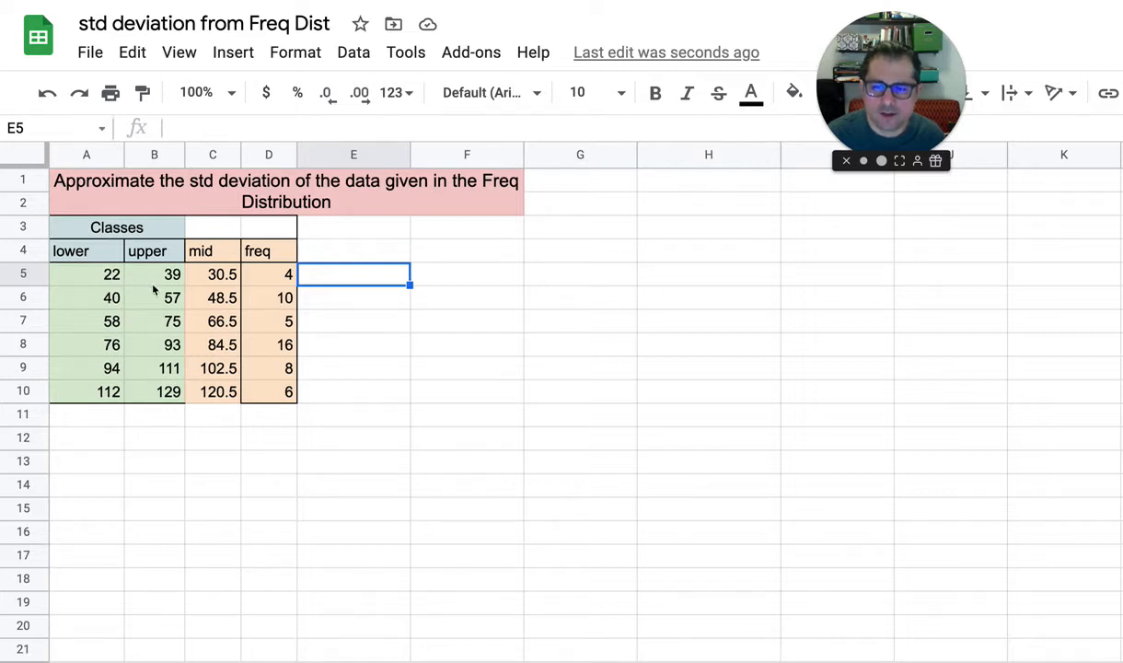
pyautogui.click(281, 274)
pyautogui.click(220, 273)
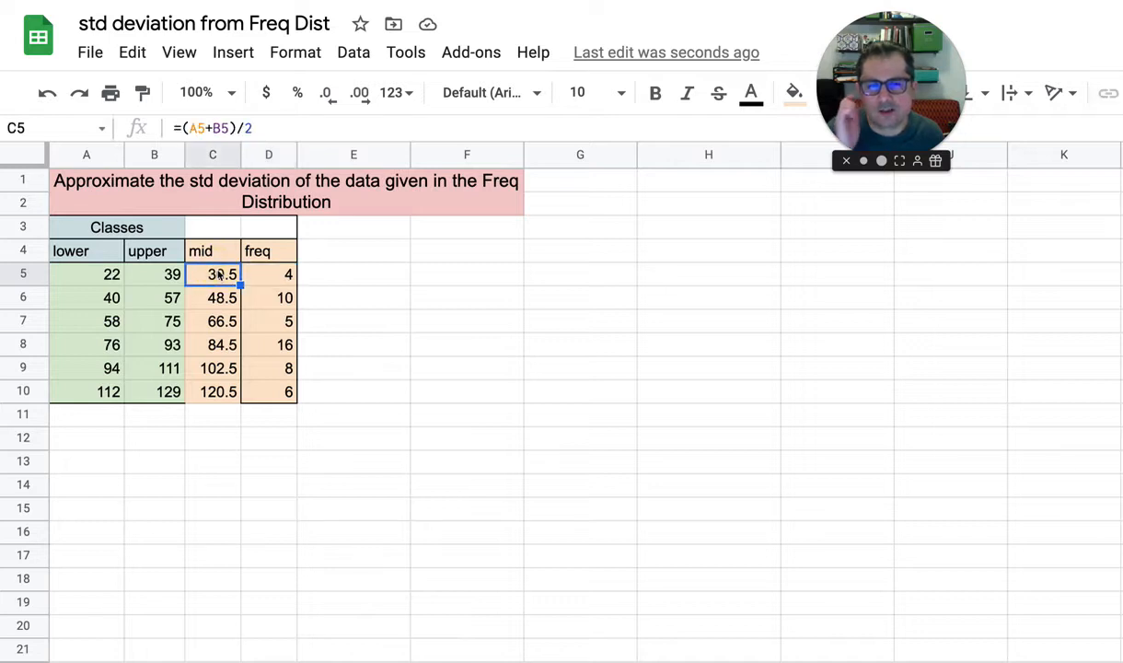
pyautogui.click(273, 292)
pyautogui.click(216, 297)
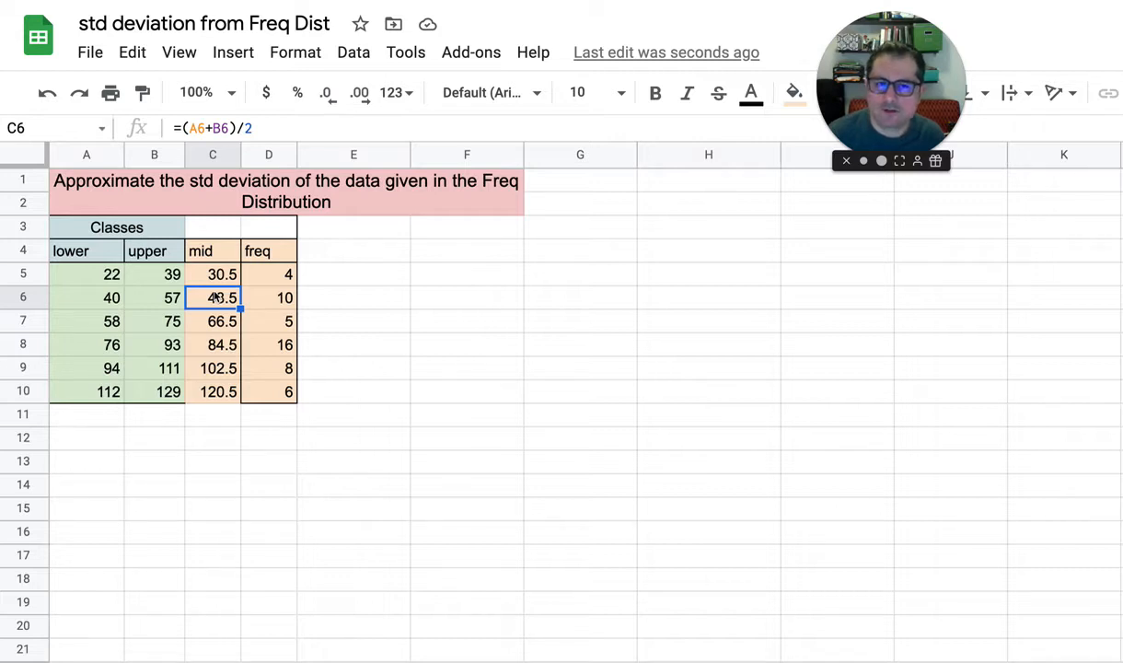
# Enter the header "(mid)*freq" in E4, beside the frequency column
pyautogui.click(320, 273)
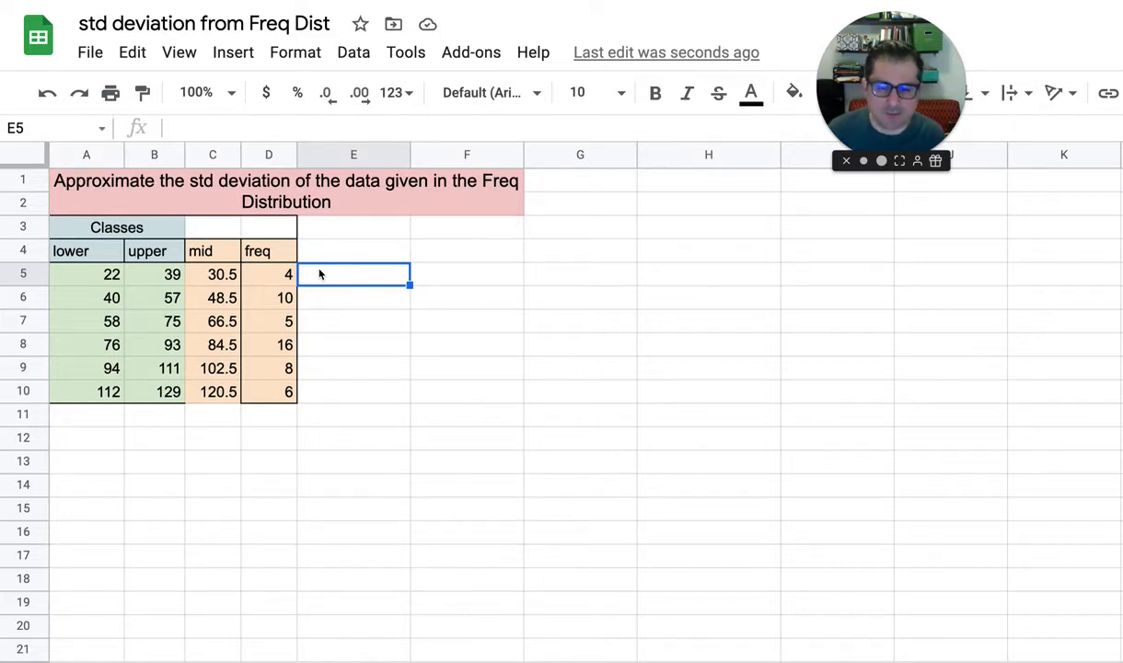
pyautogui.press('Up')
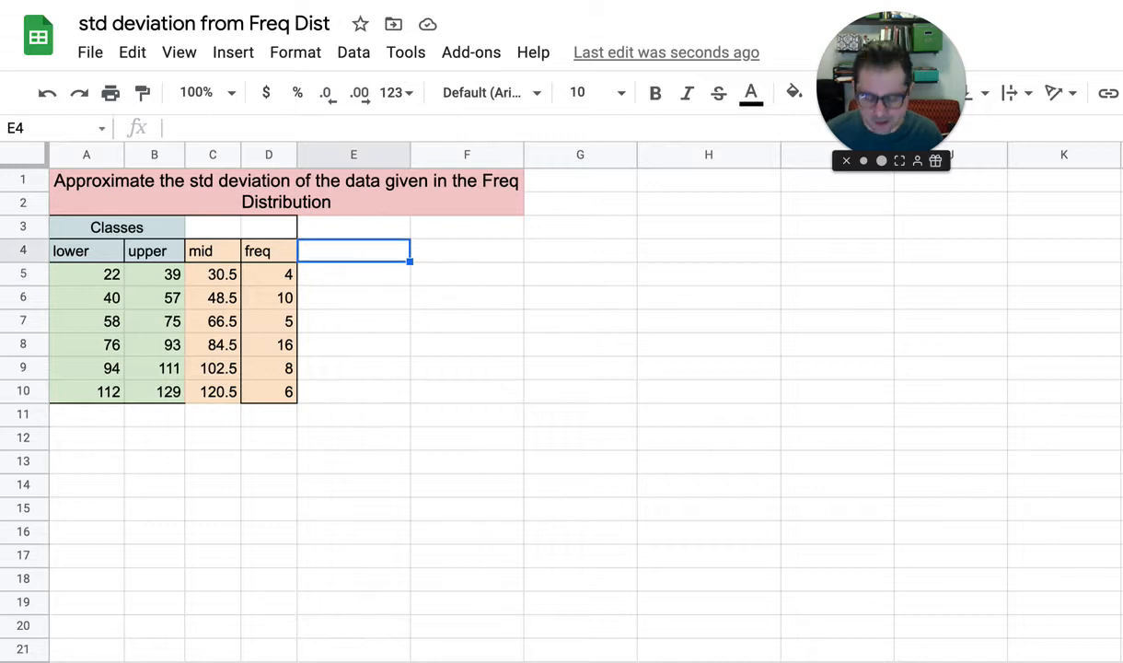
pyautogui.write('()')
pyautogui.press('Left')
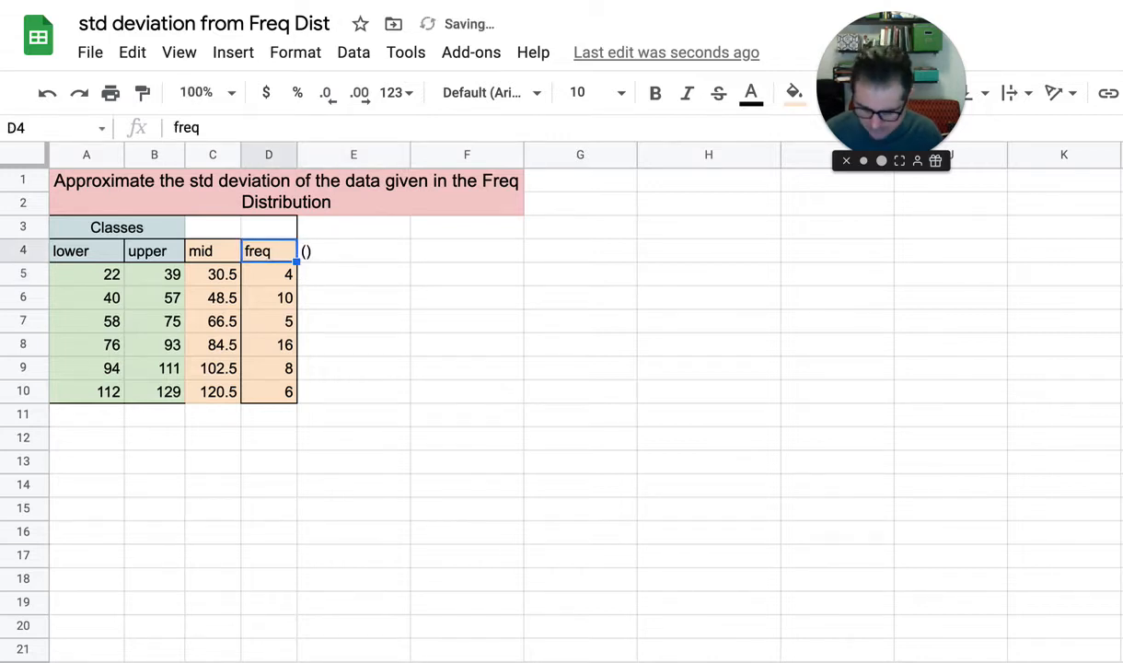
pyautogui.write('mid')
pyautogui.press('Right')
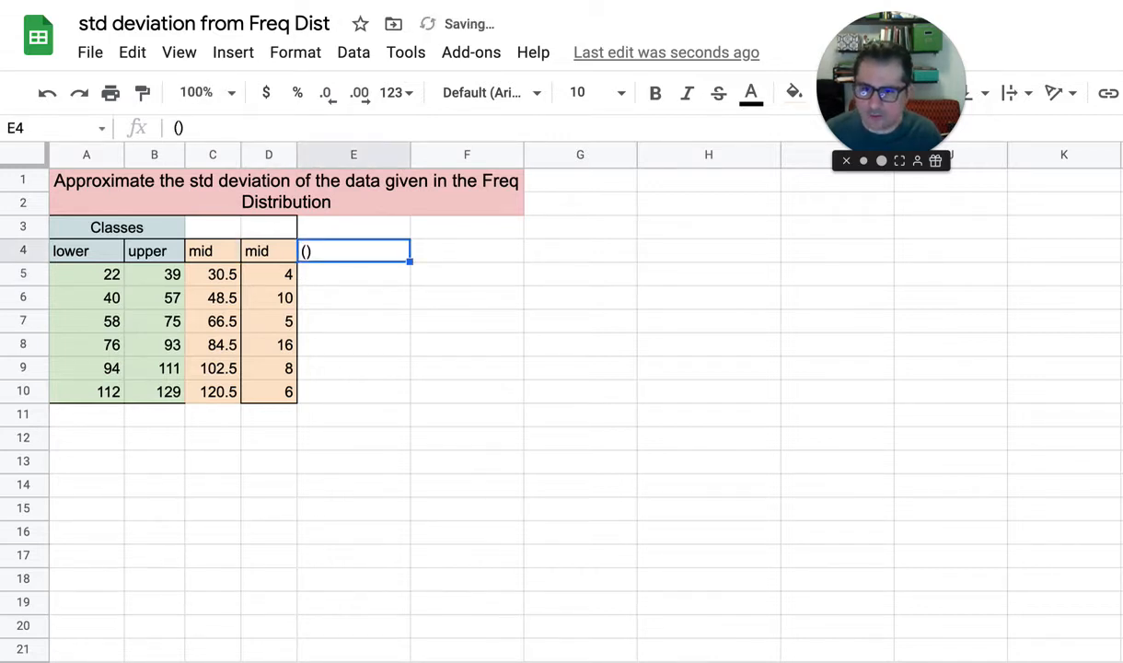
pyautogui.press('Return')
pyautogui.press('Left')
pyautogui.write('mid')
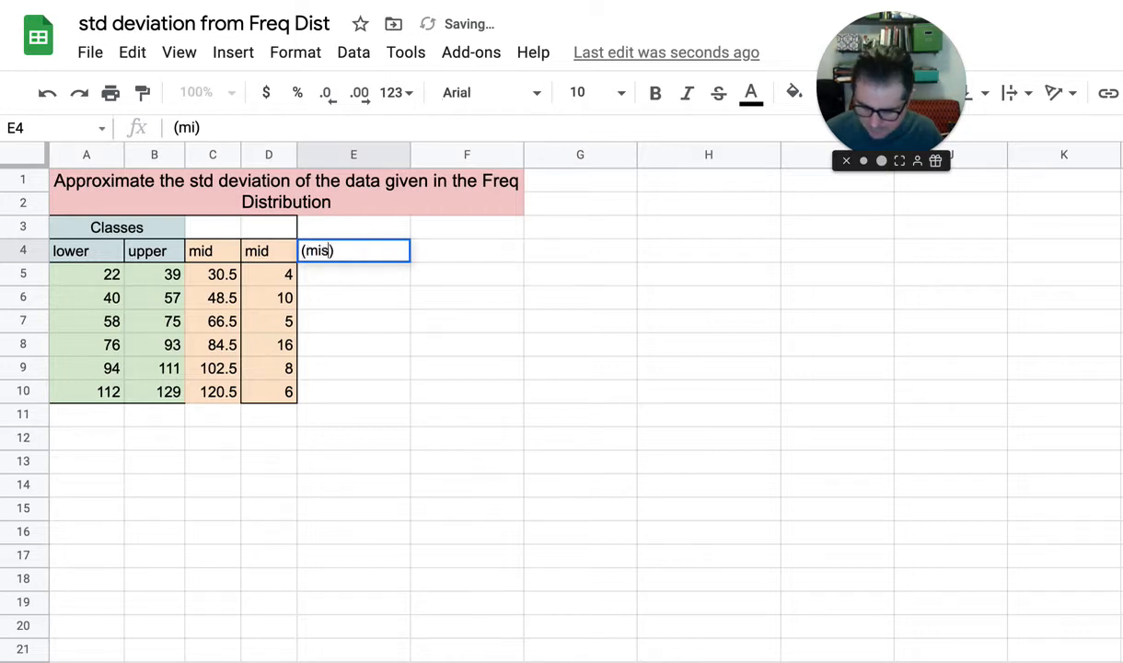
pyautogui.press('Right')
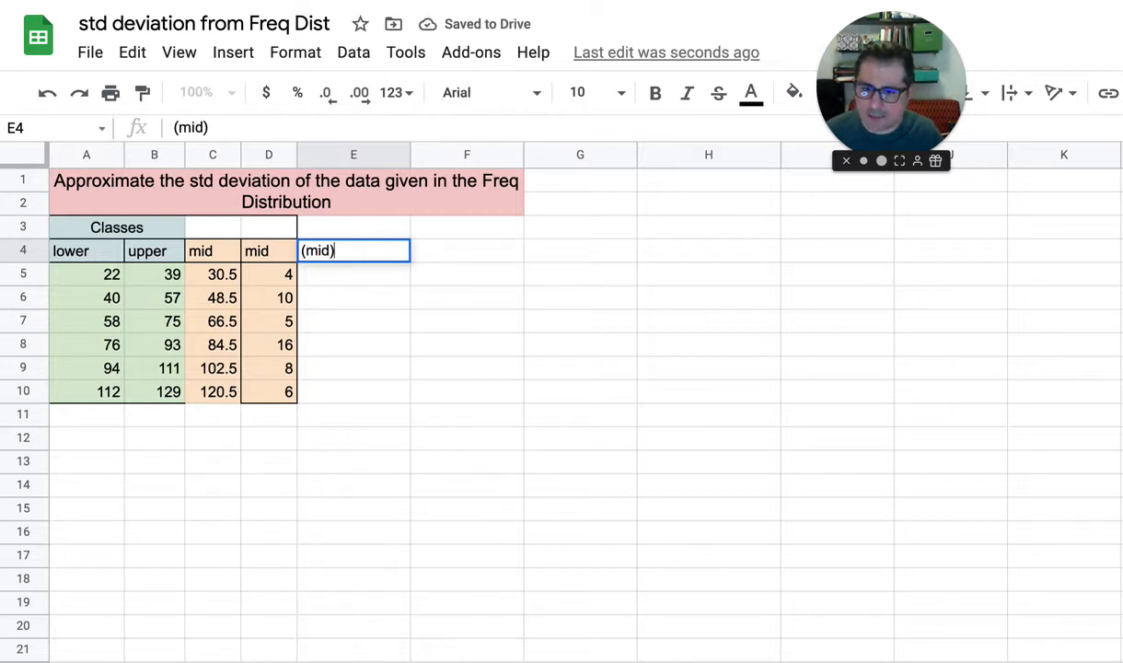
pyautogui.write('&')
pyautogui.press('BackSpace')
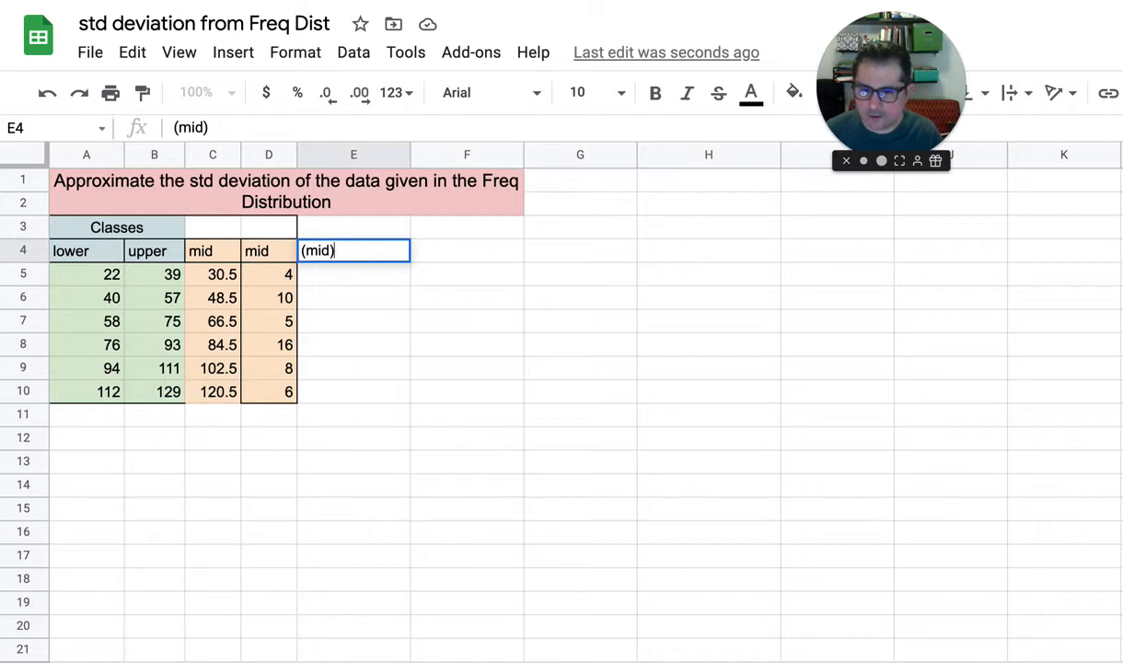
pyautogui.write('*freq')
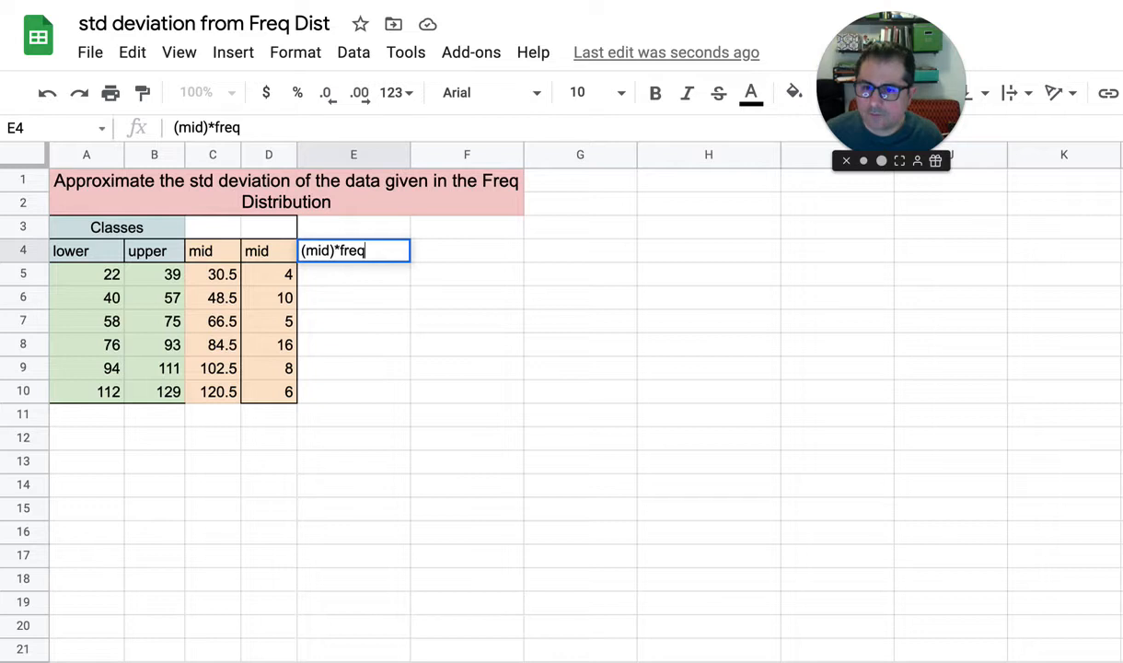
pyautogui.press('Return')
# Restore the header of the frequency column in D4 to "freq"
pyautogui.press('Up')
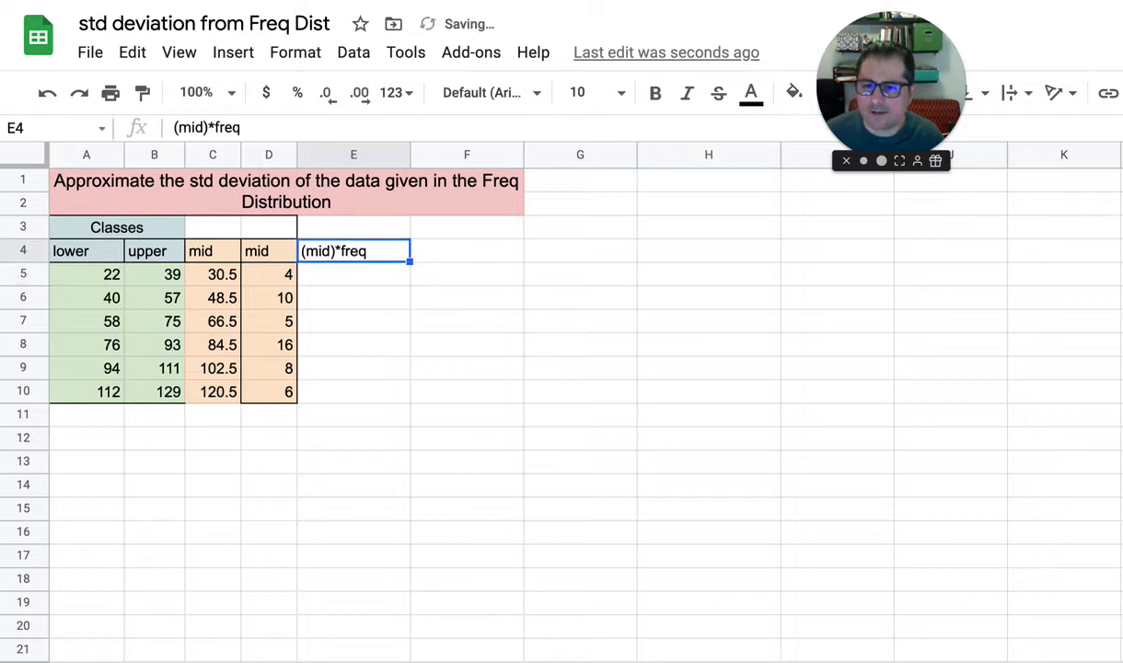
pyautogui.press('Left')
pyautogui.press('BackSpace')
pyautogui.write('freq')
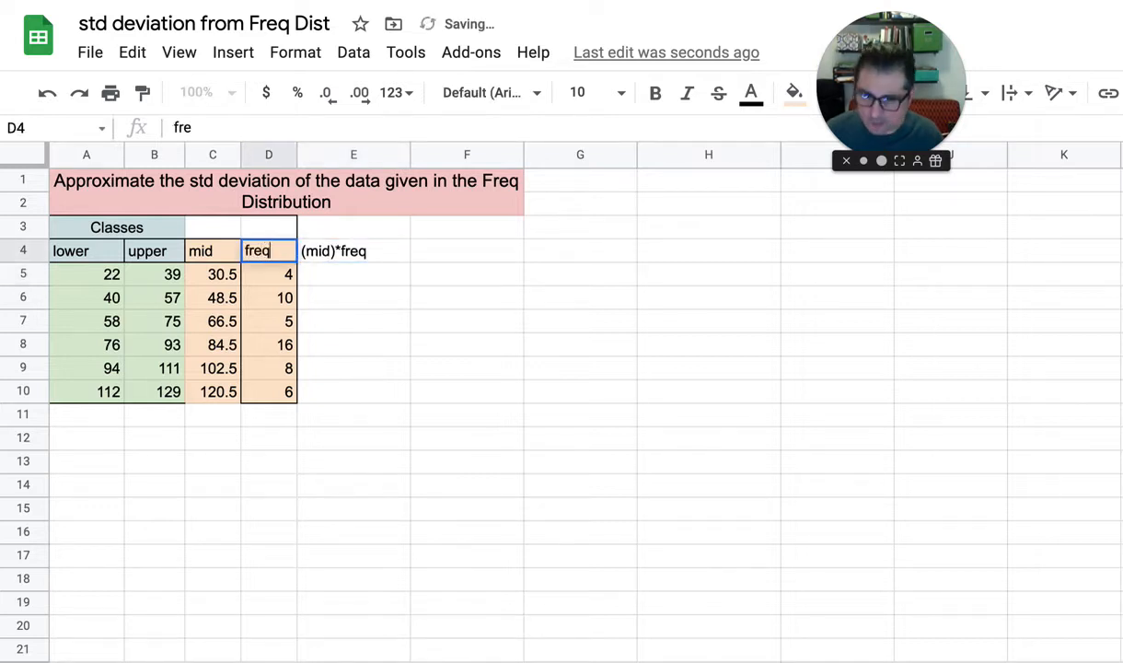
pyautogui.press('Return')
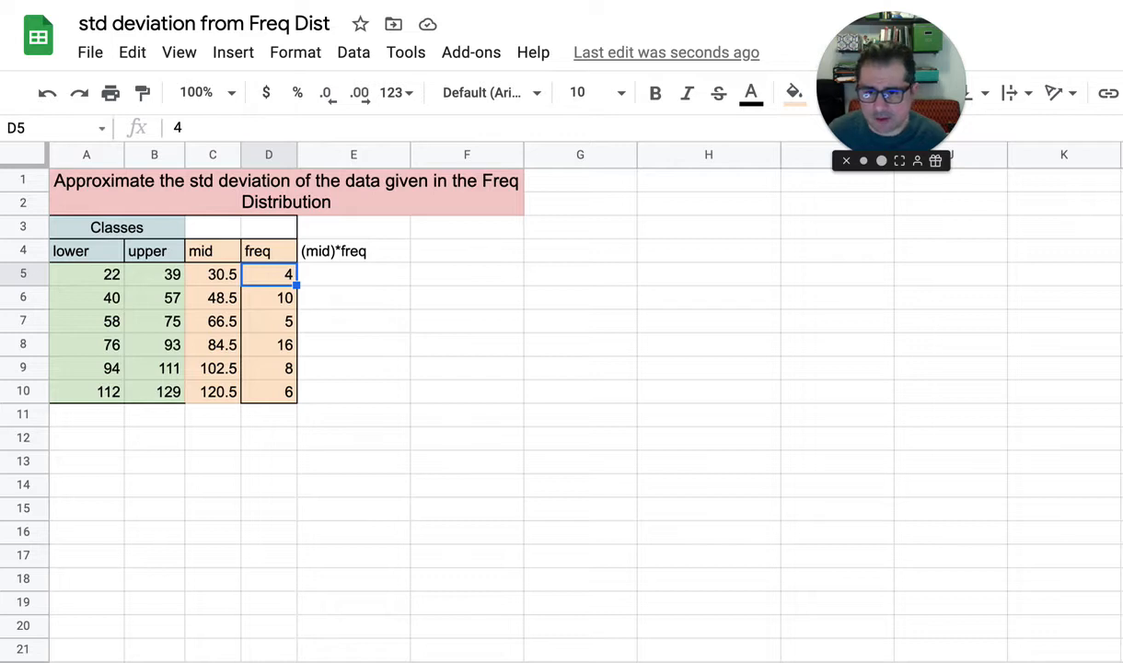
# Enter =C5*D5 in E5 and accept the suggested autofill of the formula for E6:E10
pyautogui.press('Right')
pyautogui.write('=')
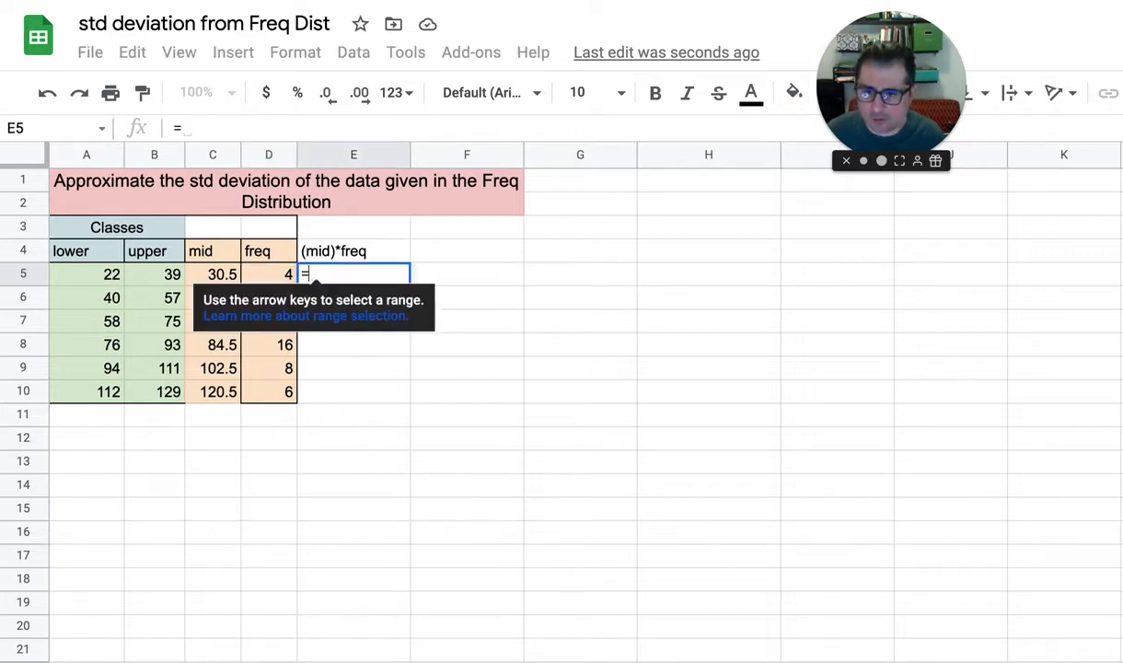
pyautogui.click(208, 276)
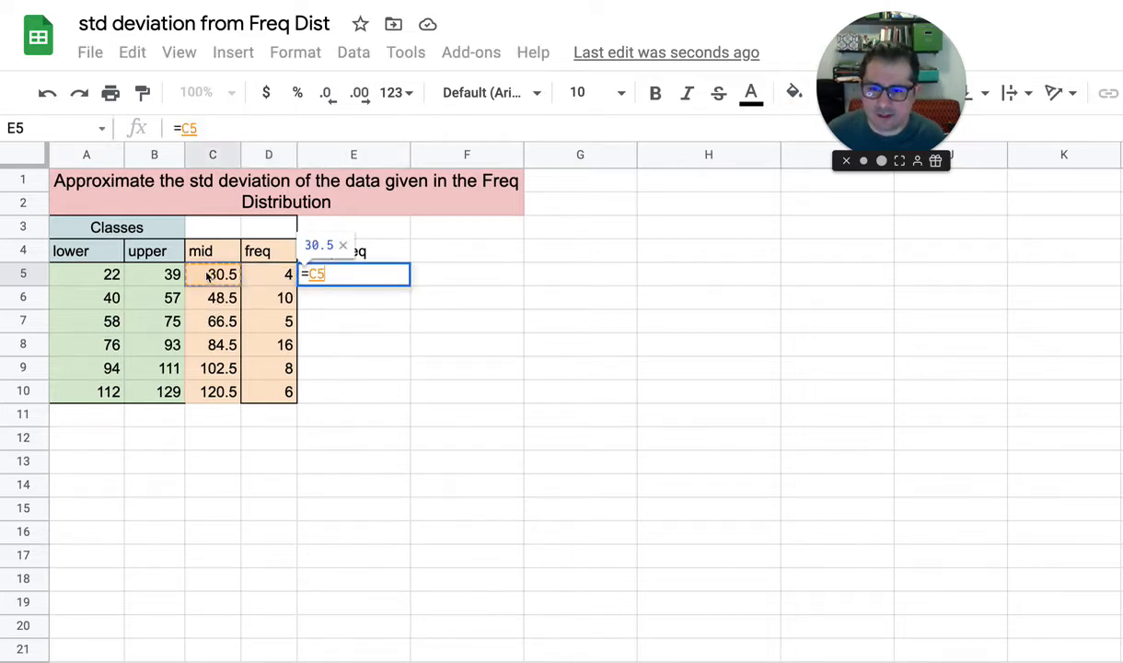
pyautogui.write('*')
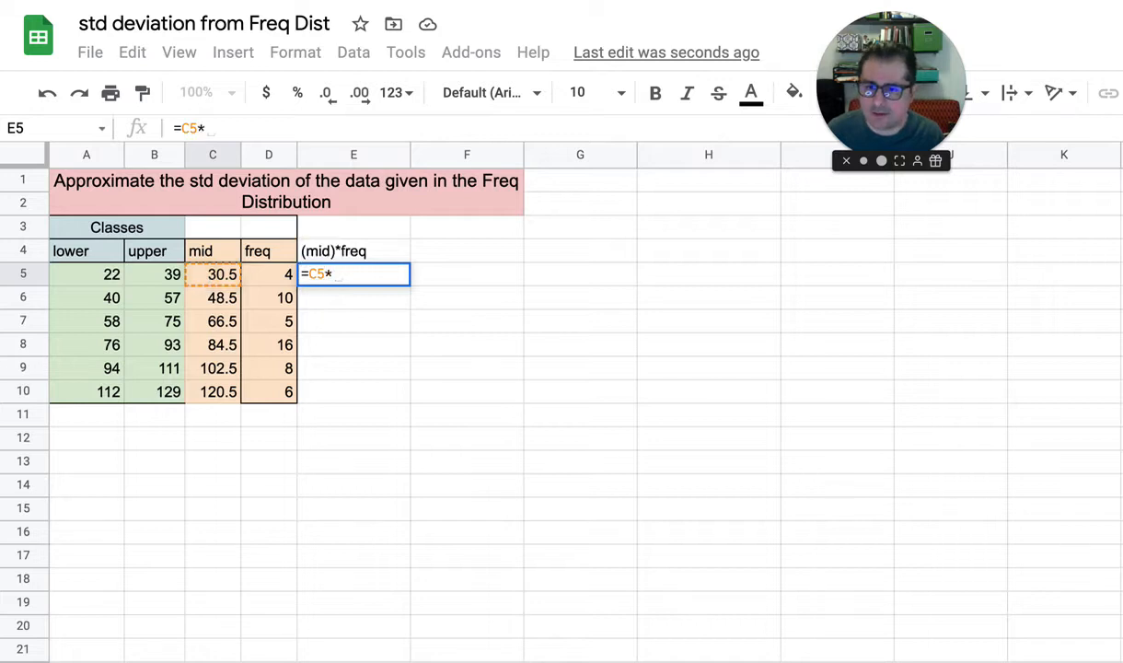
pyautogui.write('D5')
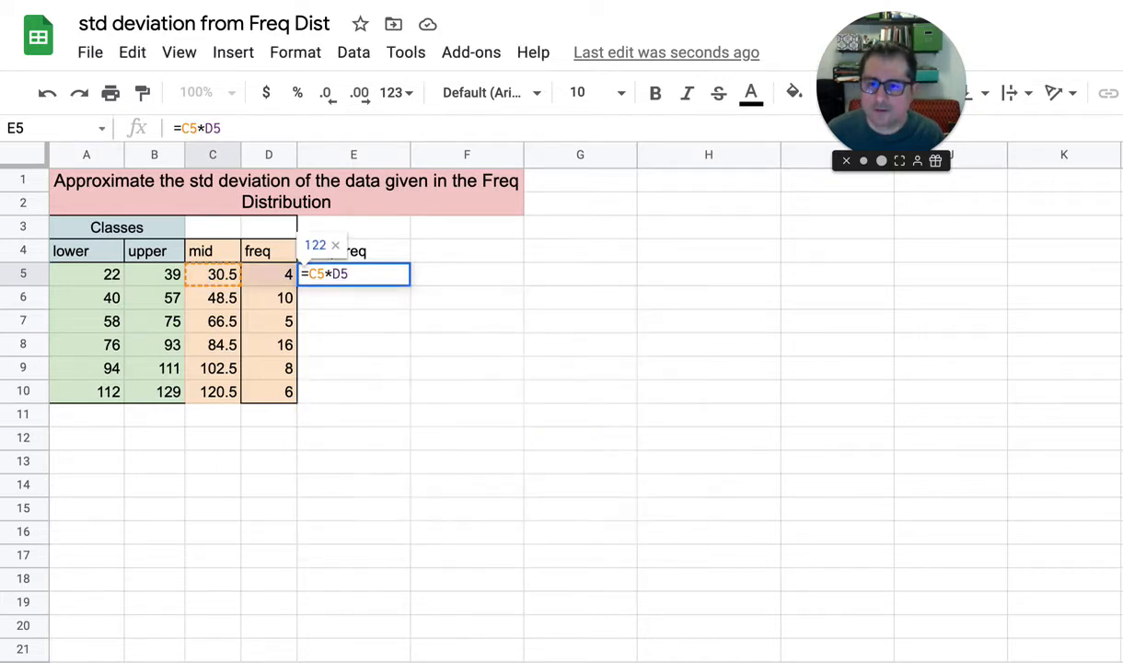
pyautogui.press('Return')
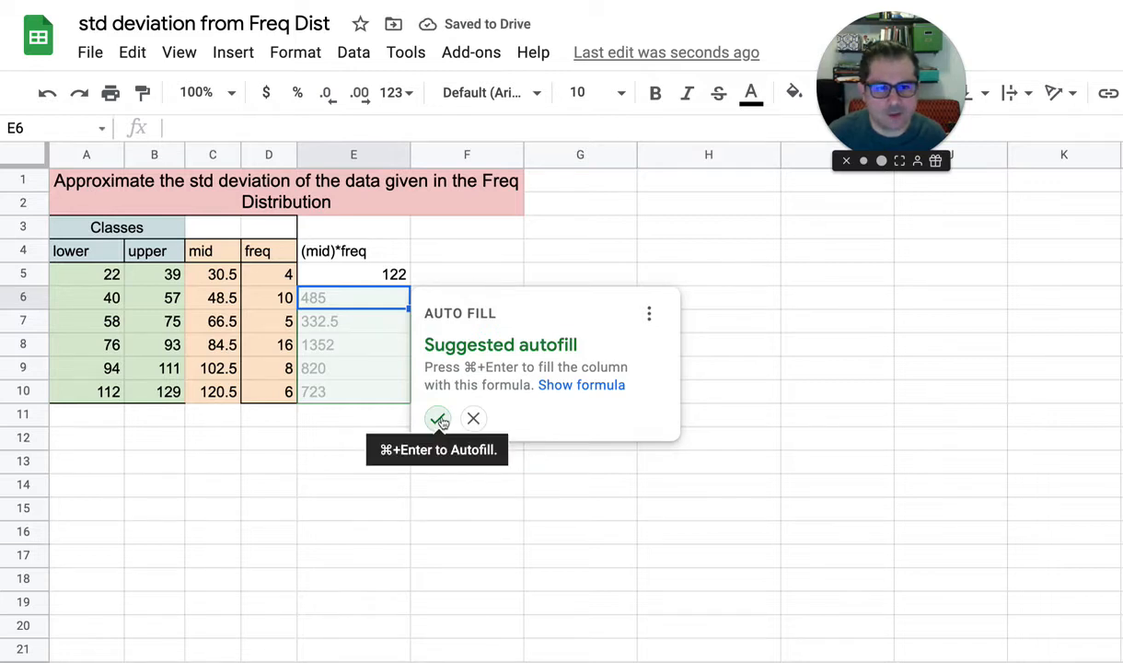
pyautogui.click(439, 419)
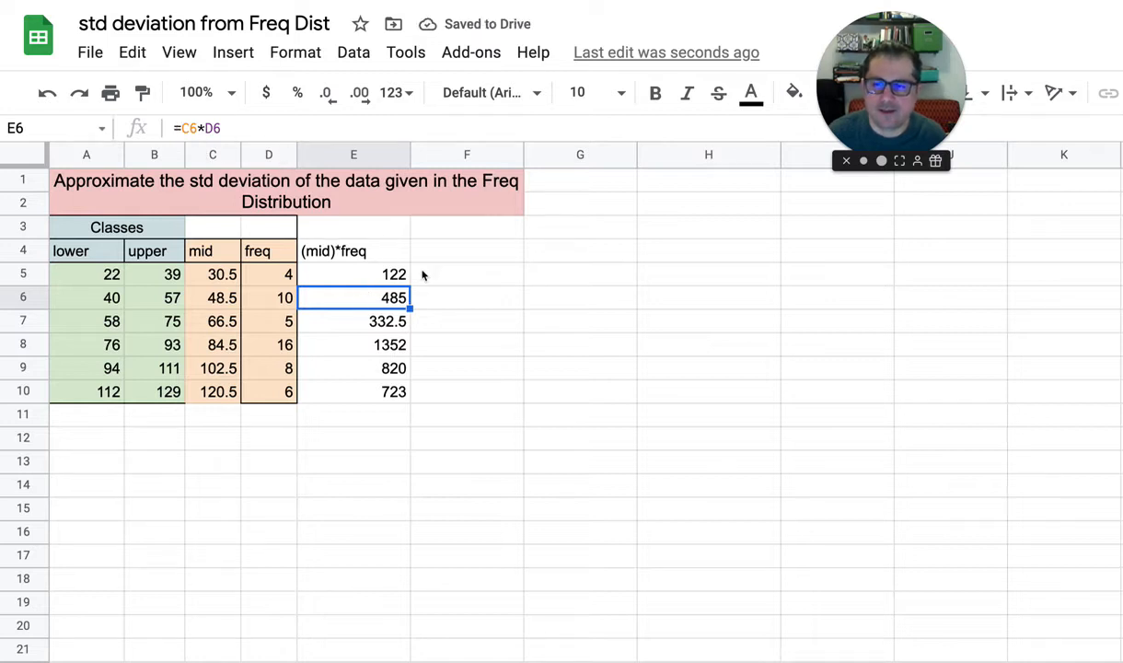
# Check that the filled formulas in column E multiply each class's midpoint by its frequency
pyautogui.press('Down')
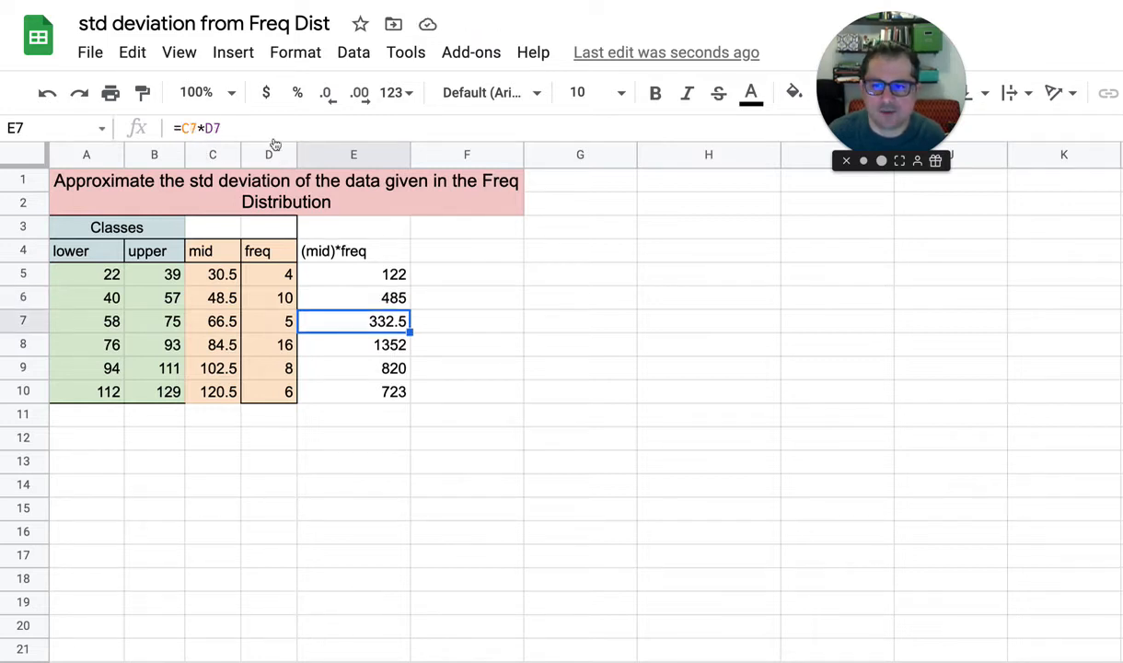
pyautogui.click(204, 128)
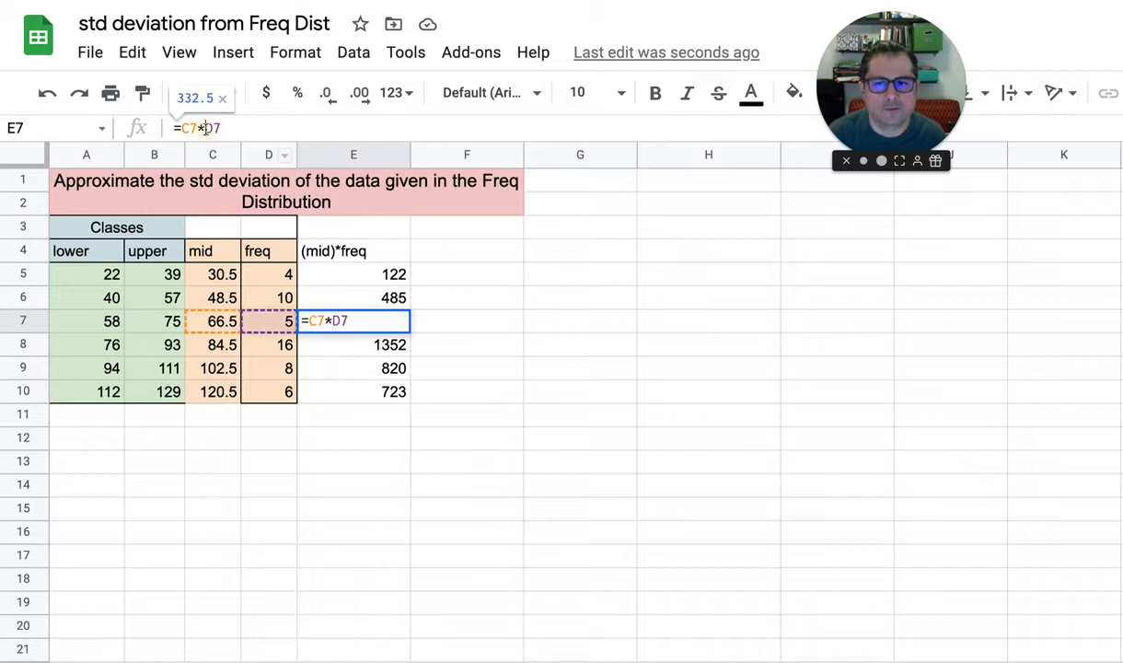
pyautogui.click(366, 353)
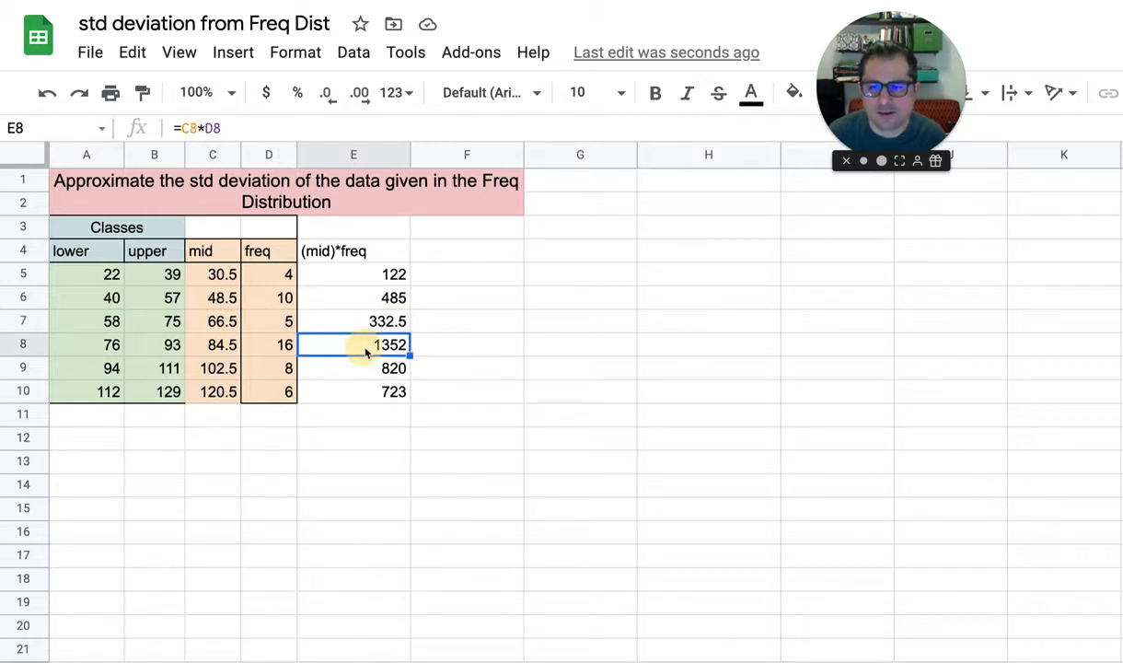
pyautogui.click(226, 128)
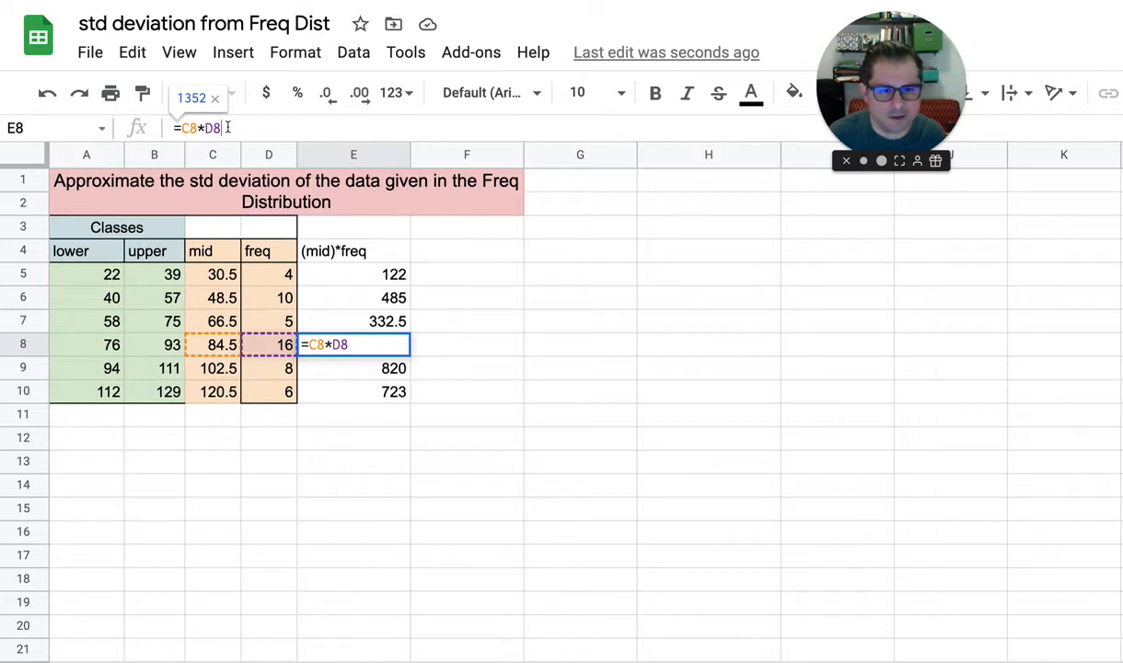
pyautogui.click(362, 368)
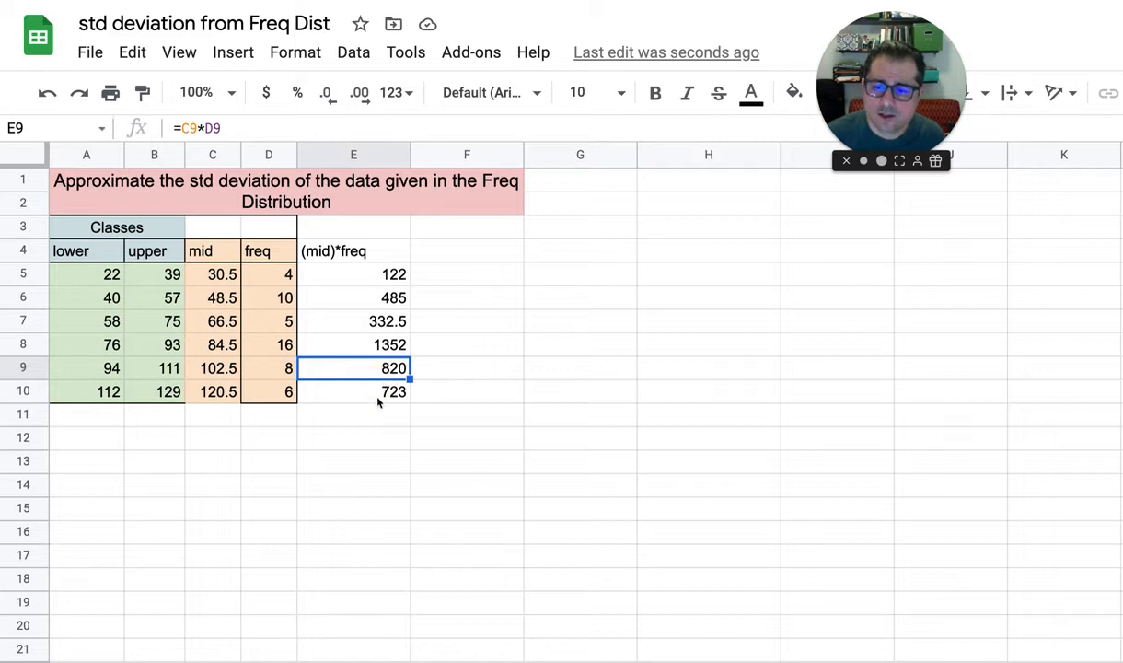
pyautogui.click(374, 406)
pyautogui.click(343, 256)
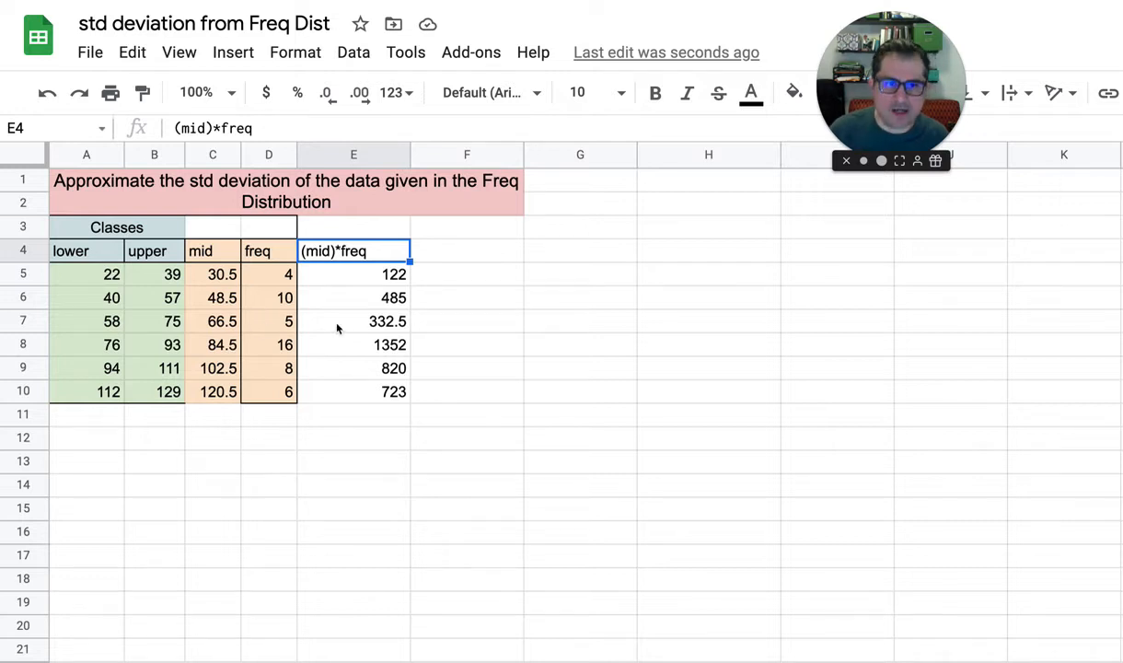
# Total the midpoint-frequency products in E11 with =sum(E5:E10)
pyautogui.click(378, 426)
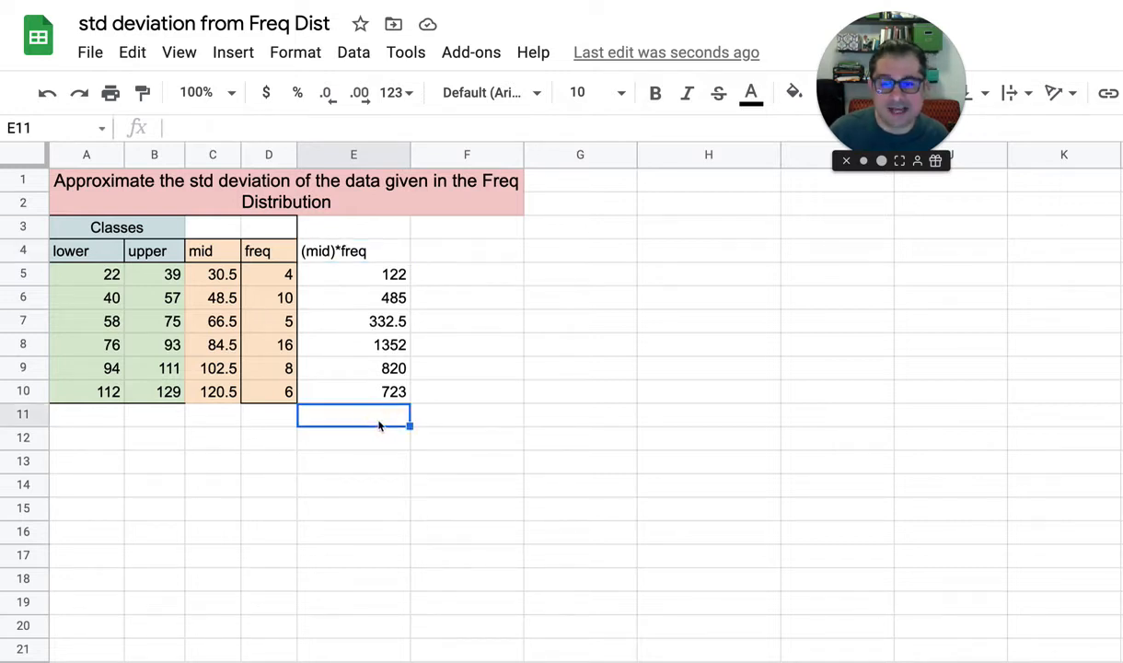
pyautogui.write('=su')
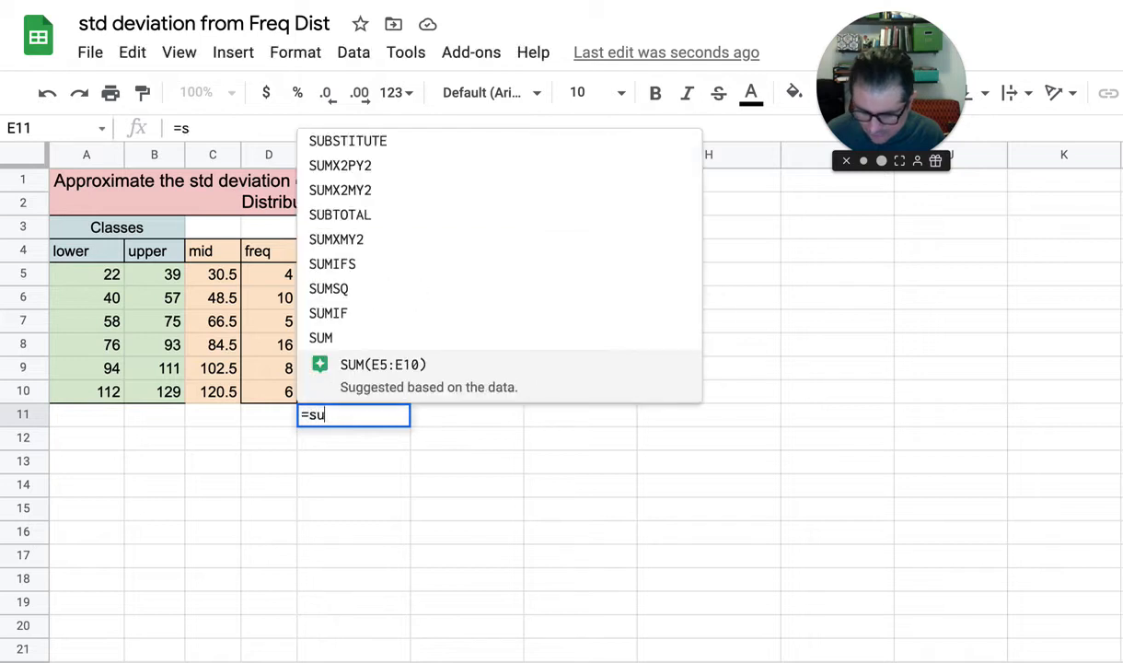
pyautogui.write('m(')
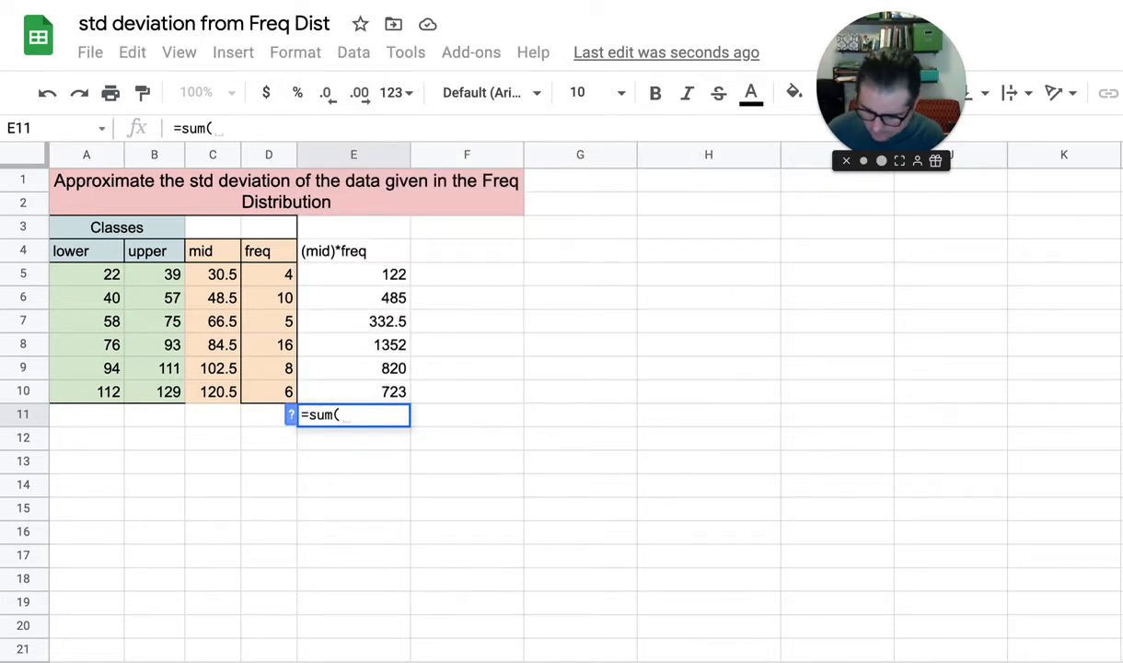
pyautogui.write('E5:')
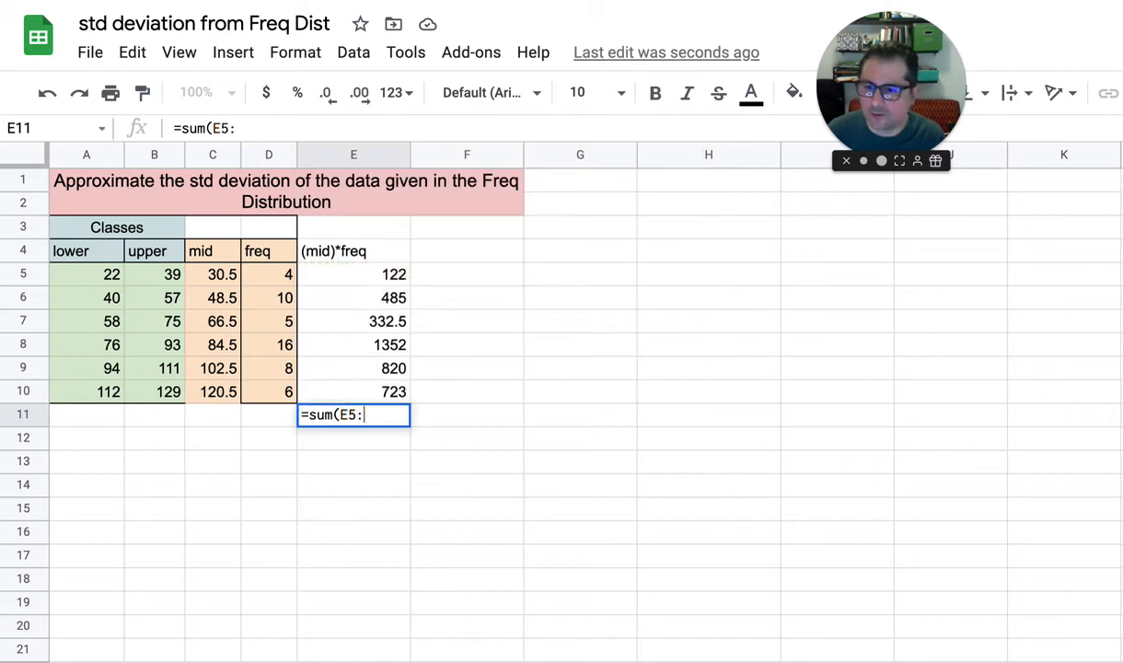
pyautogui.write('E10)')
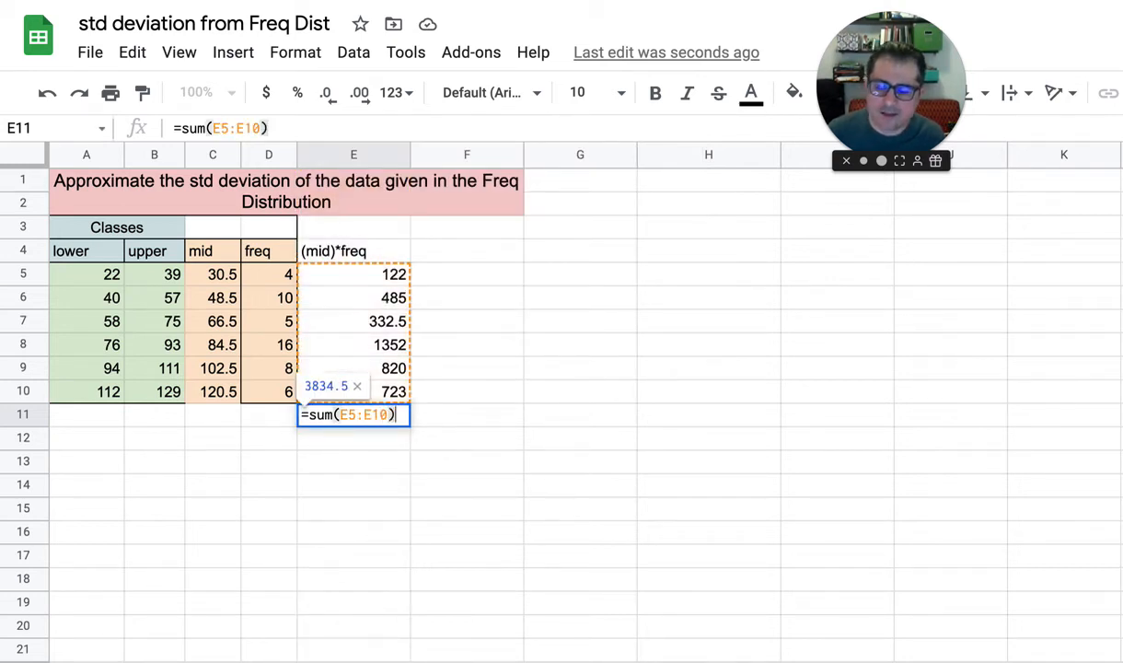
pyautogui.press('Return')
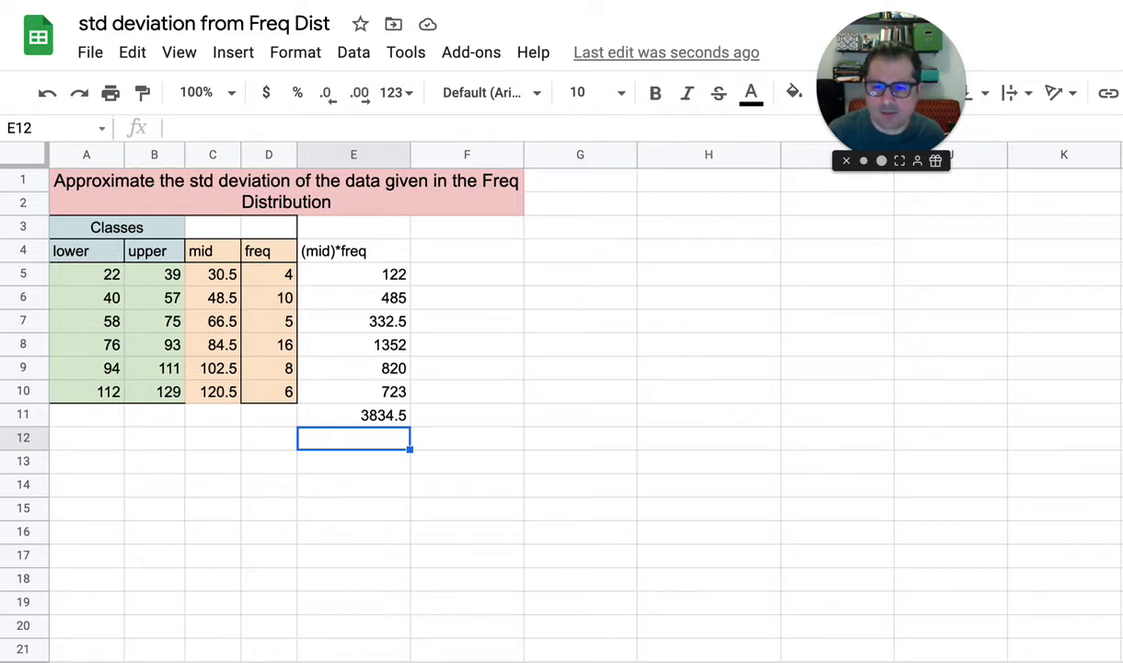
# Enter the label "mean" in E13, below the total of the products
pyautogui.click(354, 462)
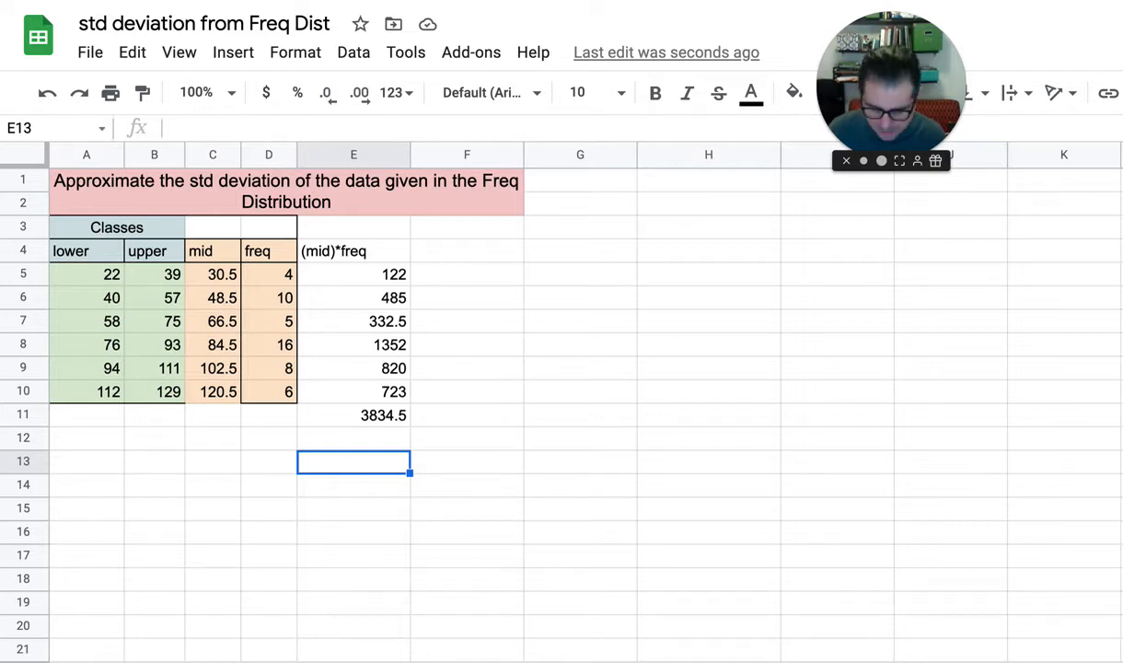
pyautogui.write('meanm')
pyautogui.press('BackSpace')
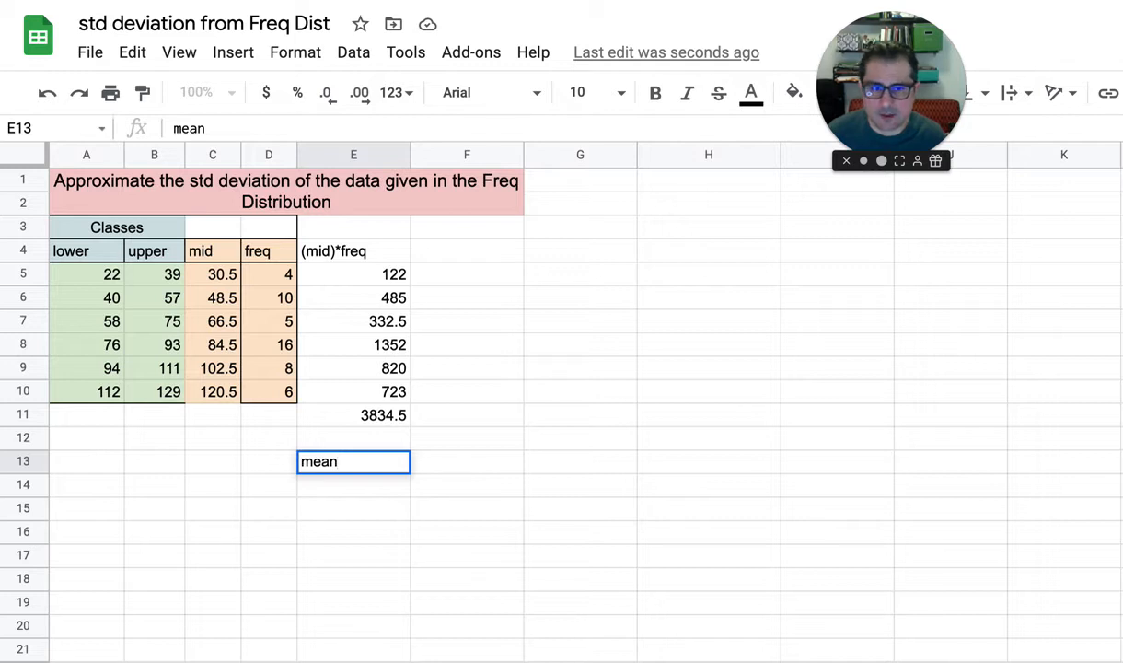
pyautogui.press('Tab')
pyautogui.write('=')
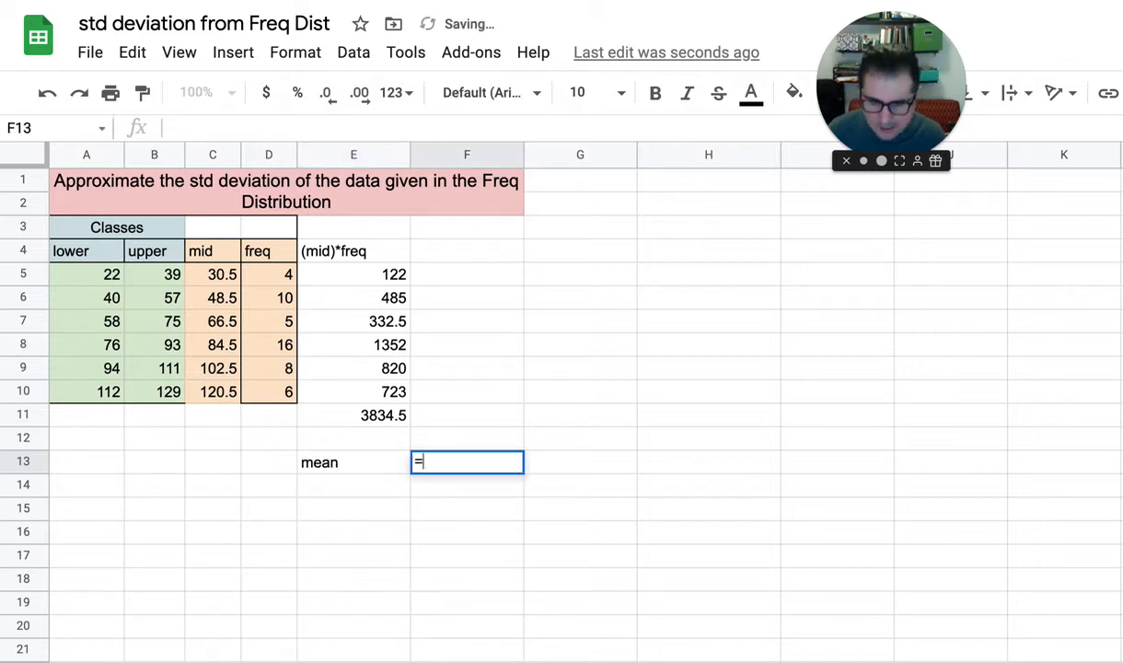
pyautogui.click(363, 417)
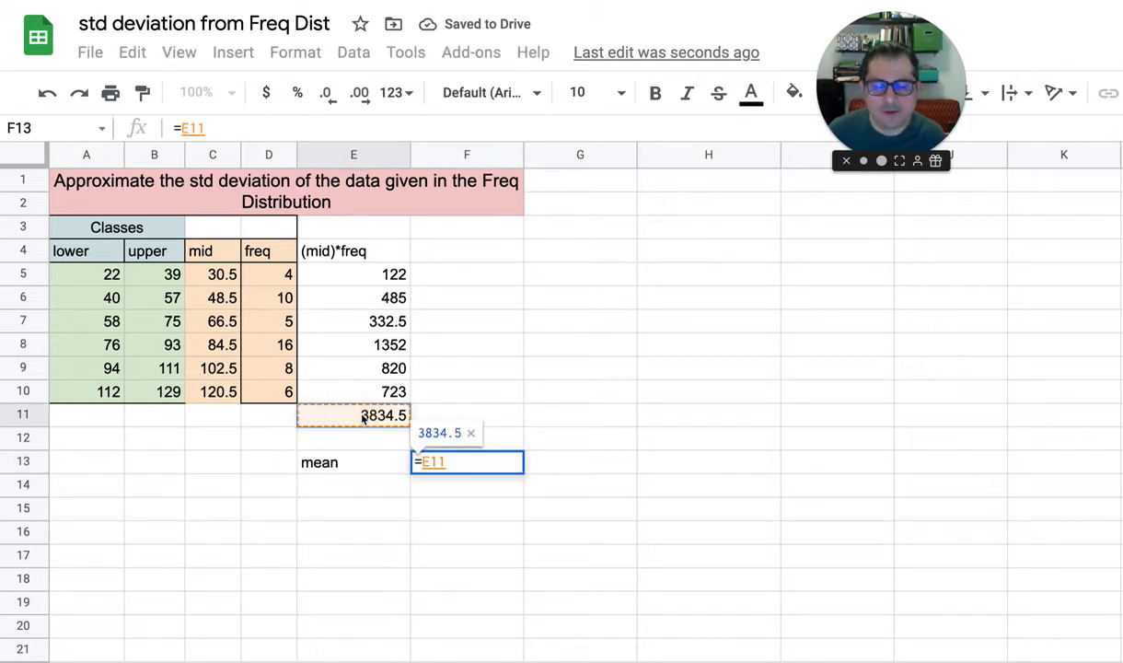
pyautogui.write('/')
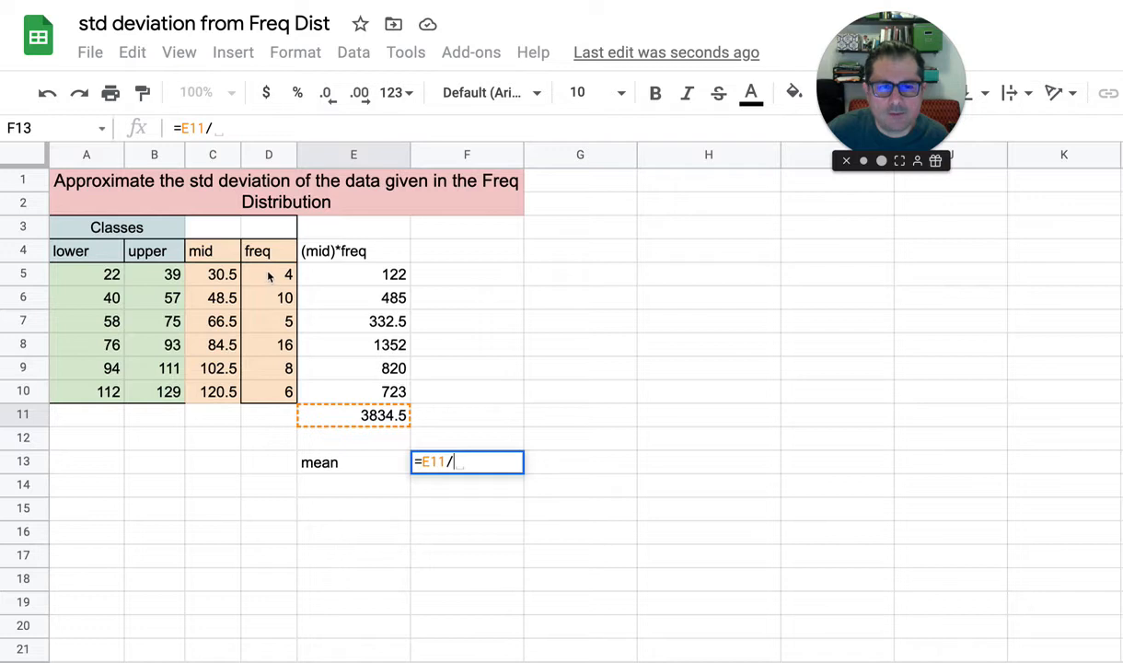
pyautogui.click(277, 302)
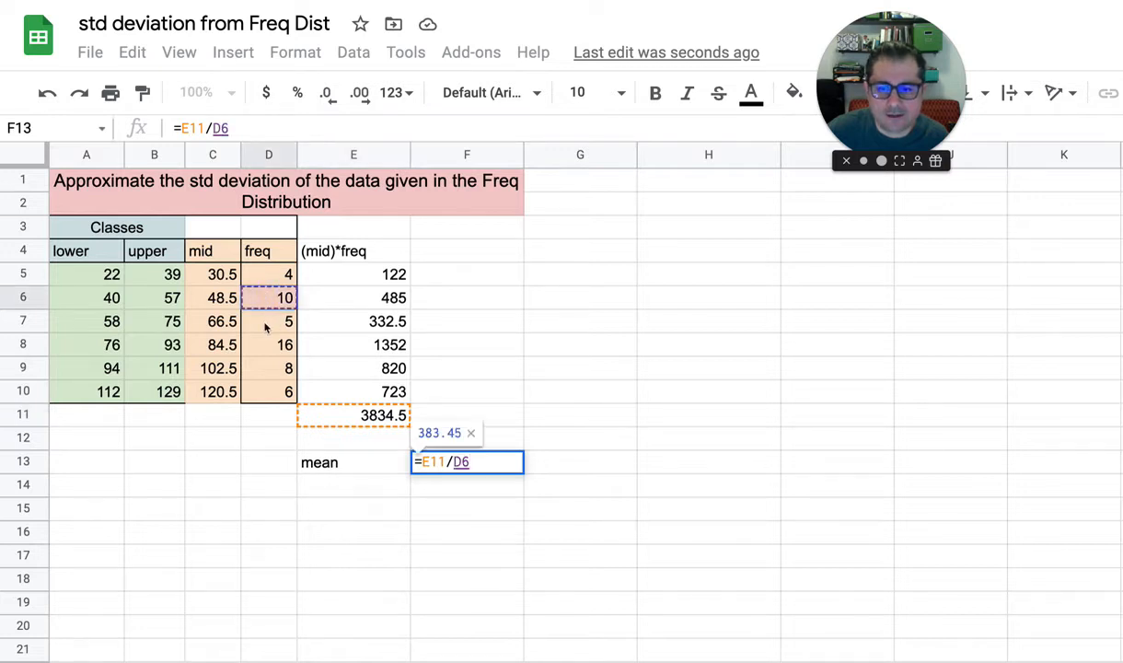
pyautogui.click(281, 324)
pyautogui.press('Escape')
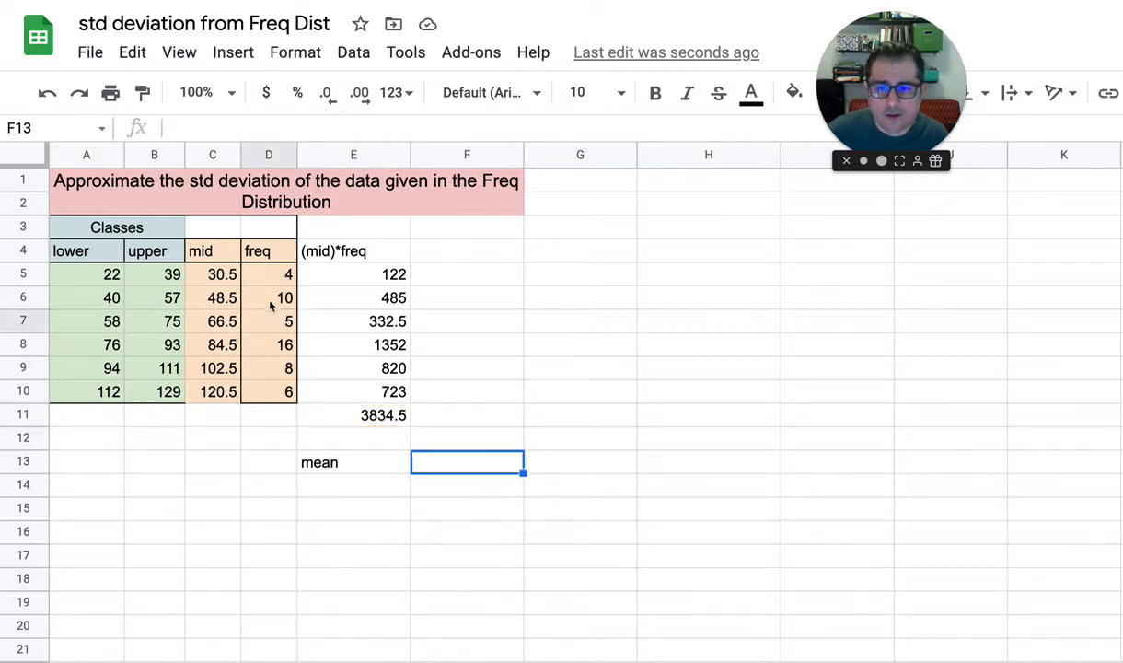
# Total the class frequencies in D11 with =sum(D5:D10)
pyautogui.click(277, 297)
pyautogui.click(271, 324)
pyautogui.click(270, 346)
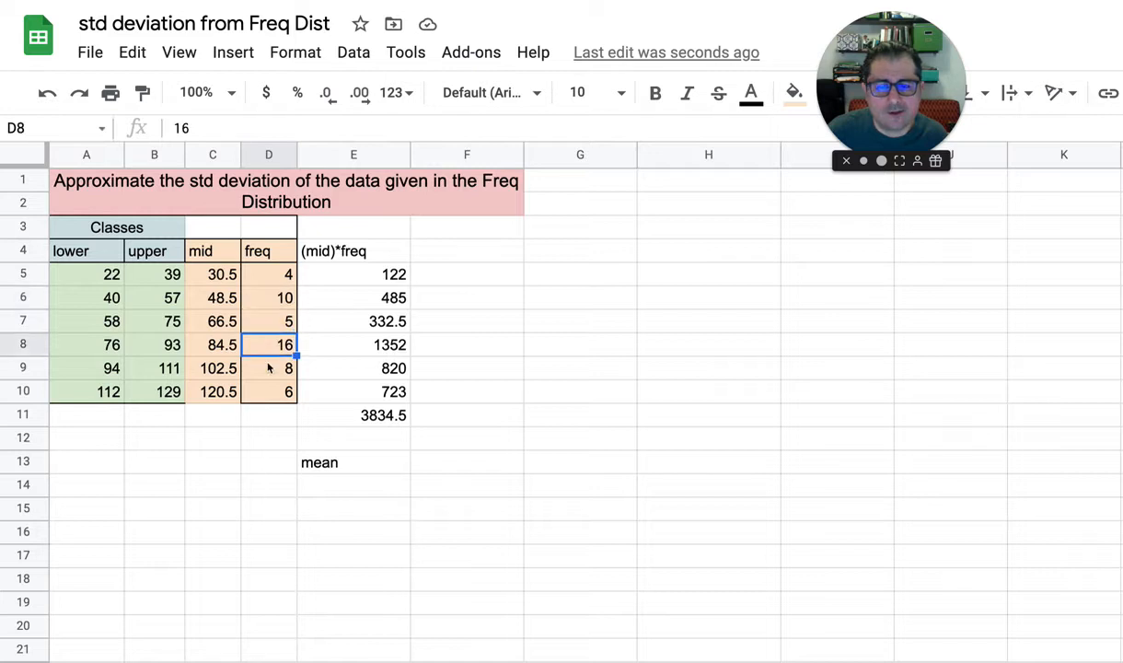
pyautogui.click(268, 368)
pyautogui.click(270, 416)
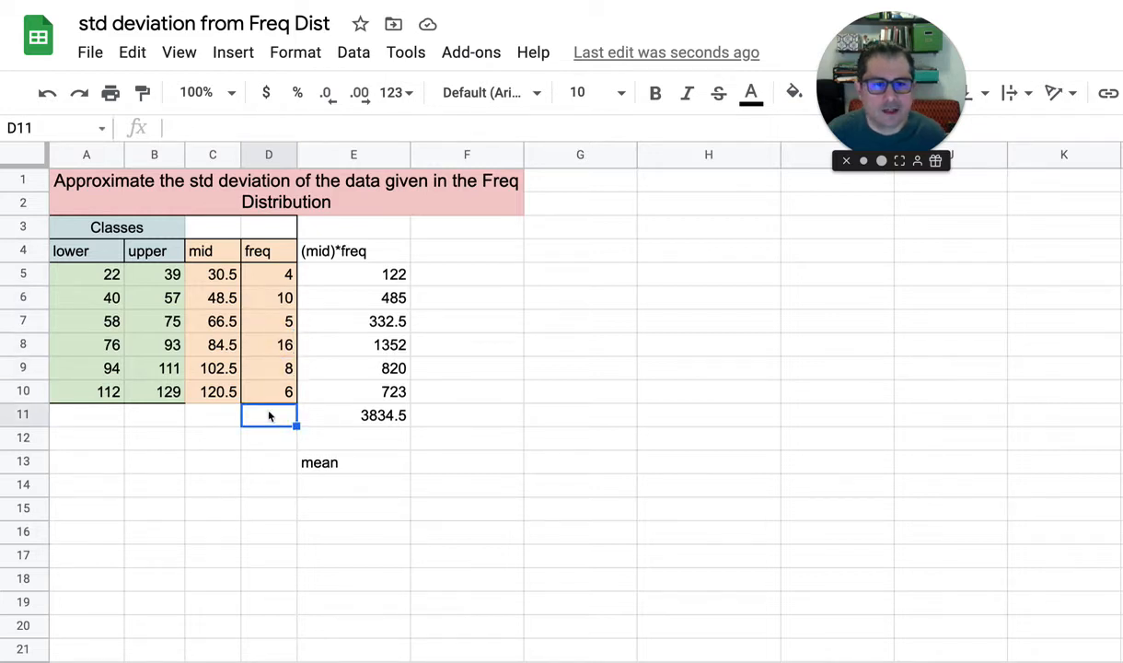
pyautogui.write('=su')
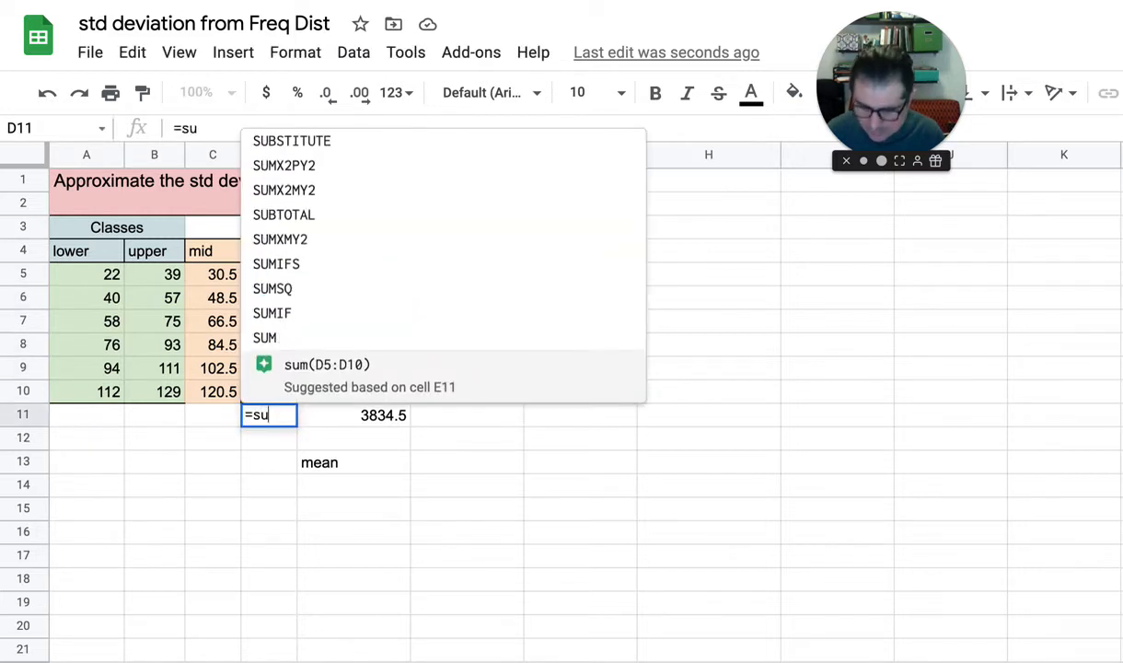
pyautogui.write('m(')
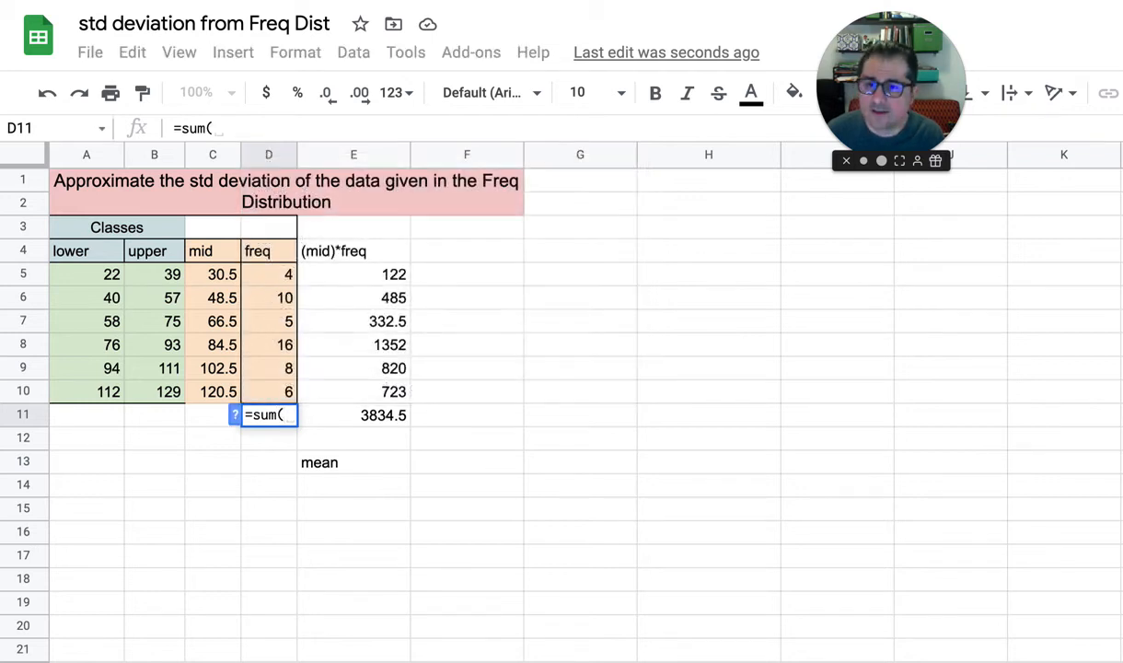
pyautogui.write('D5')
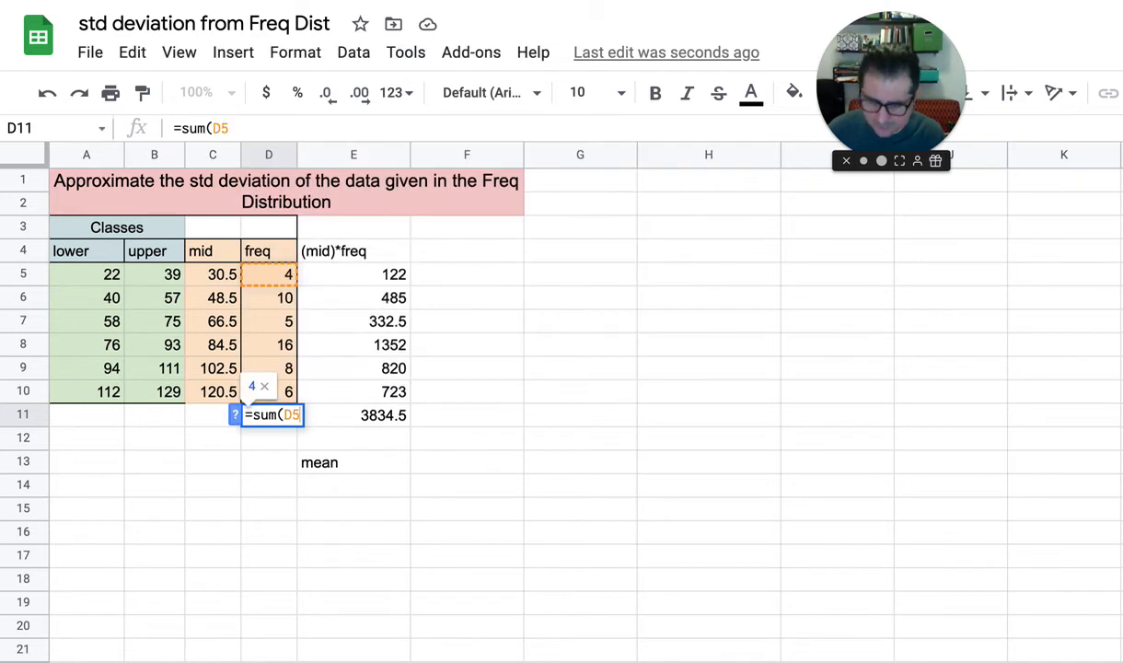
pyautogui.write(':D10)')
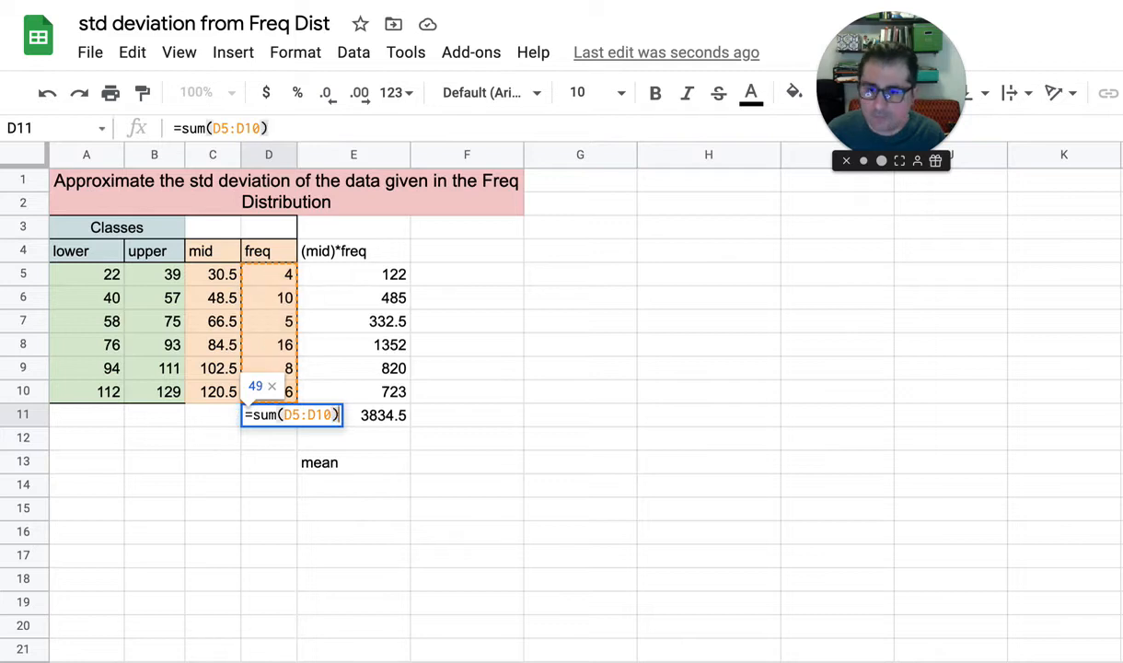
pyautogui.press('Return')
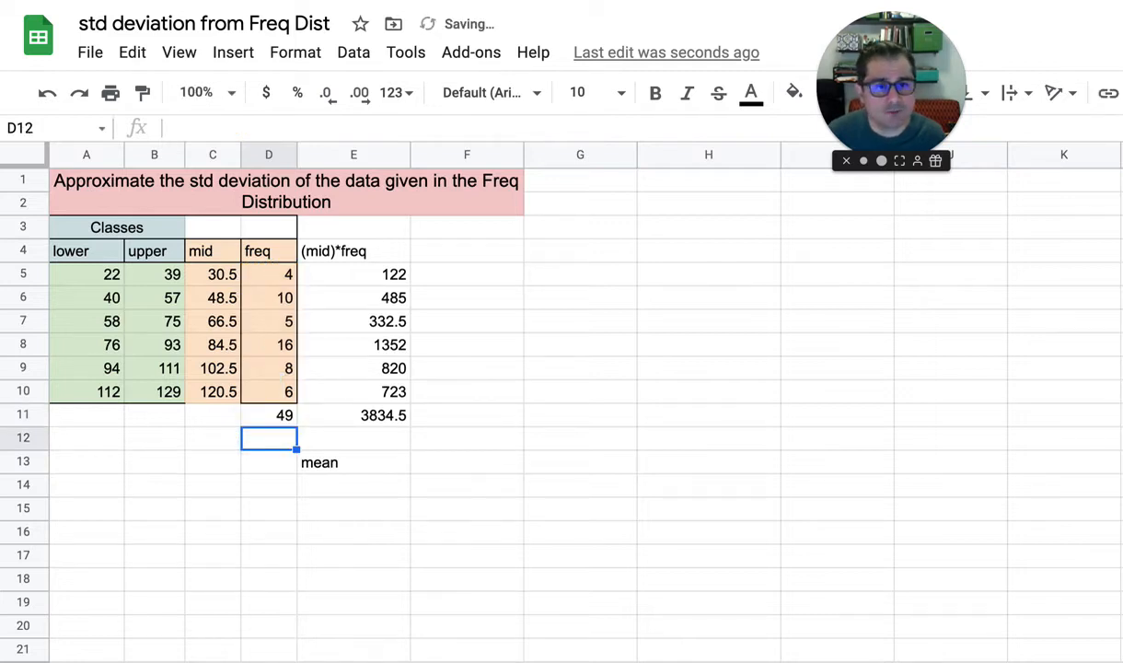
# Compute the mean in F13 with =E11/D11, dividing the product total by the frequency total
pyautogui.press('Down')
pyautogui.press('Right')
pyautogui.press('Right')
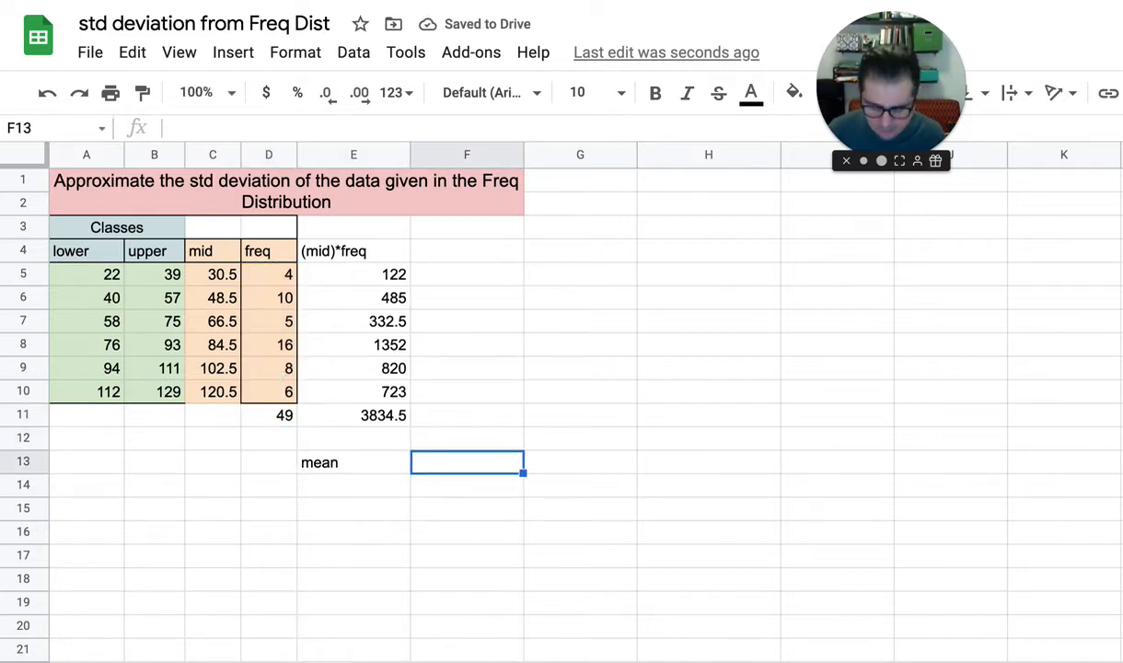
pyautogui.write('=')
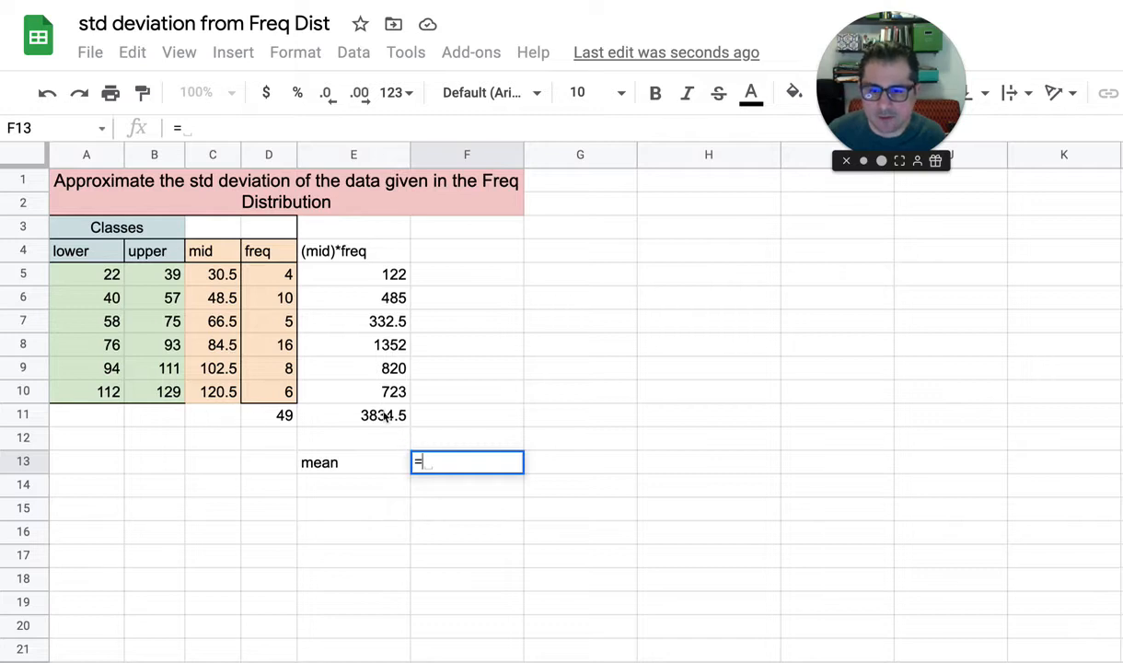
pyautogui.click(385, 416)
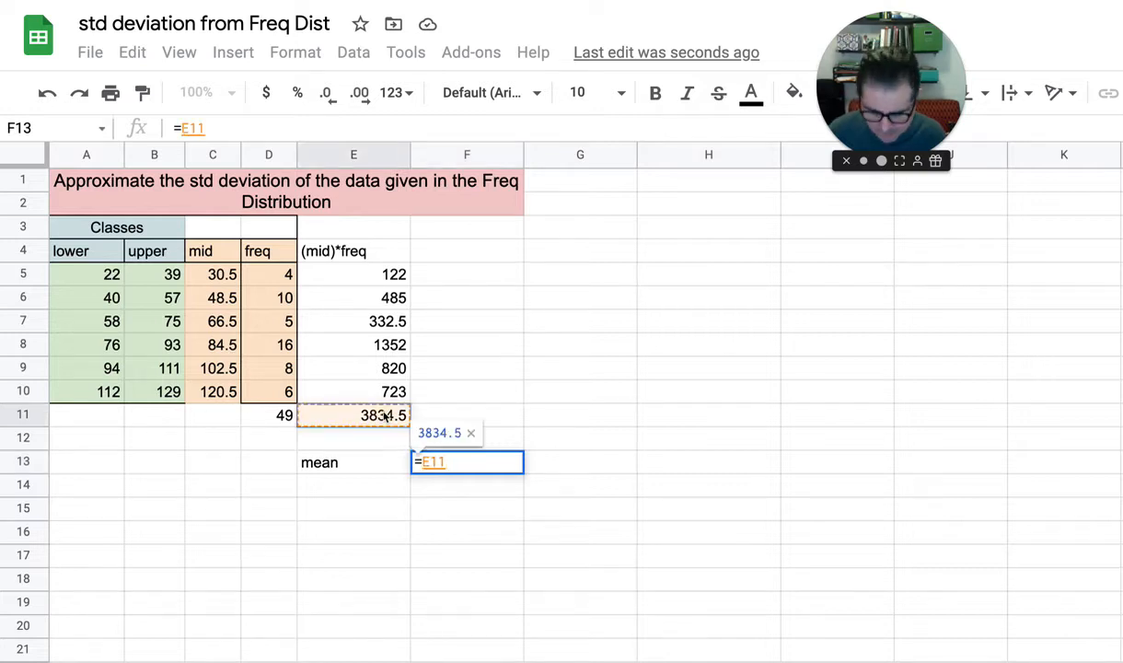
pyautogui.write('/')
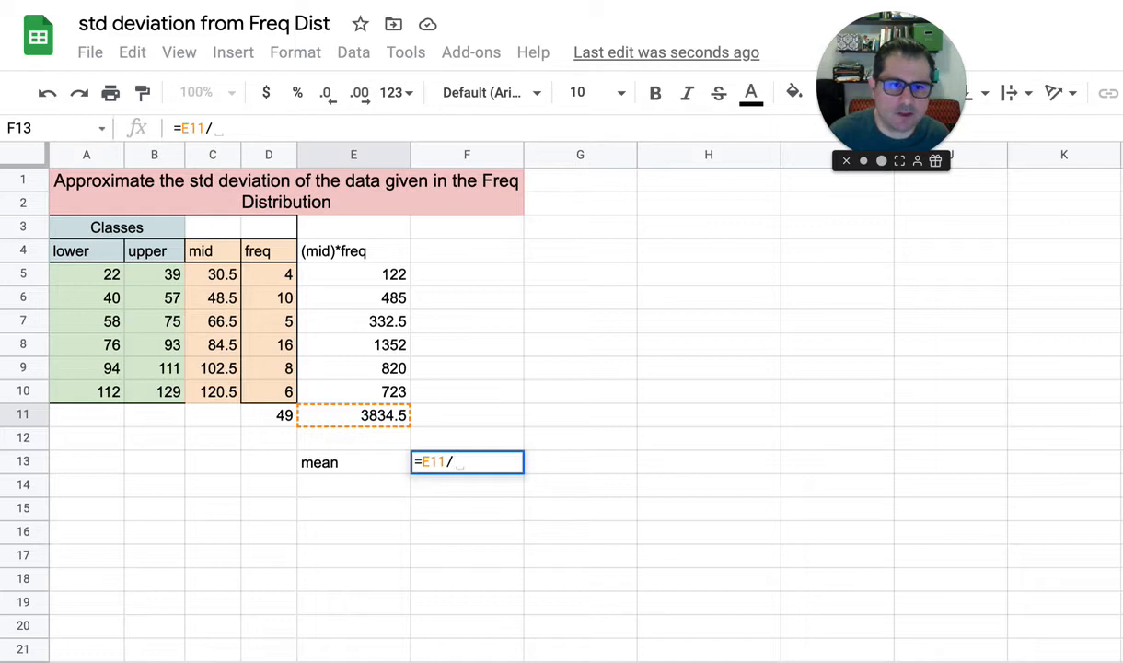
pyautogui.click(278, 420)
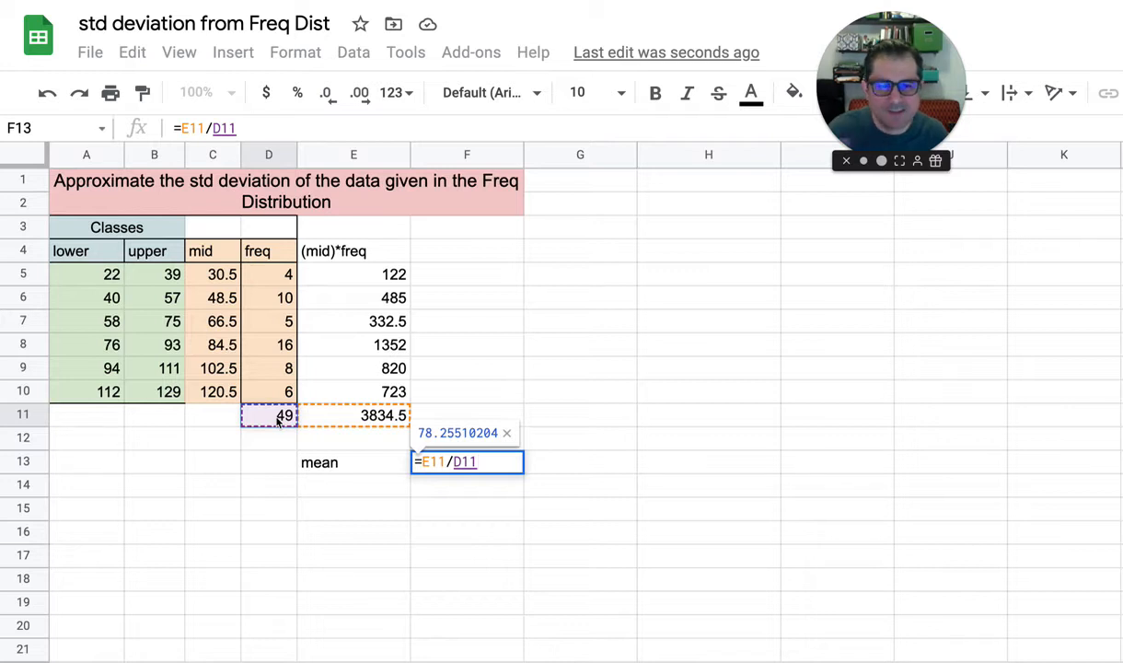
pyautogui.press('Return')
# Set the first class's frequency in D5 to 5 and check how the mean in F13 responds
pyautogui.click(272, 276)
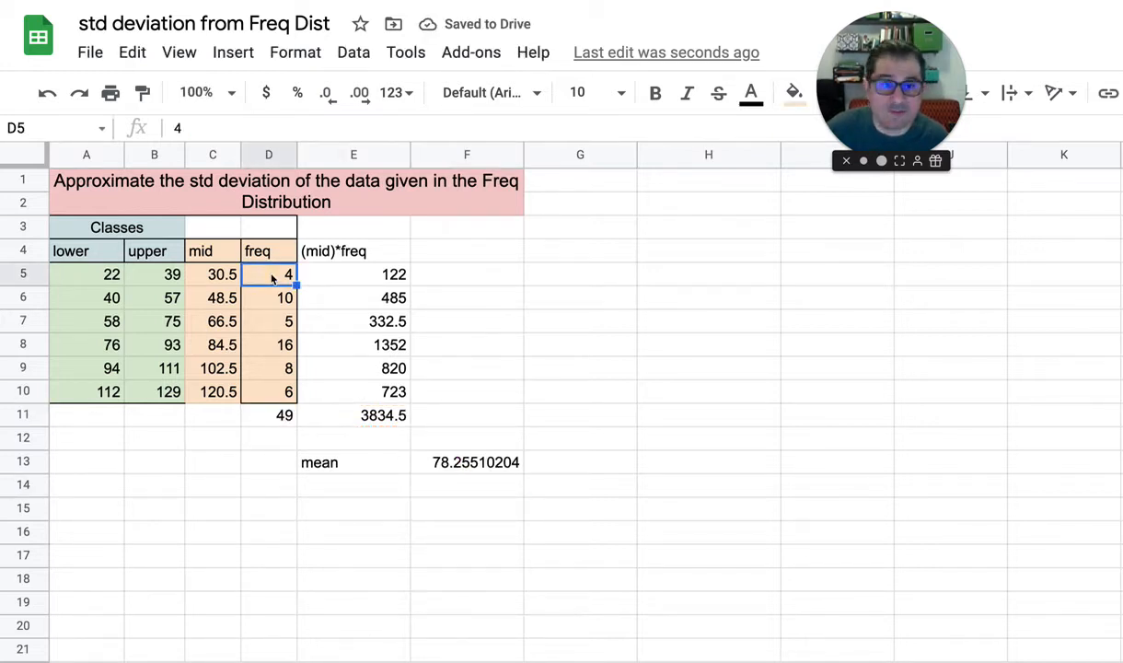
pyautogui.write('5')
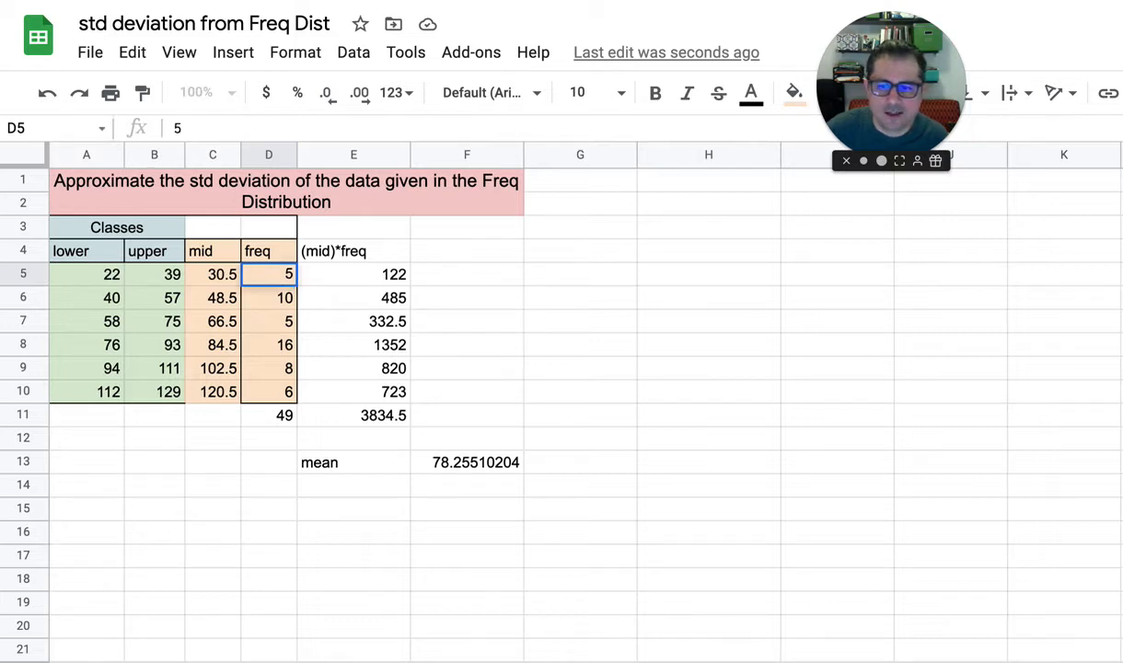
pyautogui.press('Return')
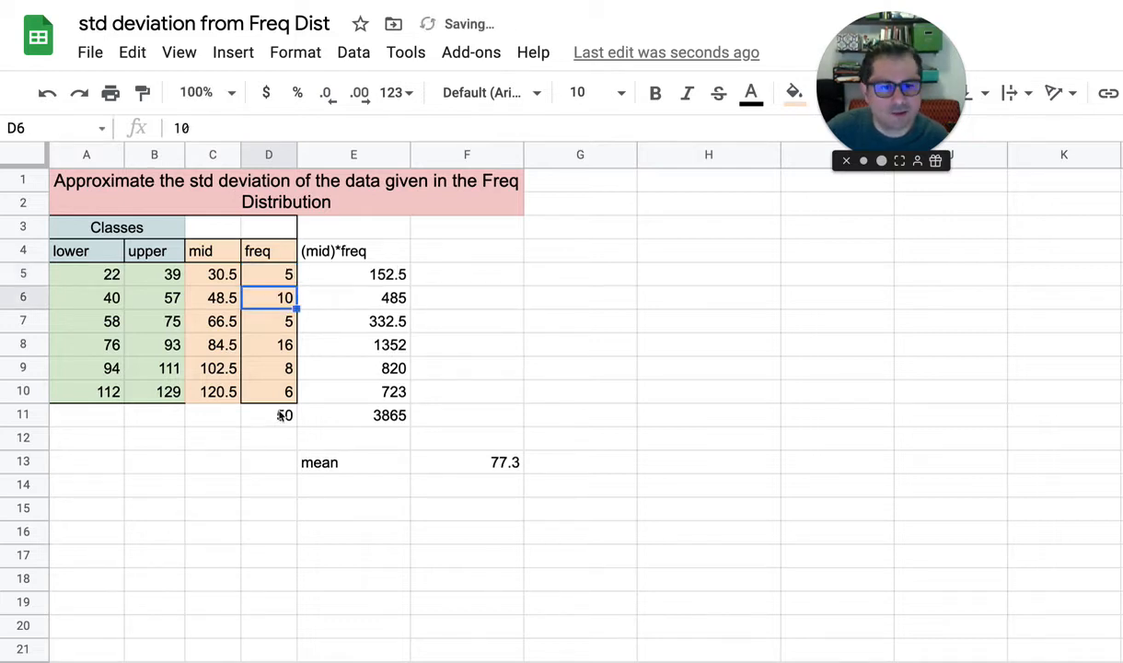
pyautogui.click(493, 466)
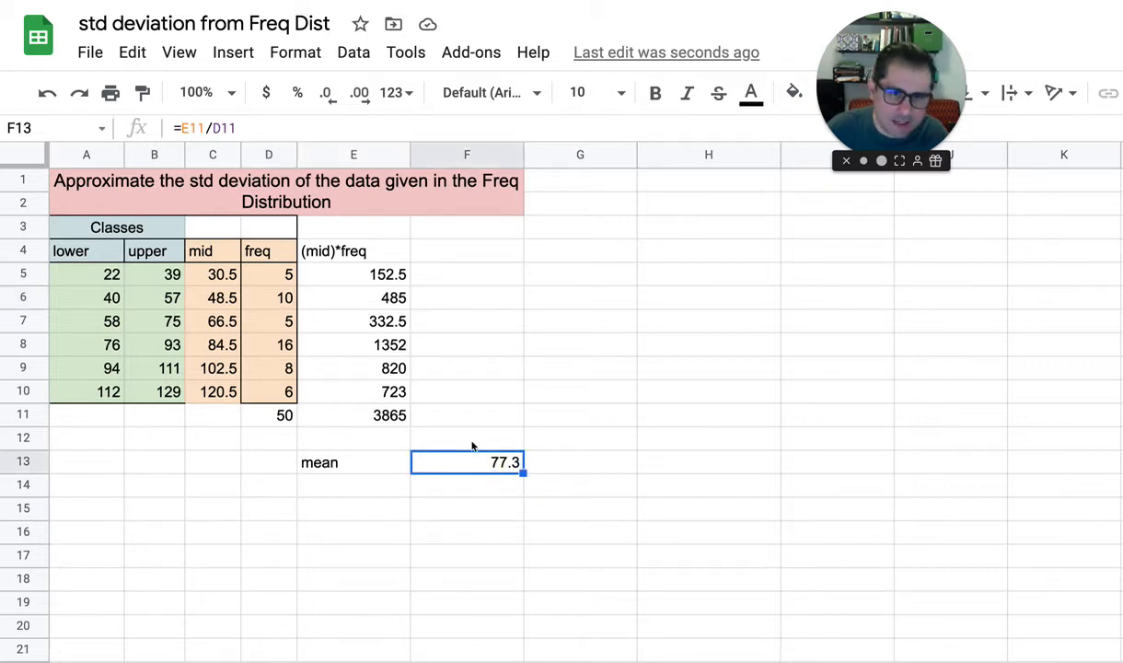
# Restore the first class's frequency in D5 to 4
pyautogui.click(274, 276)
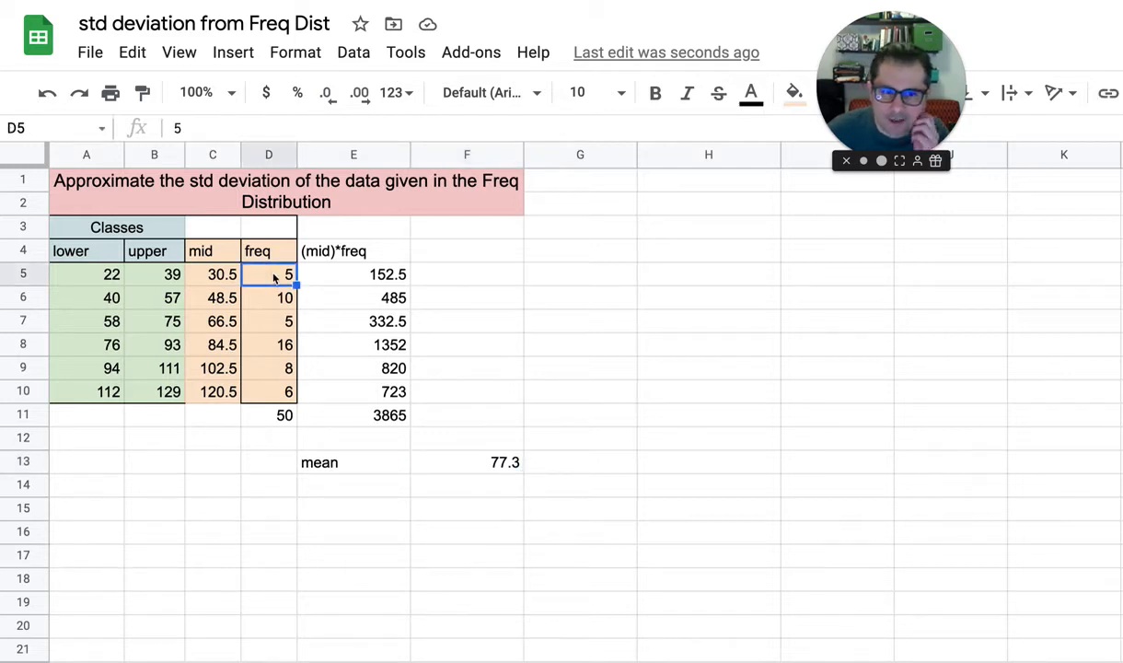
pyautogui.write('4')
pyautogui.press('Return')
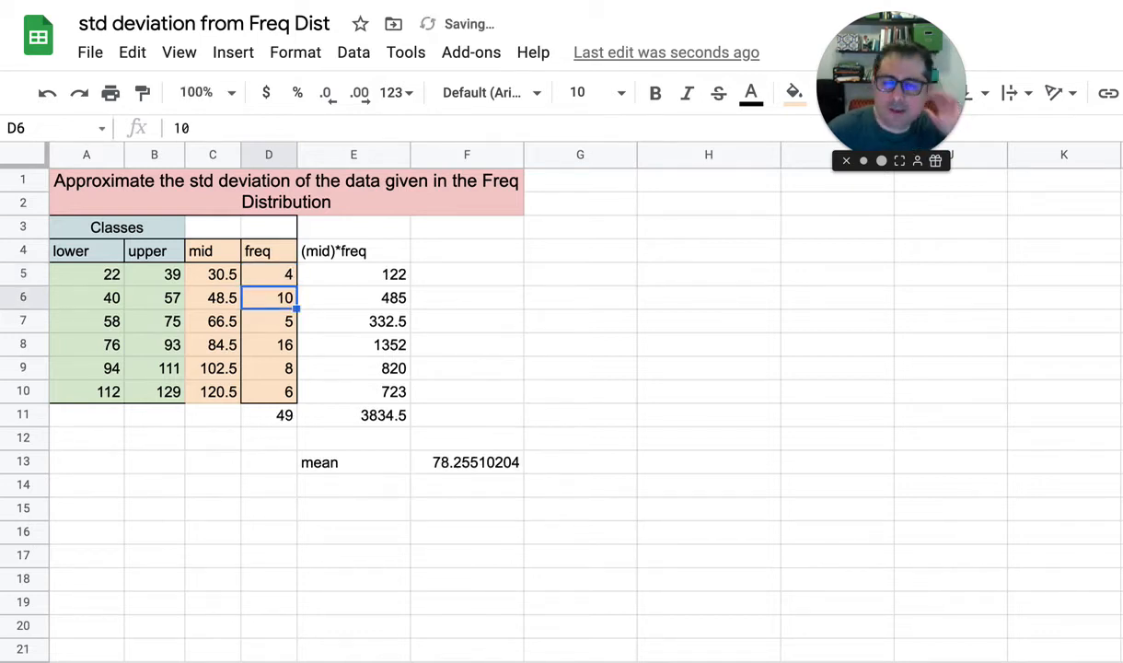
# Reduce the displayed precision of the mean in F13 to four decimal places
pyautogui.click(461, 462)
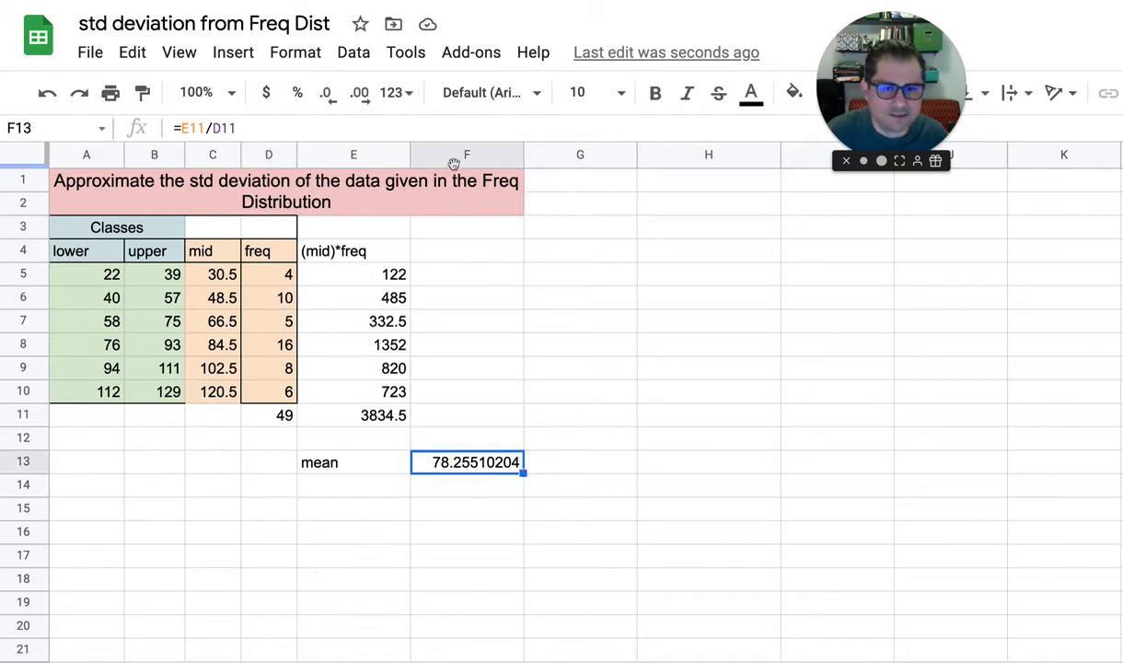
pyautogui.click(326, 93)
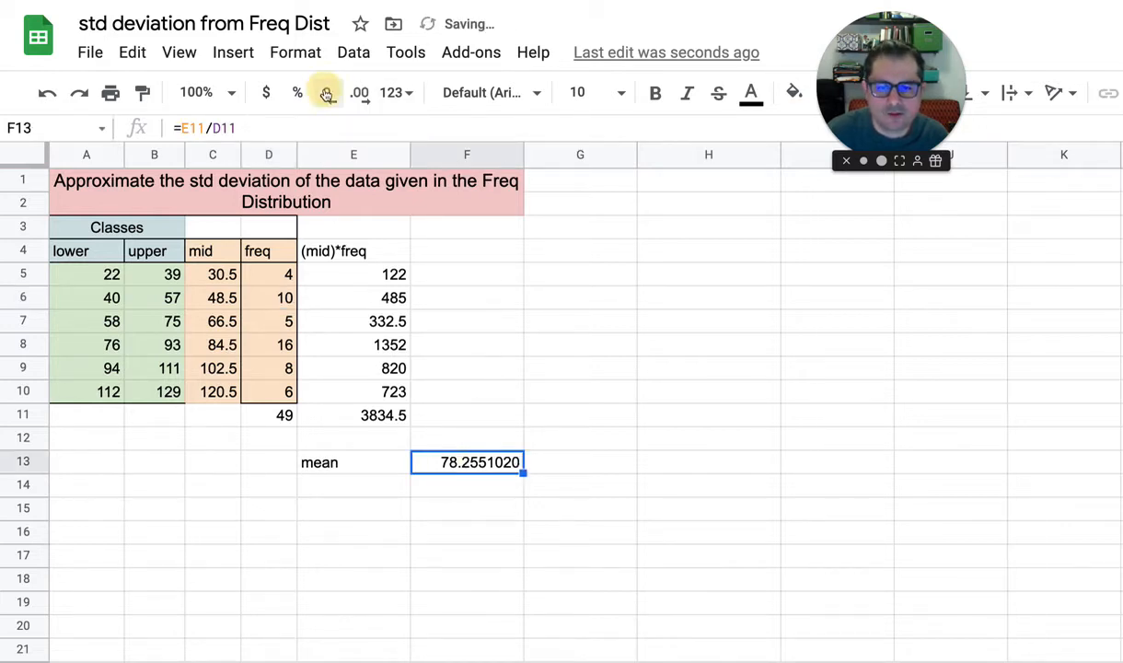
pyautogui.click(326, 93)
pyautogui.click(326, 93)
pyautogui.click(326, 93)
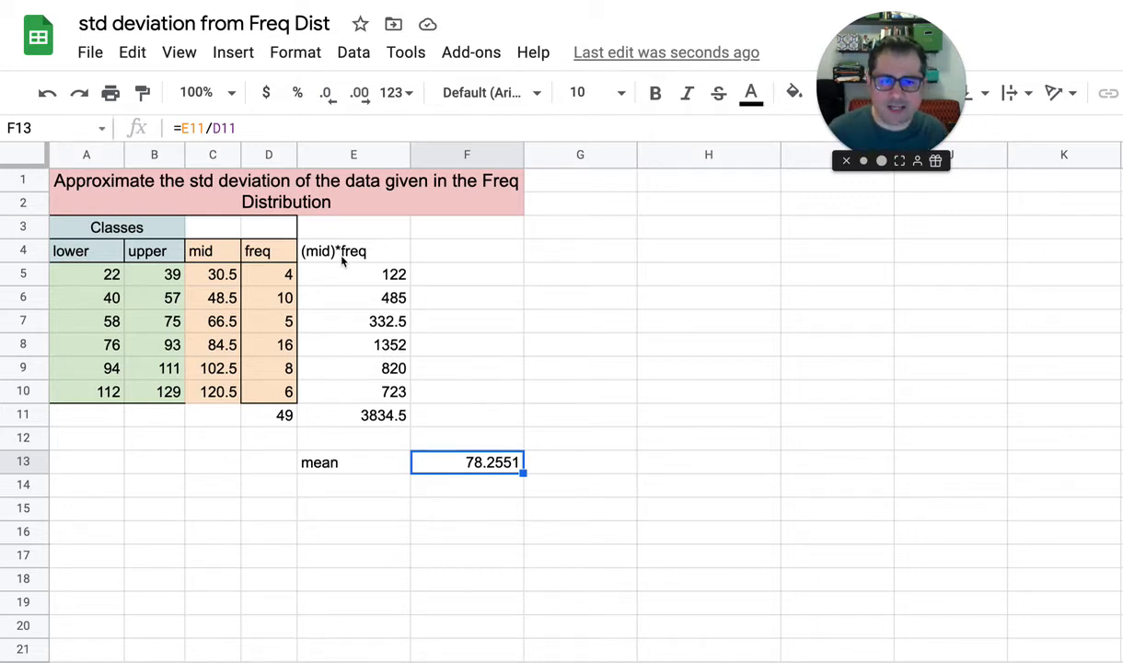
# Enter an empty pair of parentheses () in F4 as the start of a new column header
pyautogui.click(436, 257)
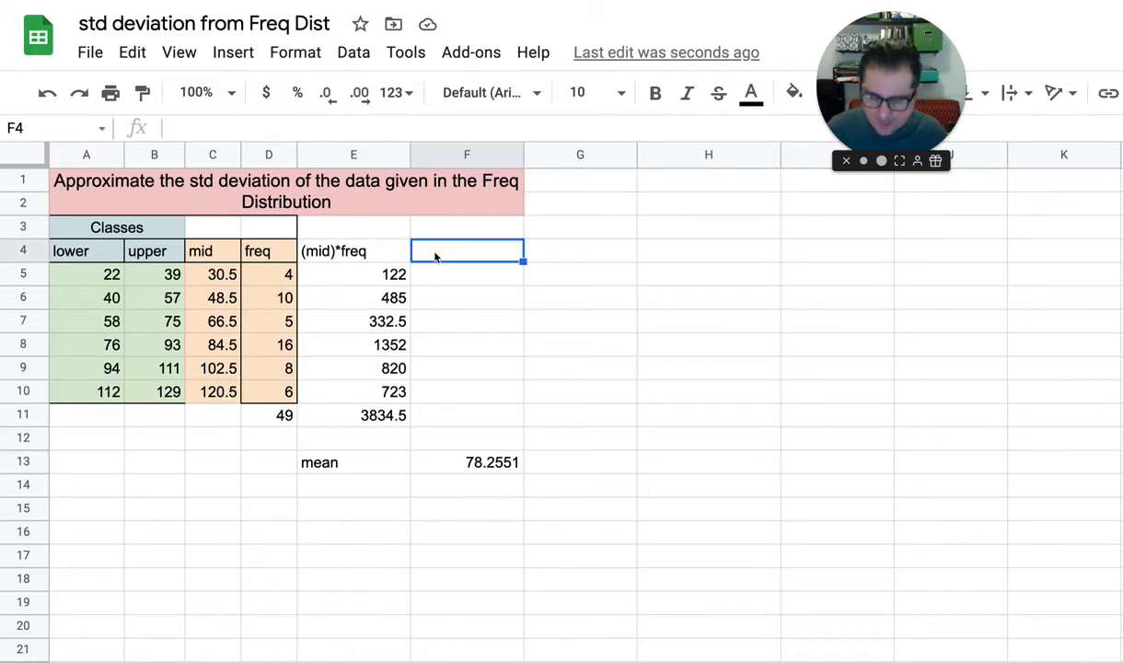
pyautogui.write('()')
pyautogui.press('Left')
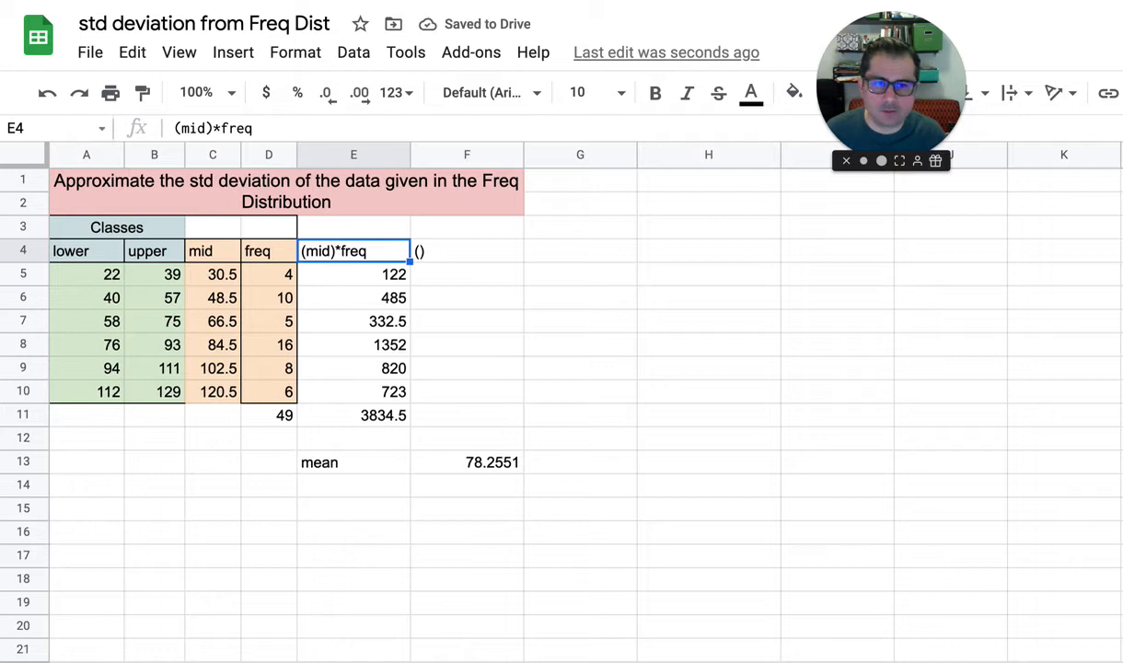
pyautogui.write('mid')
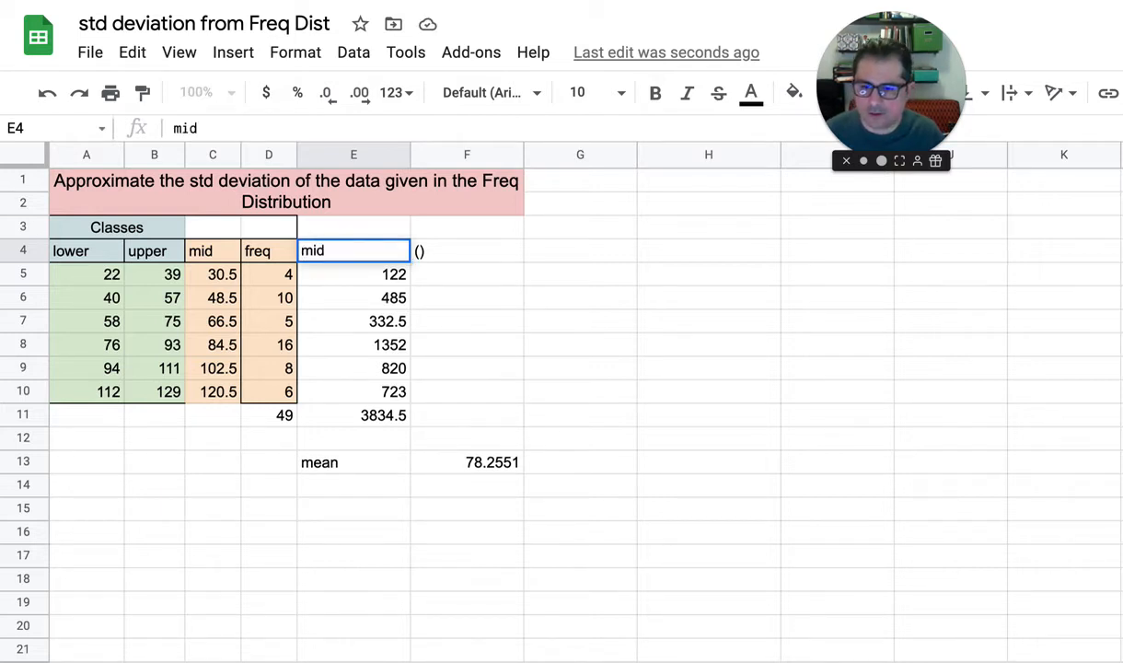
pyautogui.press('Return')
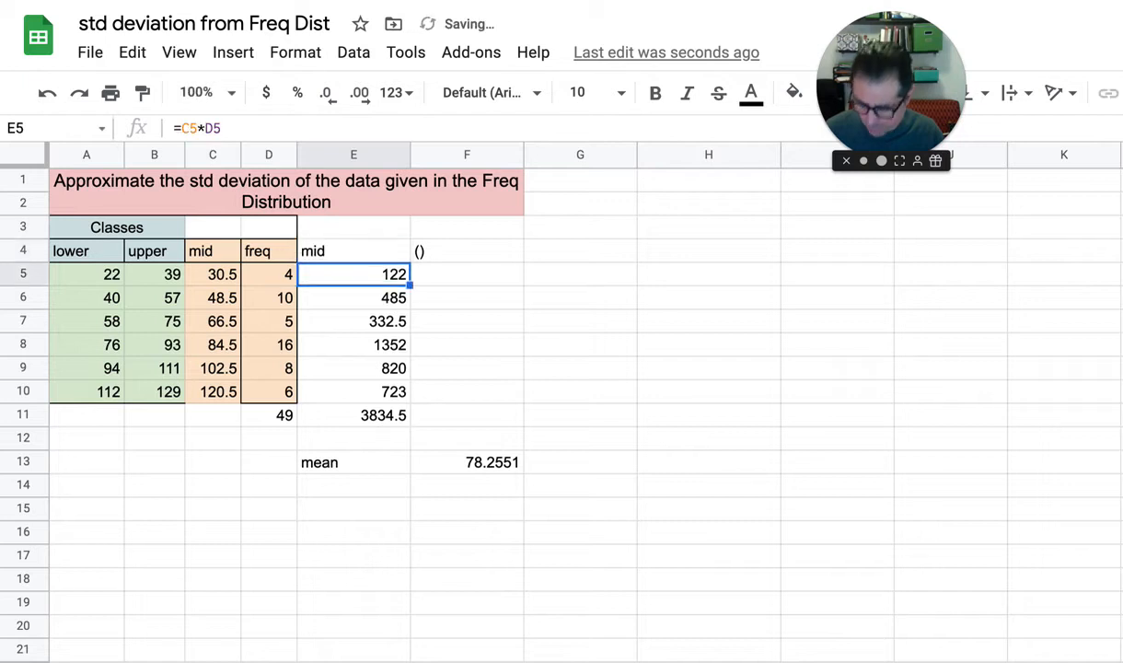
pyautogui.hotkey('ctrl', 'z')
# Complete the parenthesised header in F4 so that it reads (mid-mean)^2
pyautogui.press('Right')
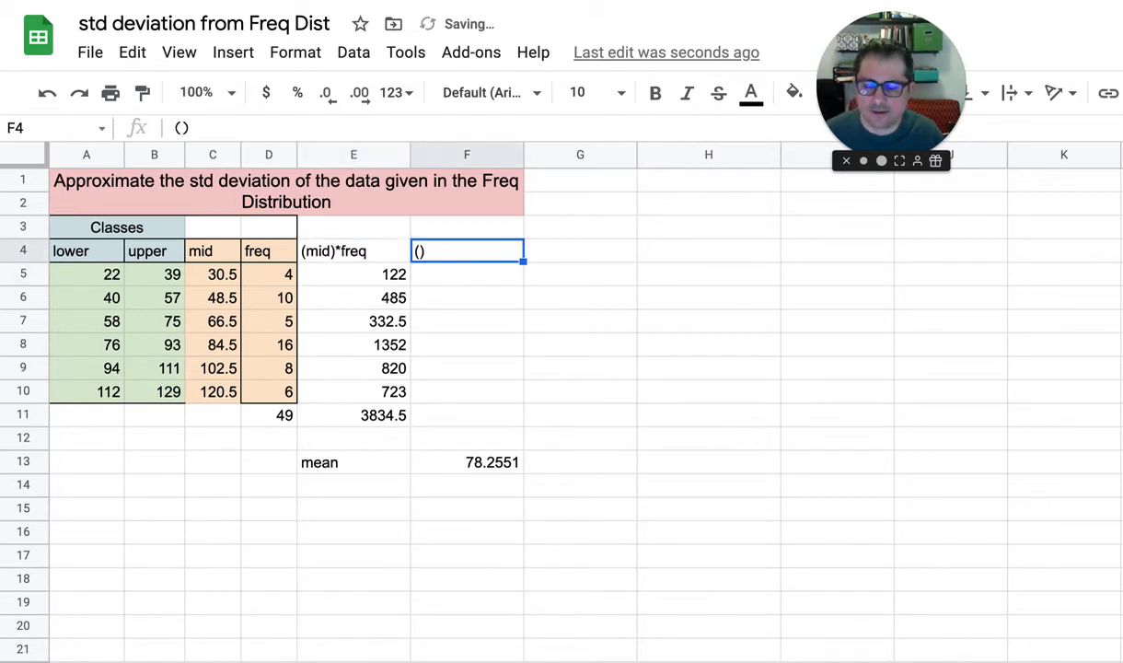
pyautogui.press('Return')
pyautogui.press('Left')
pyautogui.write('(mid-')
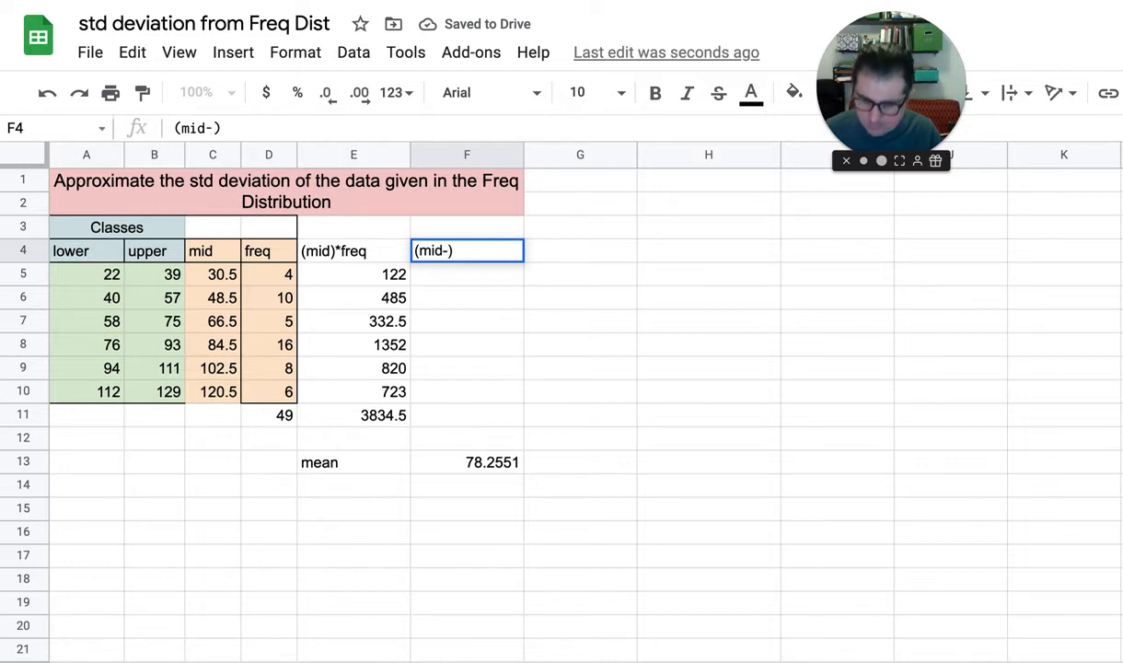
pyautogui.write('mea')
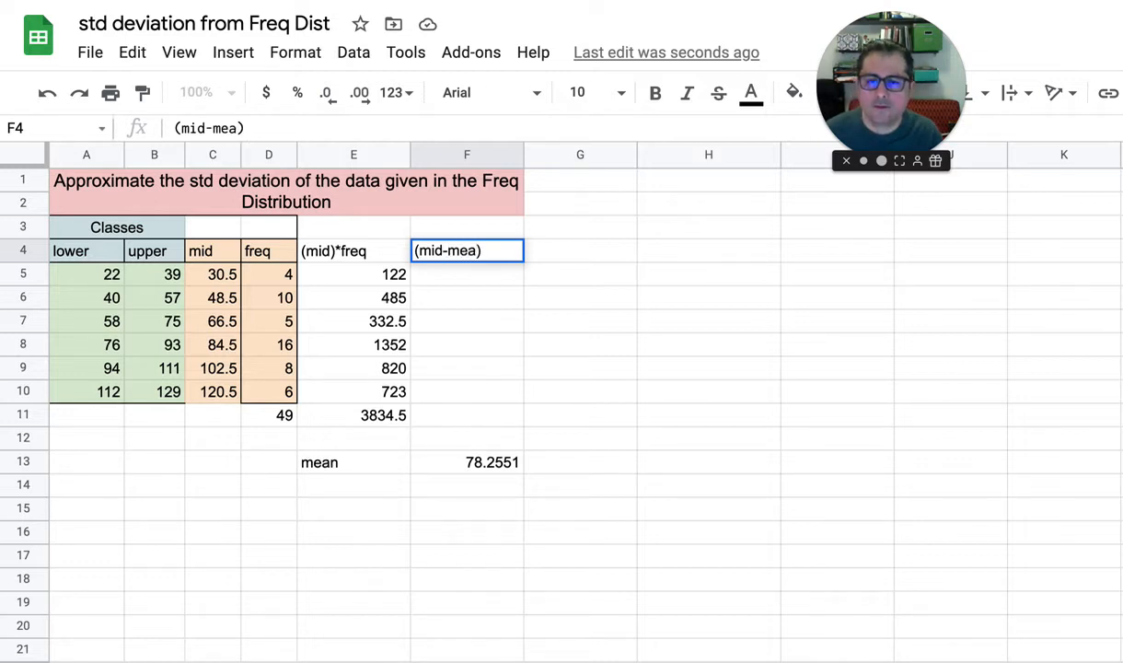
pyautogui.write('n')
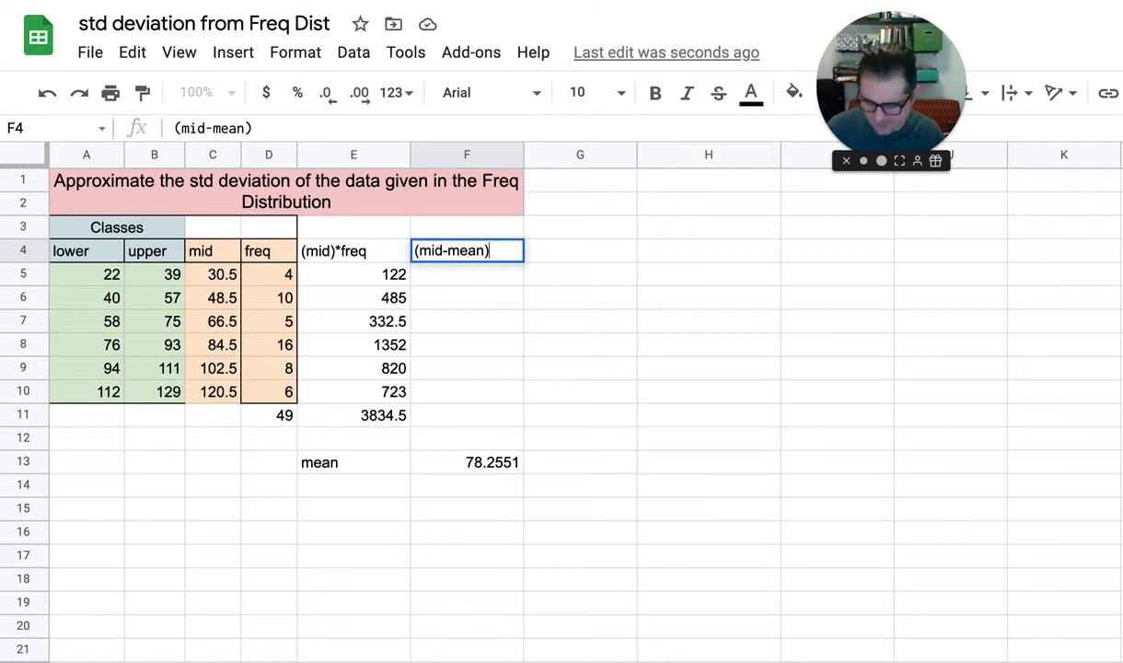
pyautogui.write('^2')
pyautogui.press('Return')
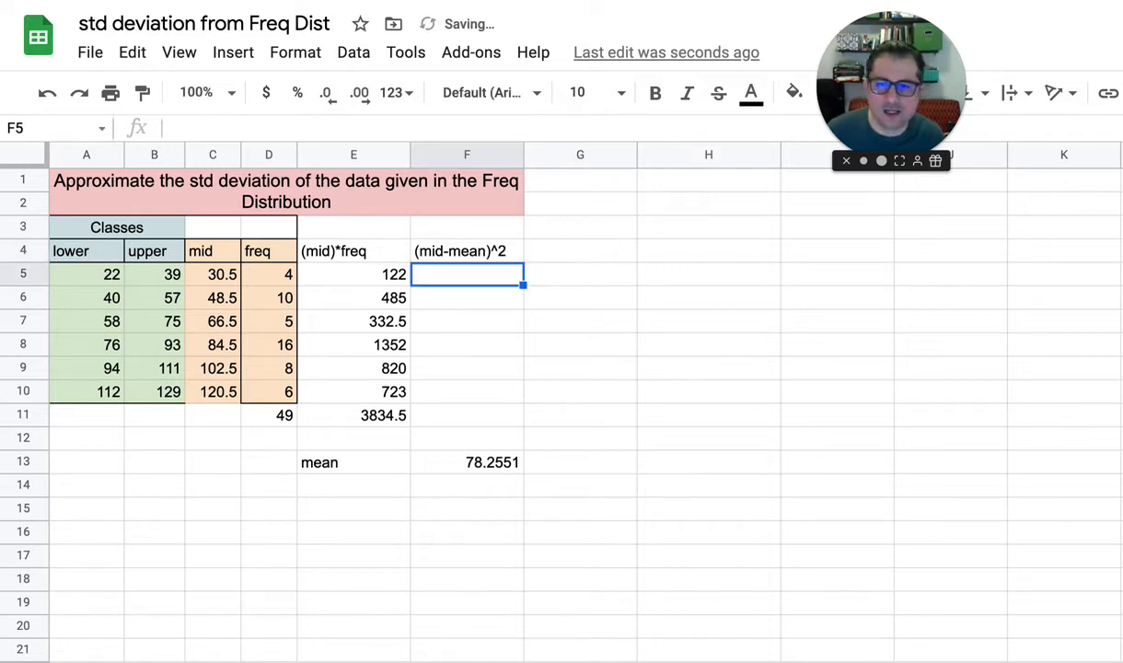
# Copy the (mid-mean)^2 header from F4 into G4
pyautogui.click(467, 251)
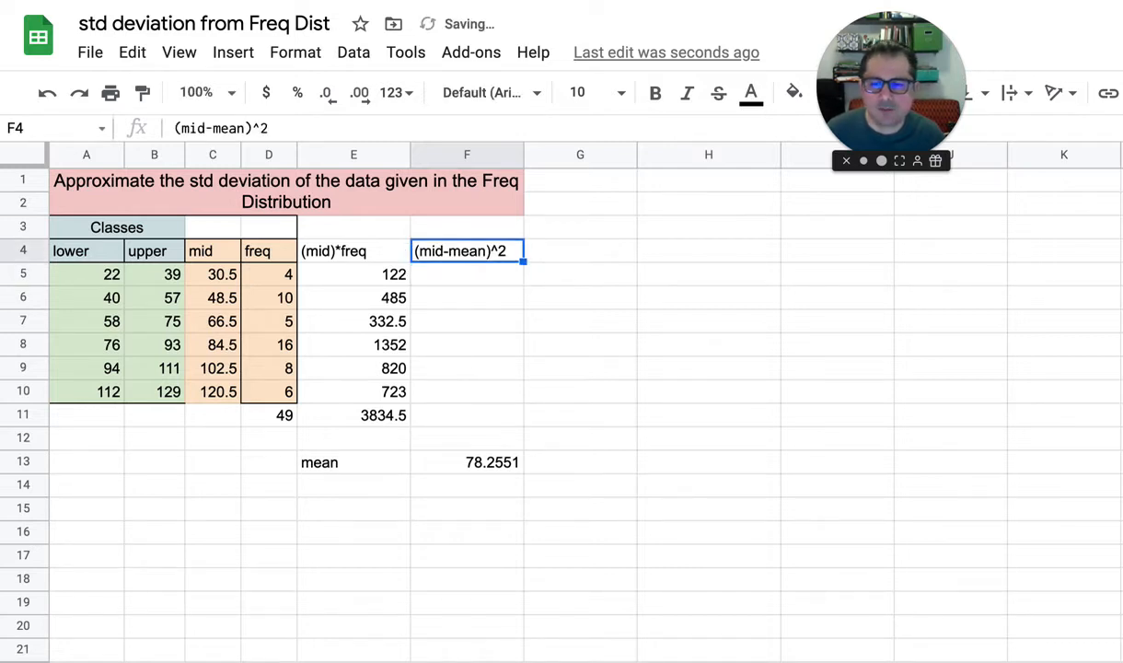
pyautogui.press('super+c')
pyautogui.press('Right')
pyautogui.press('super+v')
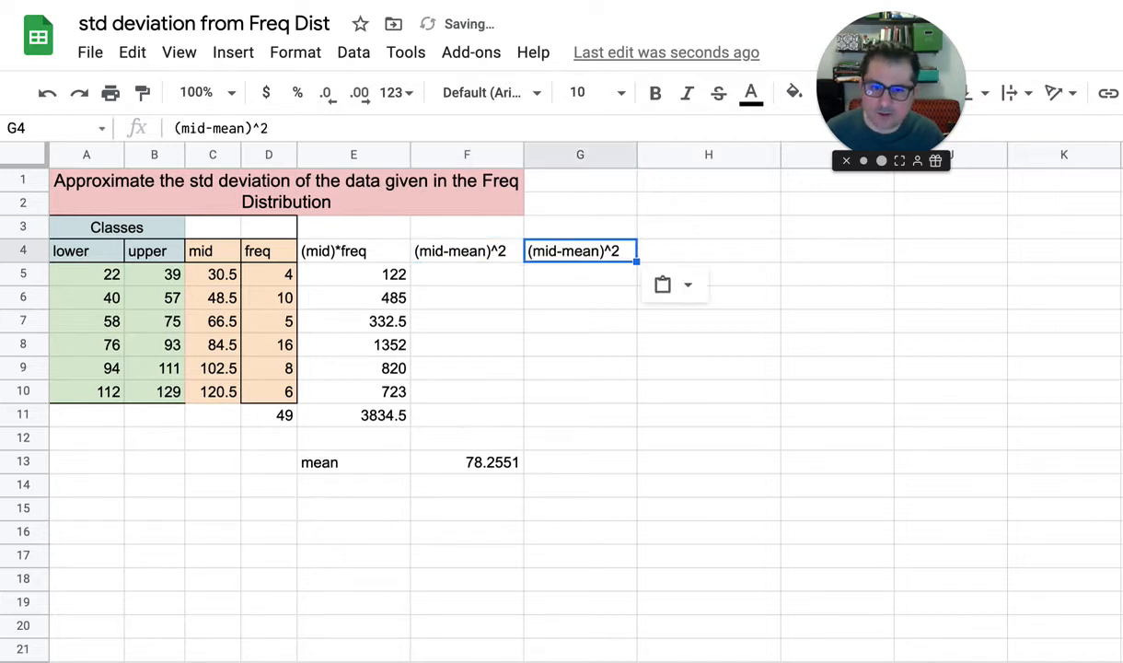
# Shorten the header in F4 to (mid-mean) by removing the exponent
pyautogui.press('Left')
pyautogui.press('Return')
pyautogui.press('BackSpace')
pyautogui.press('BackSpace')
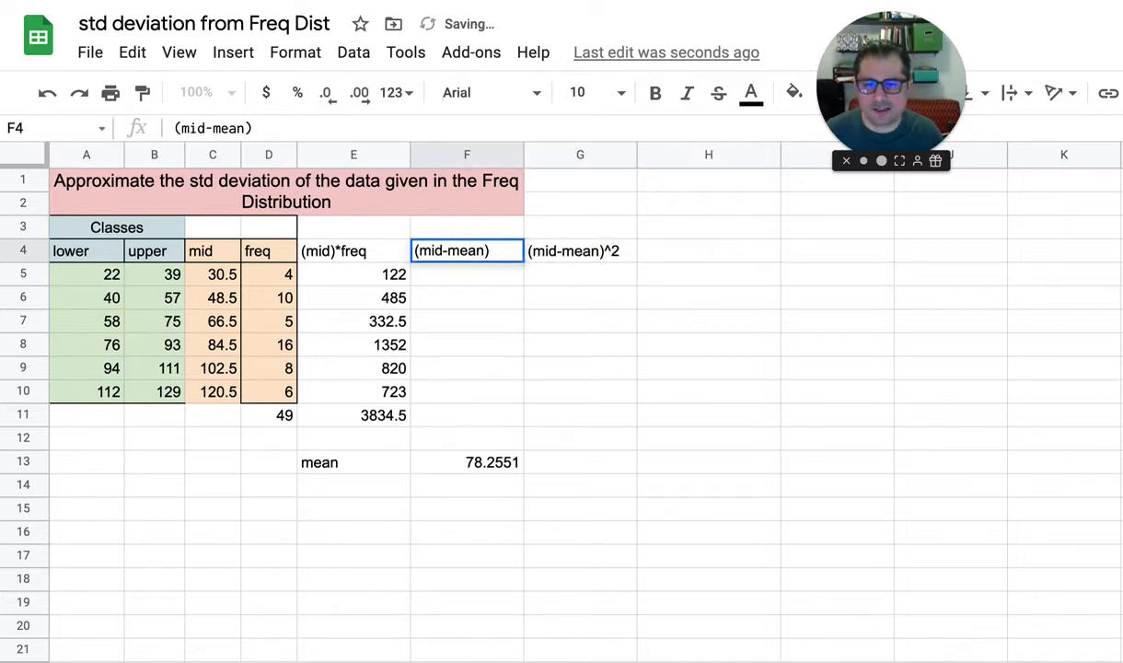
pyautogui.press('Return')
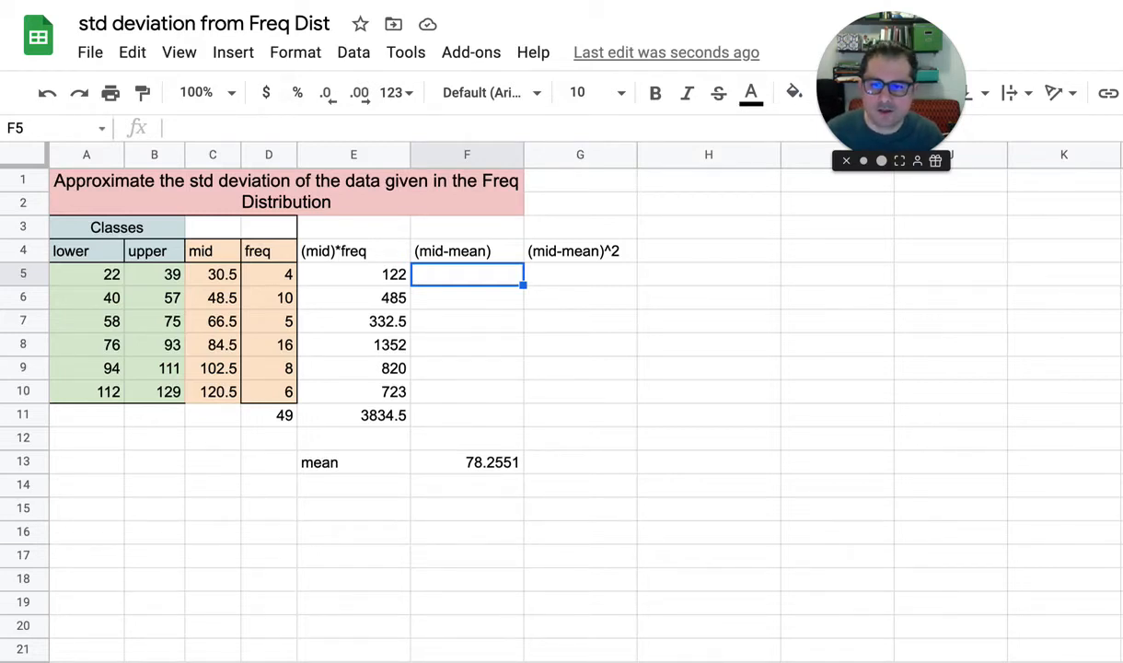
# Enter =C5-F$13 in F5 to subtract the row-locked mean from the first midpoint, and decline the suggested autofill
pyautogui.write('=')
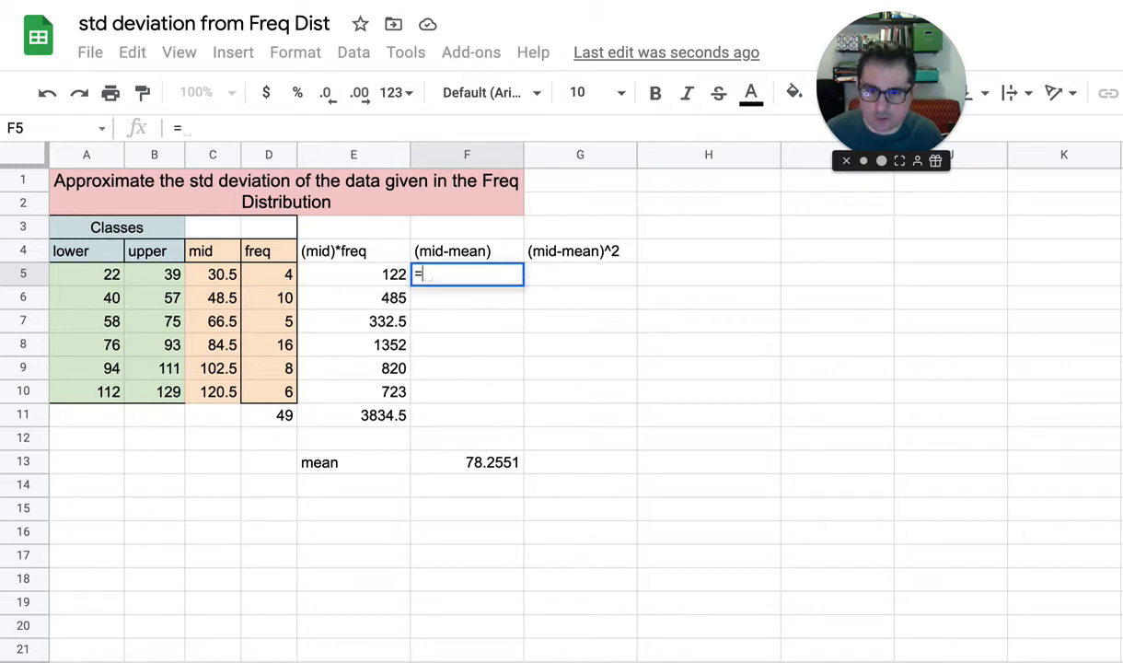
pyautogui.click(214, 274)
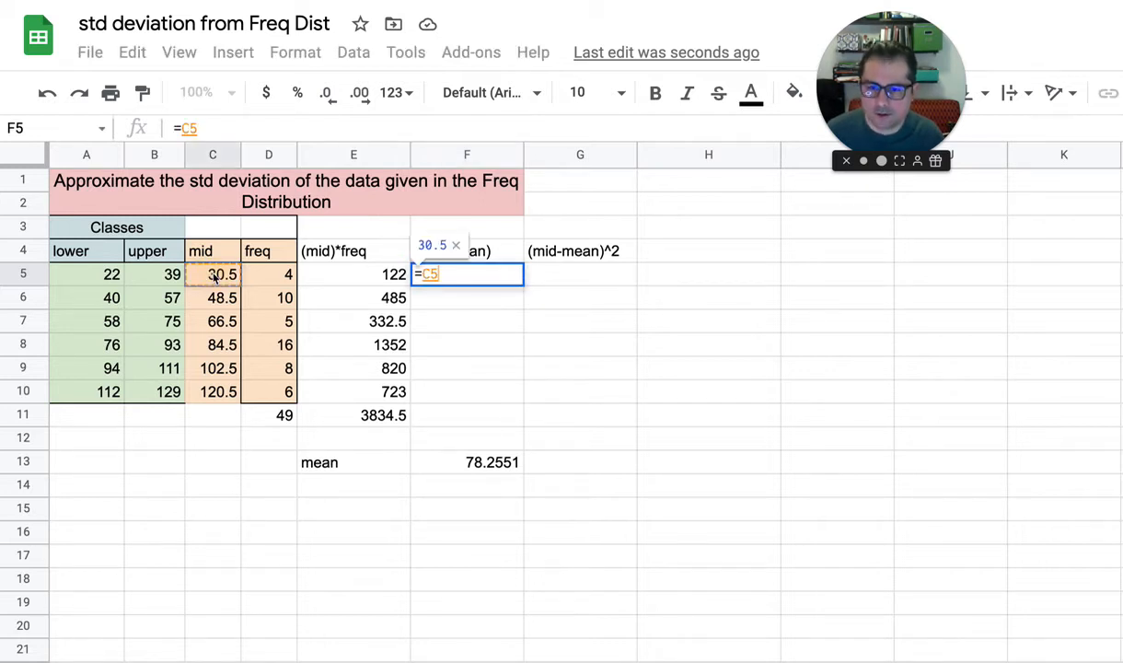
pyautogui.write('-')
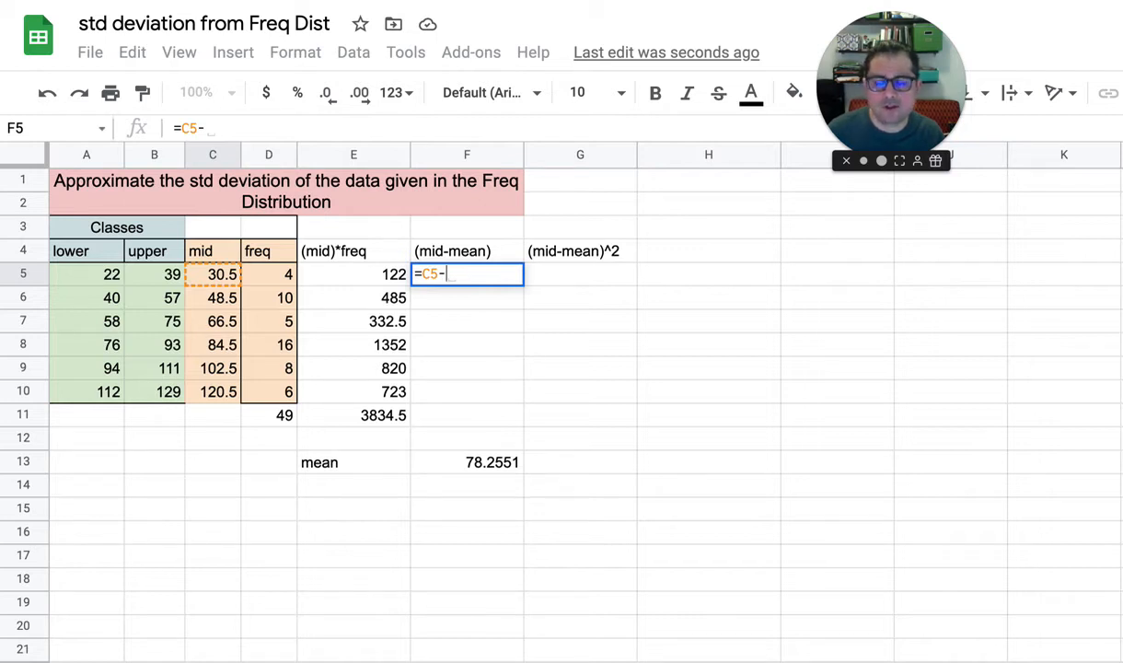
pyautogui.click(477, 467)
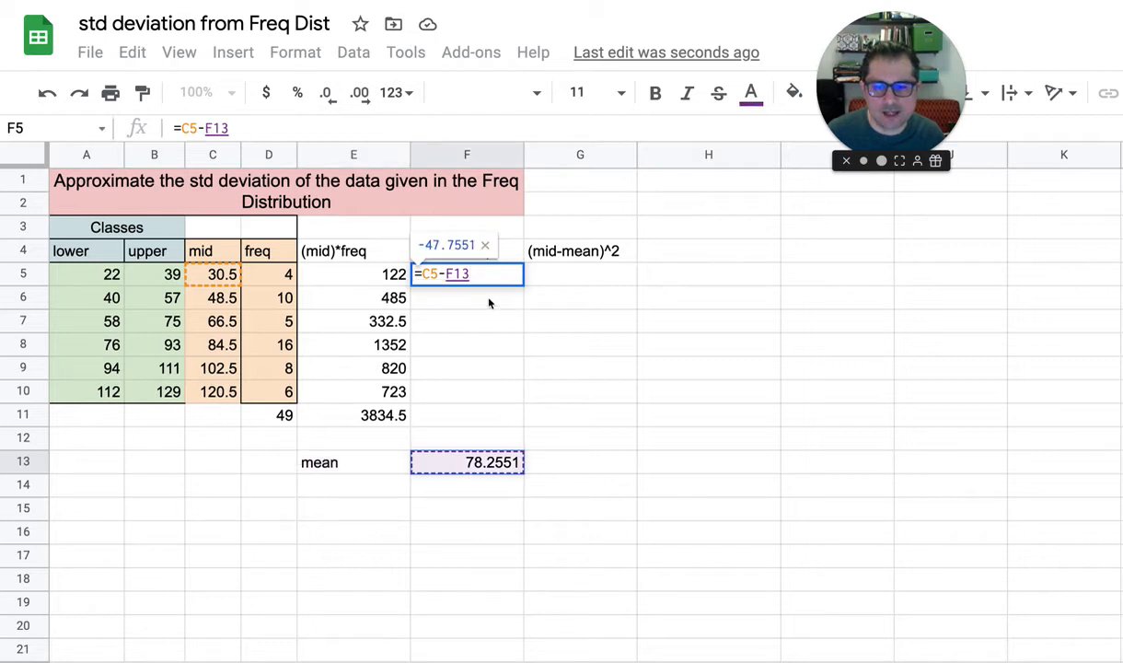
pyautogui.click(470, 273)
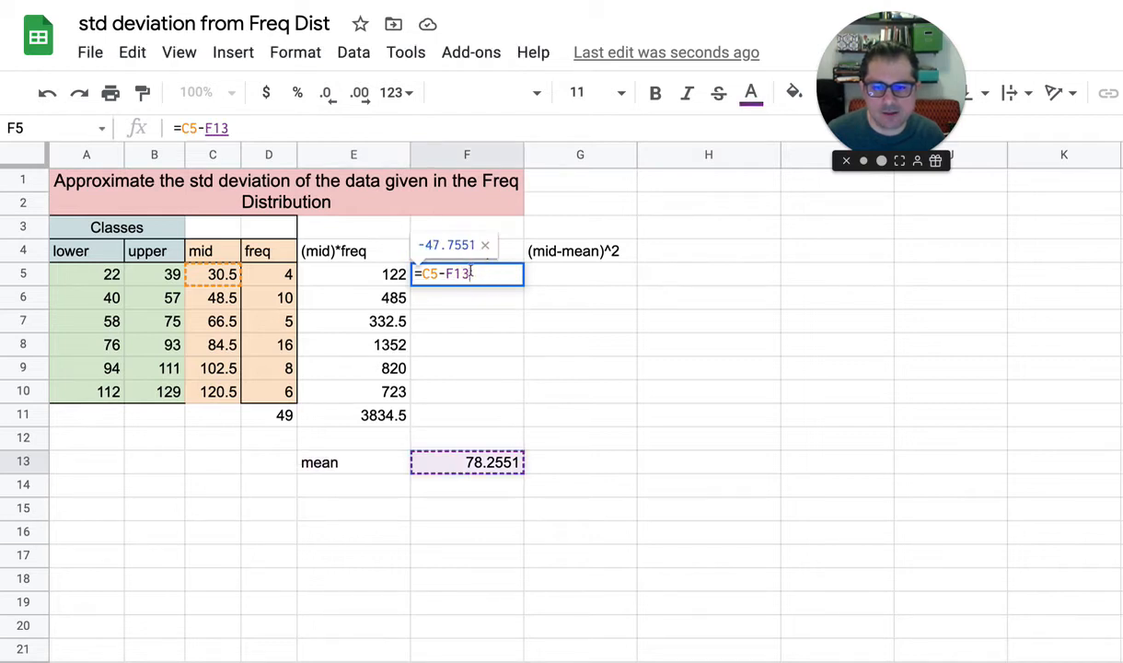
pyautogui.press('Left')
pyautogui.press('Left')
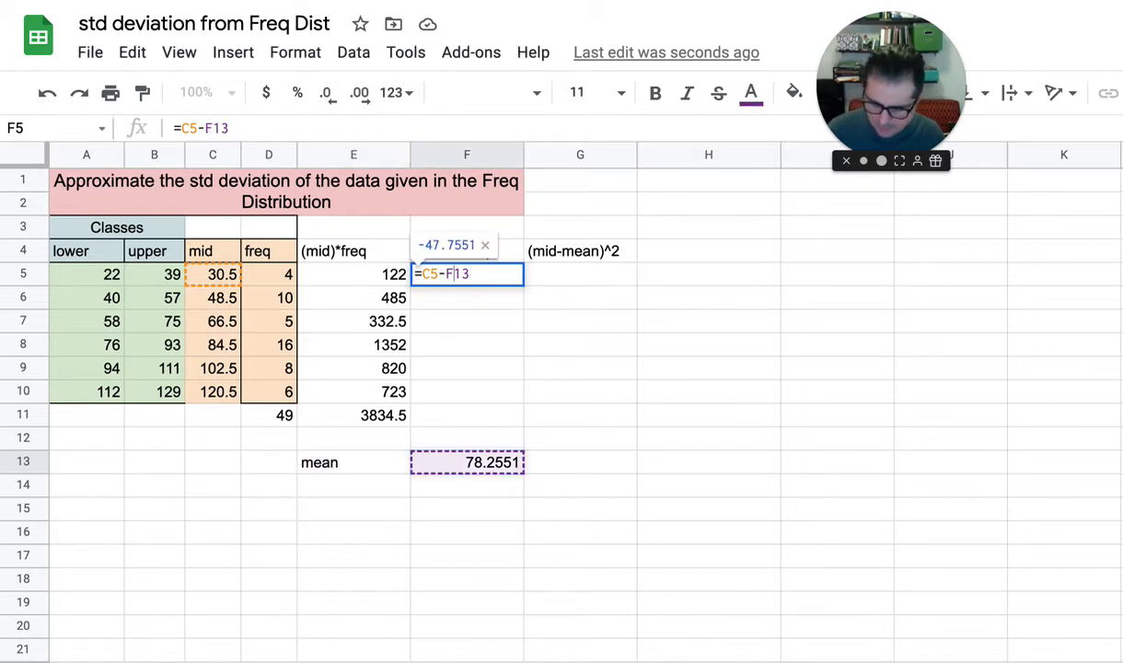
pyautogui.write('$')
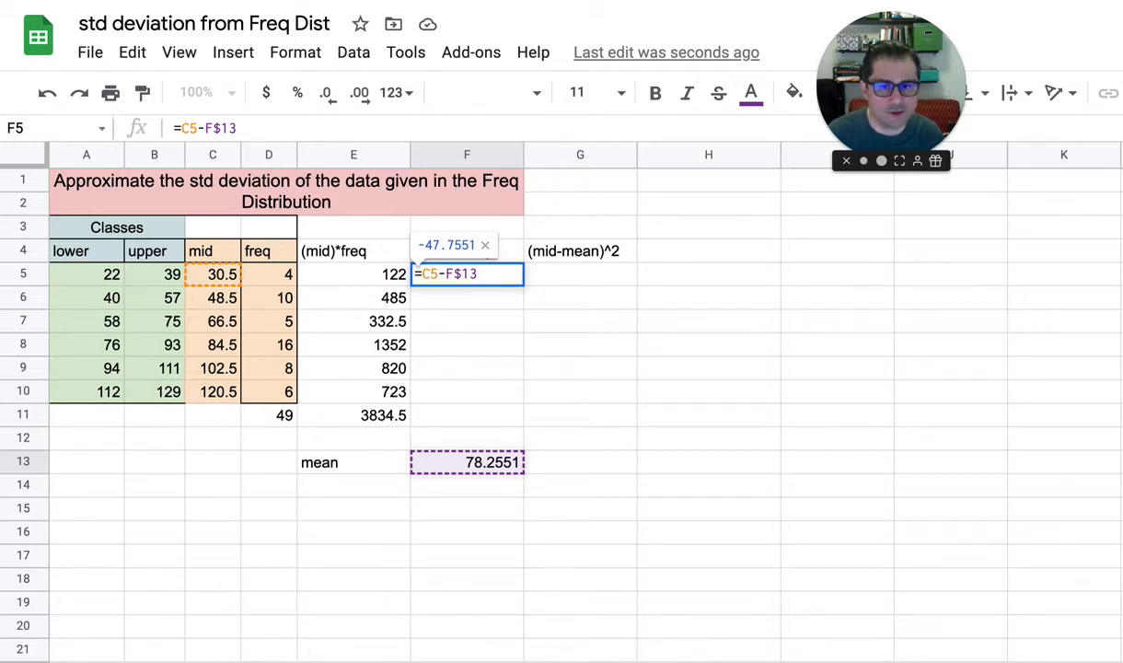
pyautogui.press('Return')
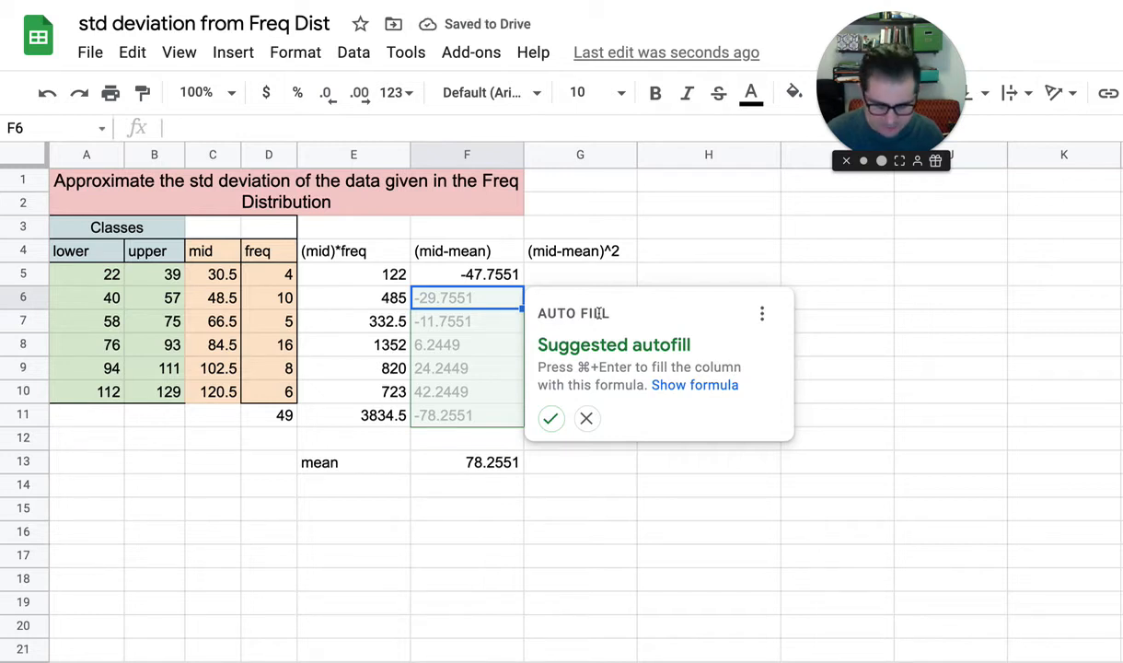
pyautogui.click(587, 419)
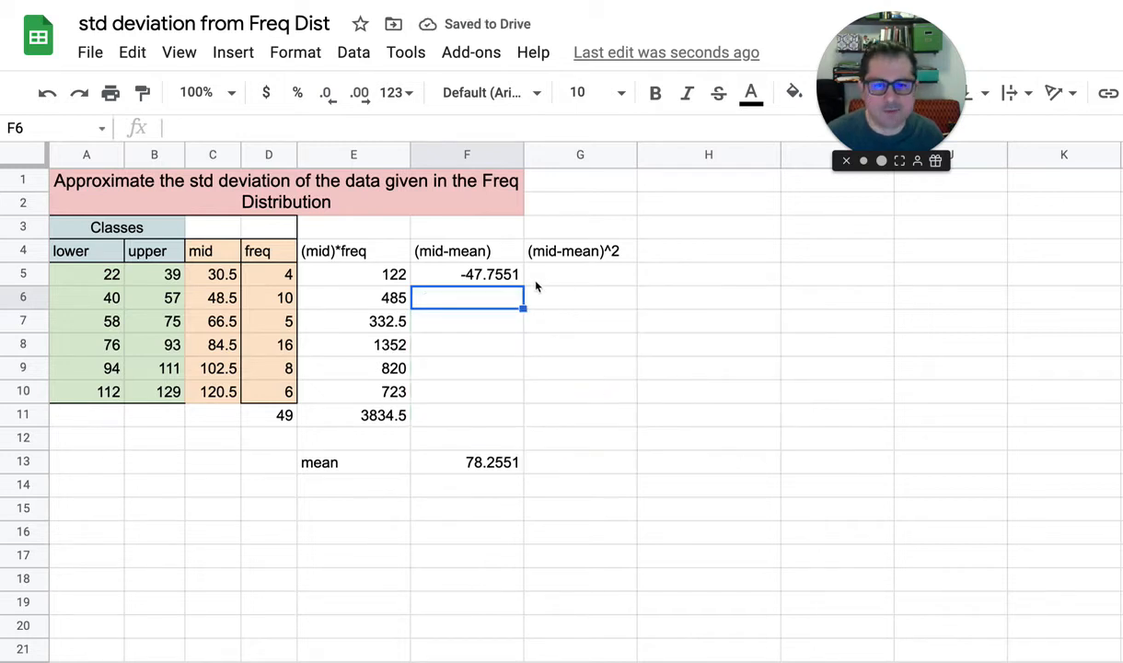
# Copy the deviation formula from F5 into F6:F10 for the remaining classes
pyautogui.click(497, 280)
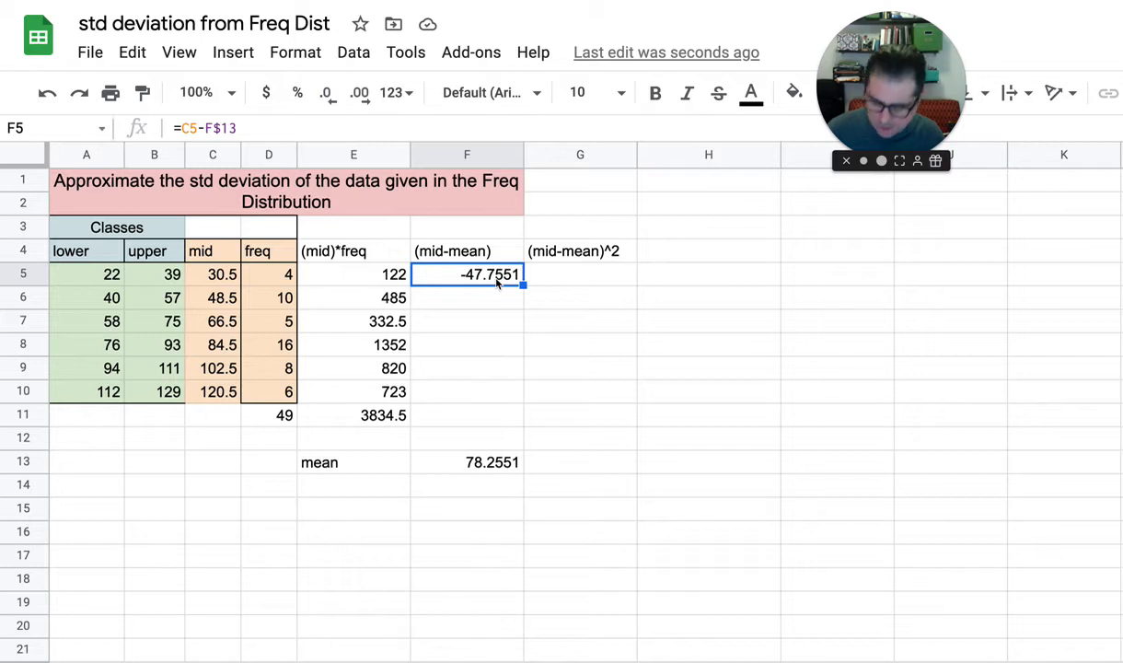
pyautogui.hotkey('ctrl', 'c')
pyautogui.press('Down')
pyautogui.hotkey('shift', 'Down')
pyautogui.hotkey('shift', 'Down')
pyautogui.hotkey('shift', 'Down')
pyautogui.hotkey('shift', 'Down')
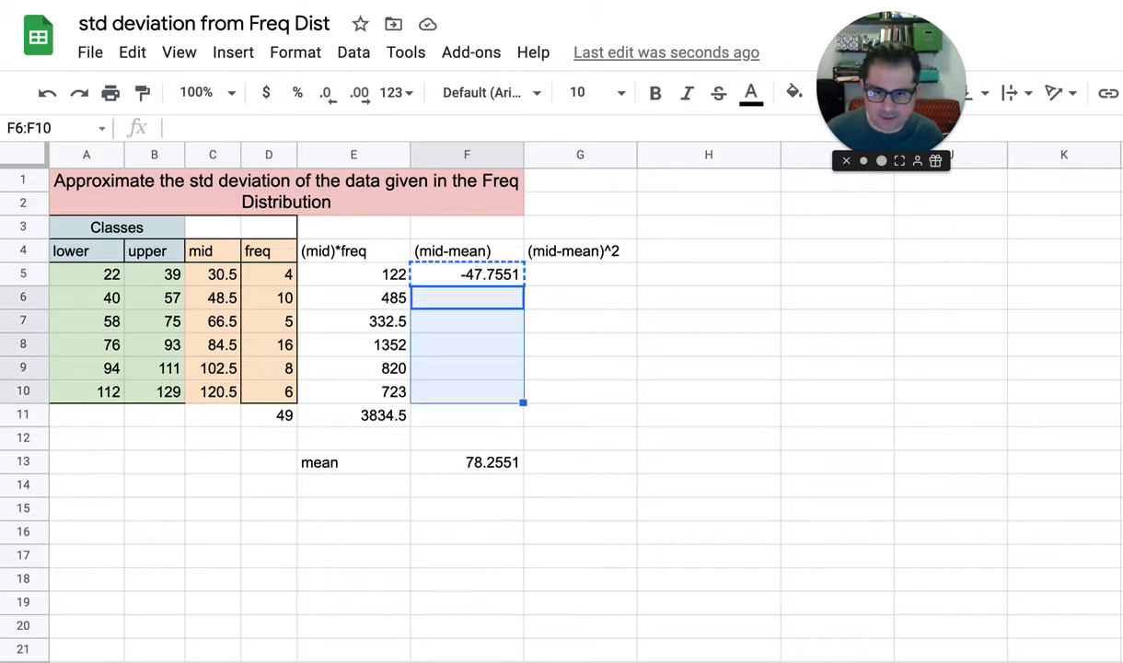
pyautogui.hotkey('ctrl', 'v')
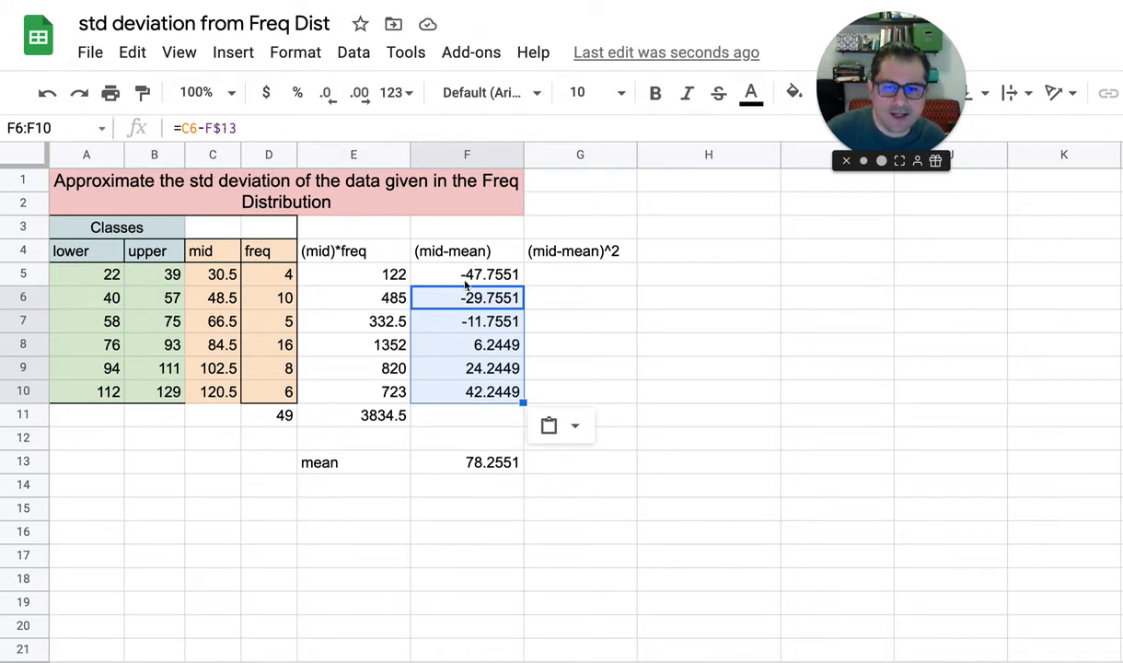
# Examine the formulas and signs of the midpoint deviations in the (mid-mean) column
pyautogui.click(478, 324)
pyautogui.click(495, 369)
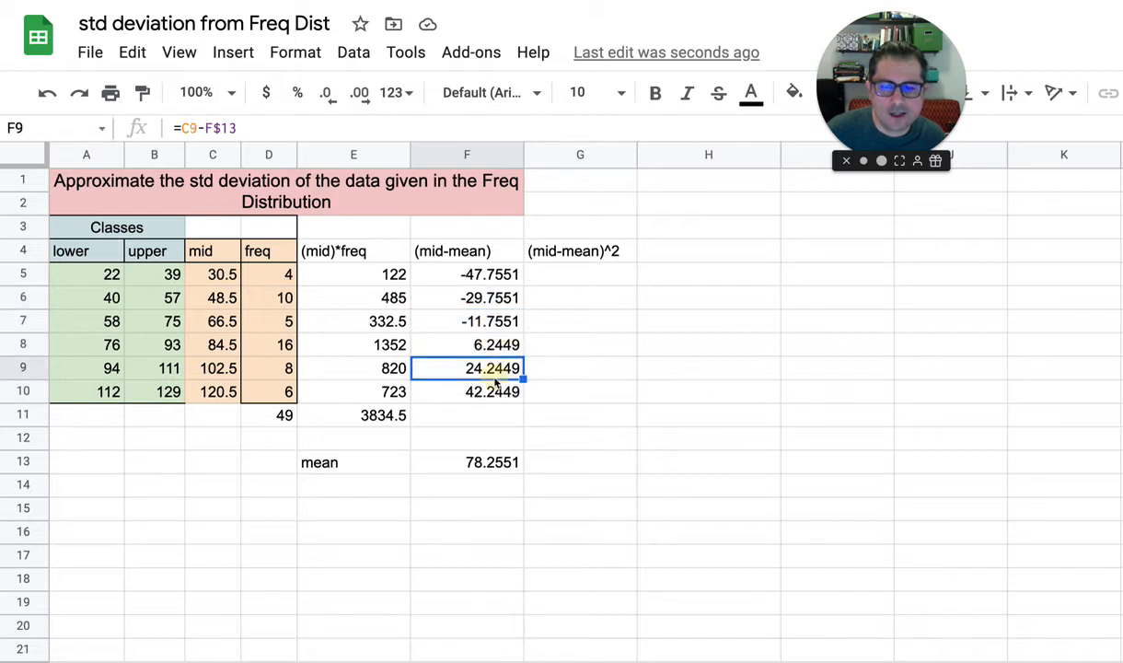
pyautogui.click(472, 279)
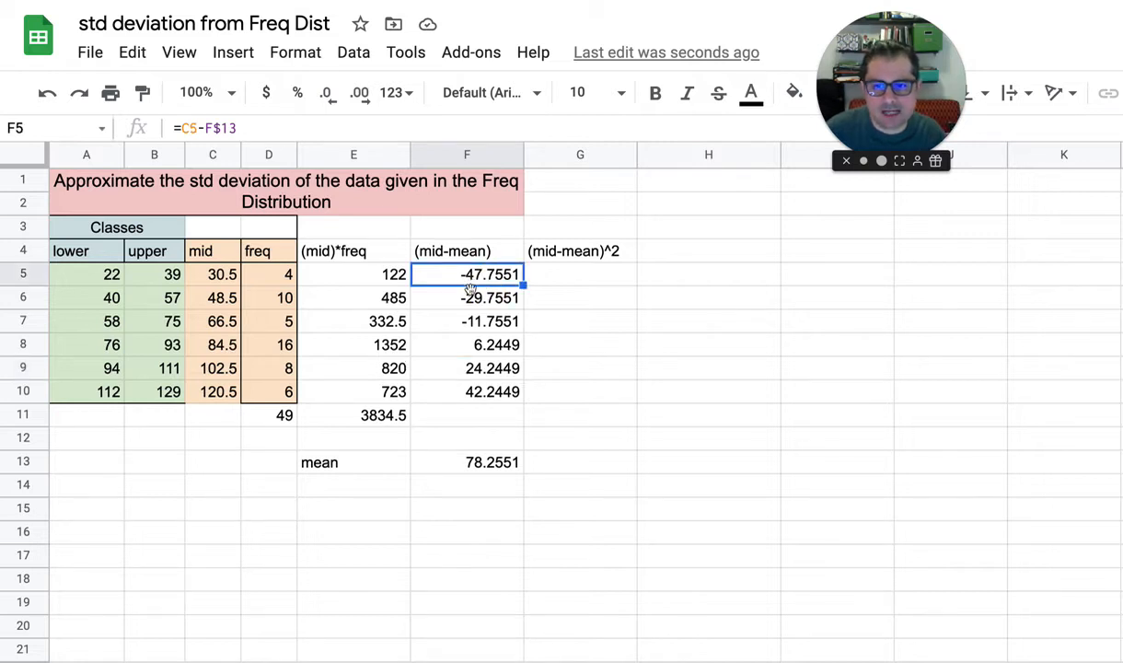
pyautogui.click(468, 301)
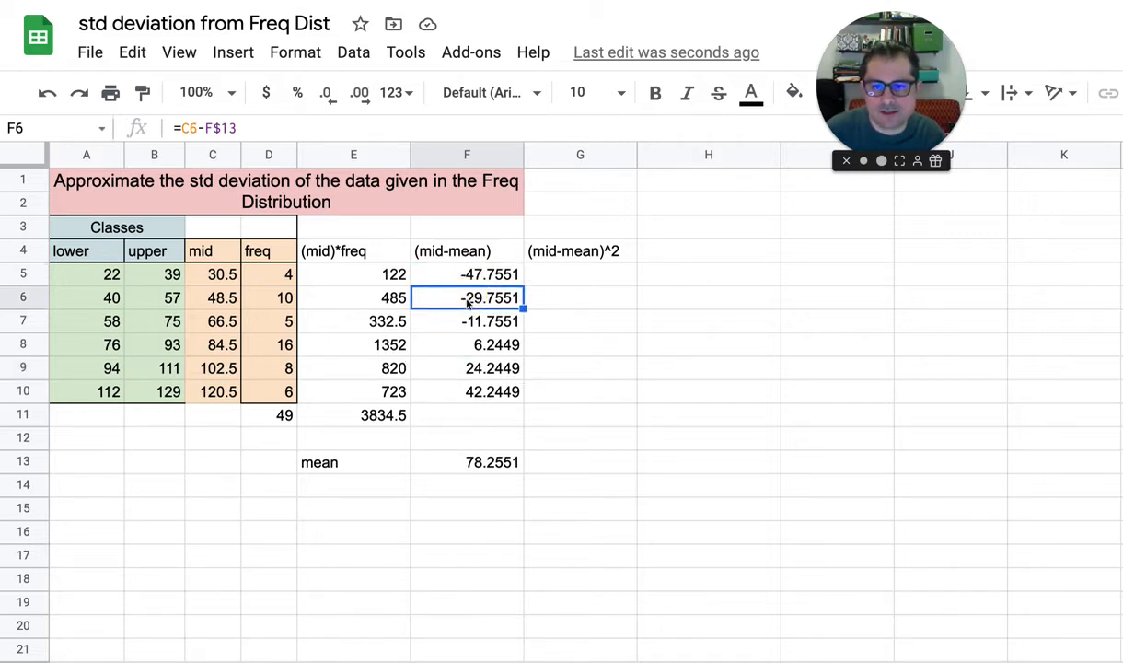
pyautogui.click(450, 322)
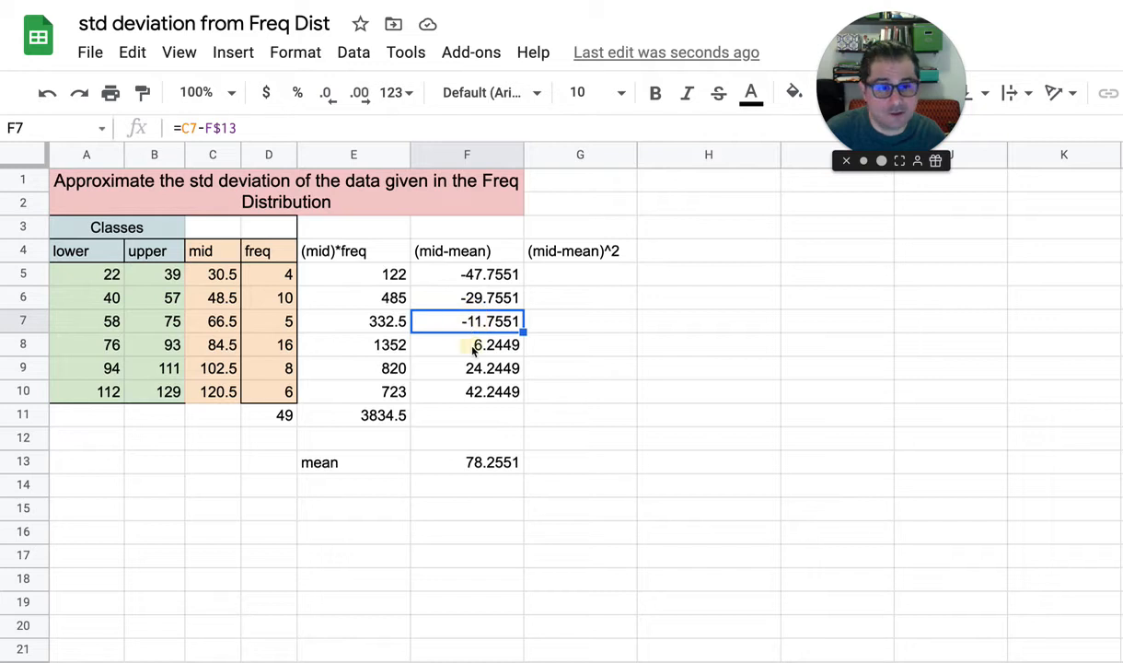
pyautogui.click(475, 345)
pyautogui.click(473, 273)
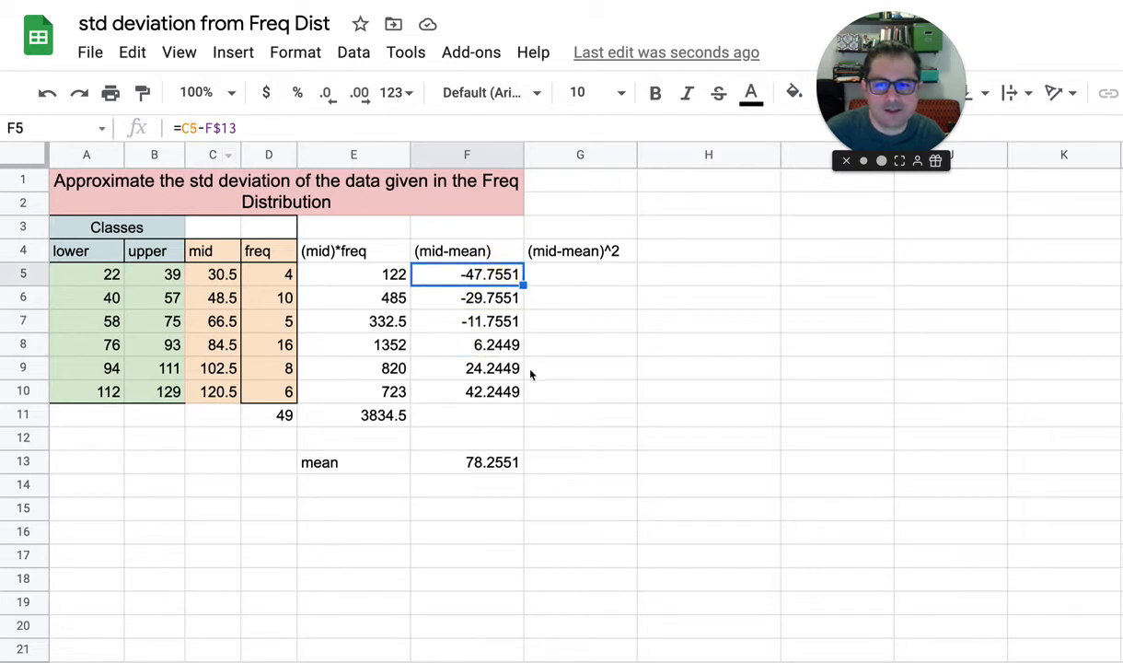
pyautogui.click(471, 291)
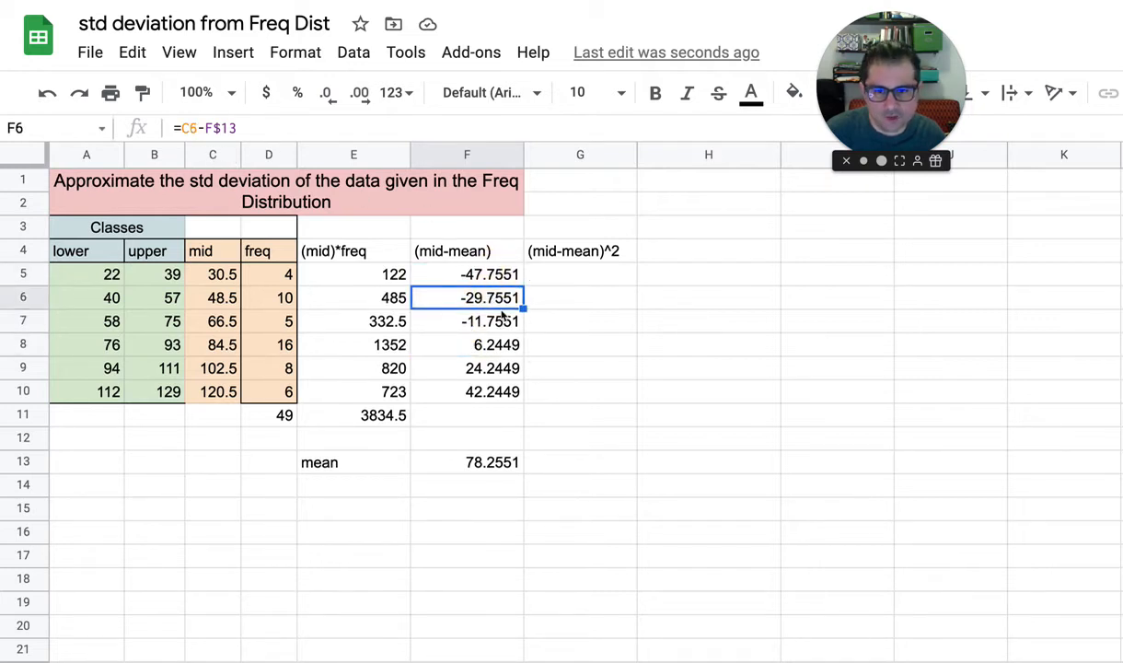
pyautogui.click(476, 317)
pyautogui.click(488, 346)
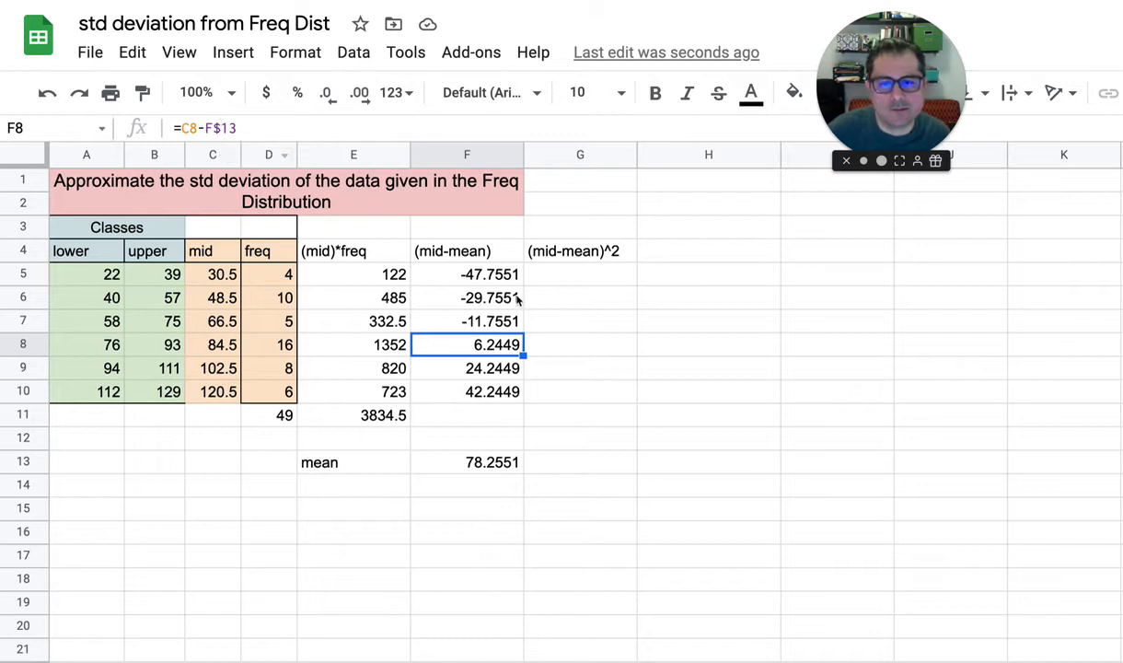
pyautogui.click(488, 275)
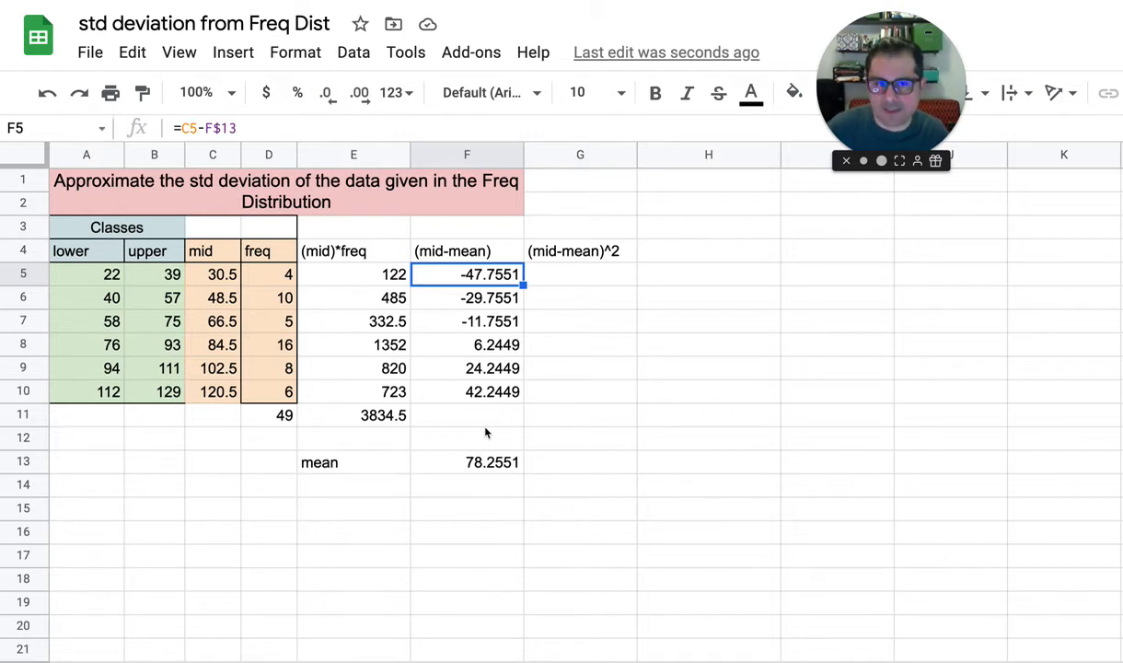
# Test the recalculation by setting the first class's frequency in D5 to 5, and set it back to 4
pyautogui.click(273, 278)
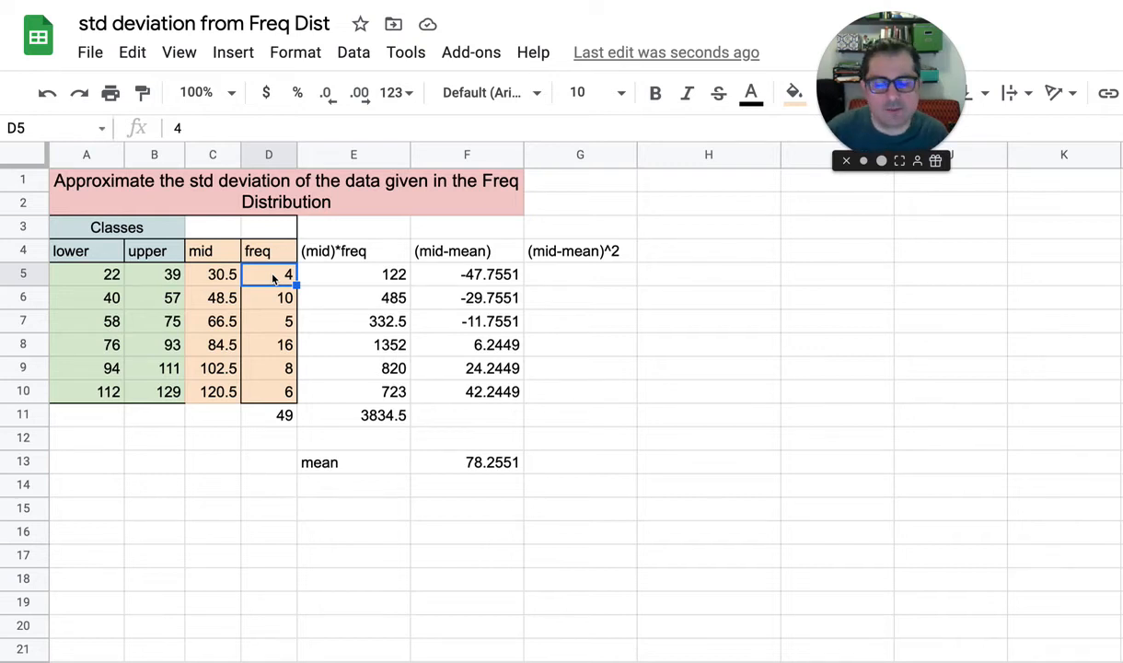
pyautogui.write('5')
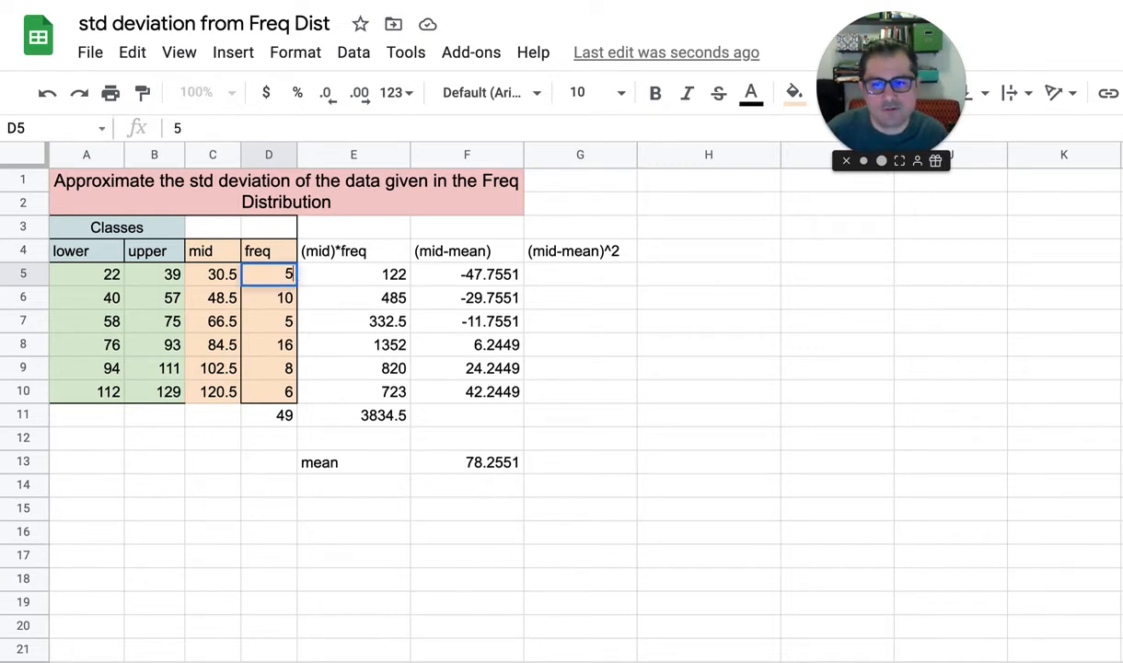
pyautogui.press('Return')
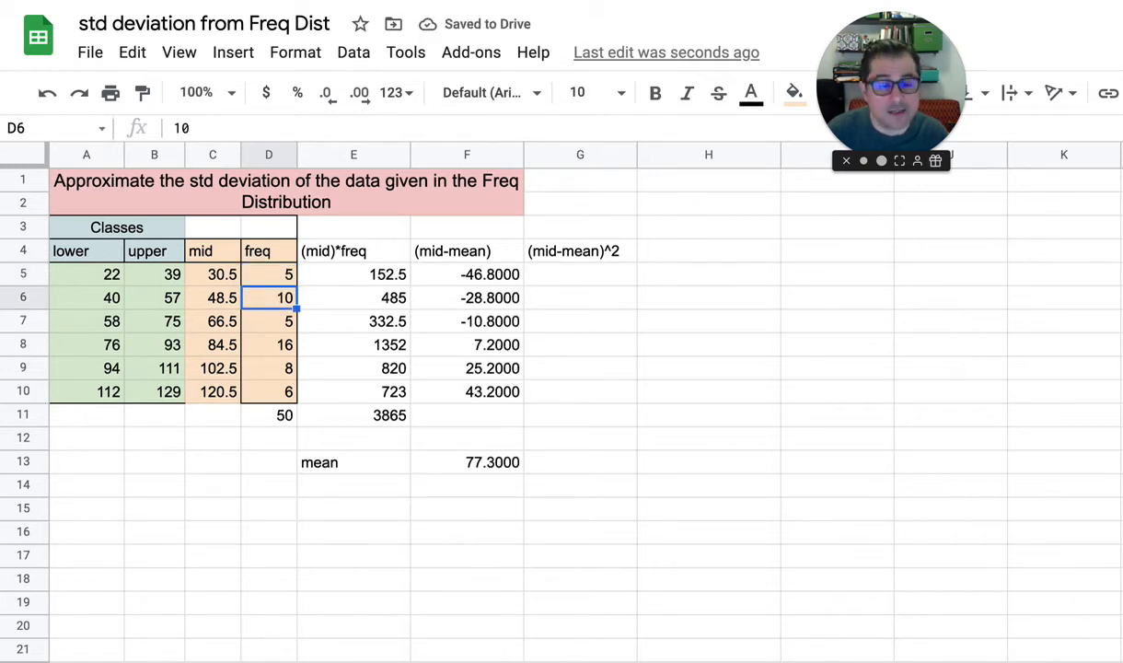
pyautogui.press('Up')
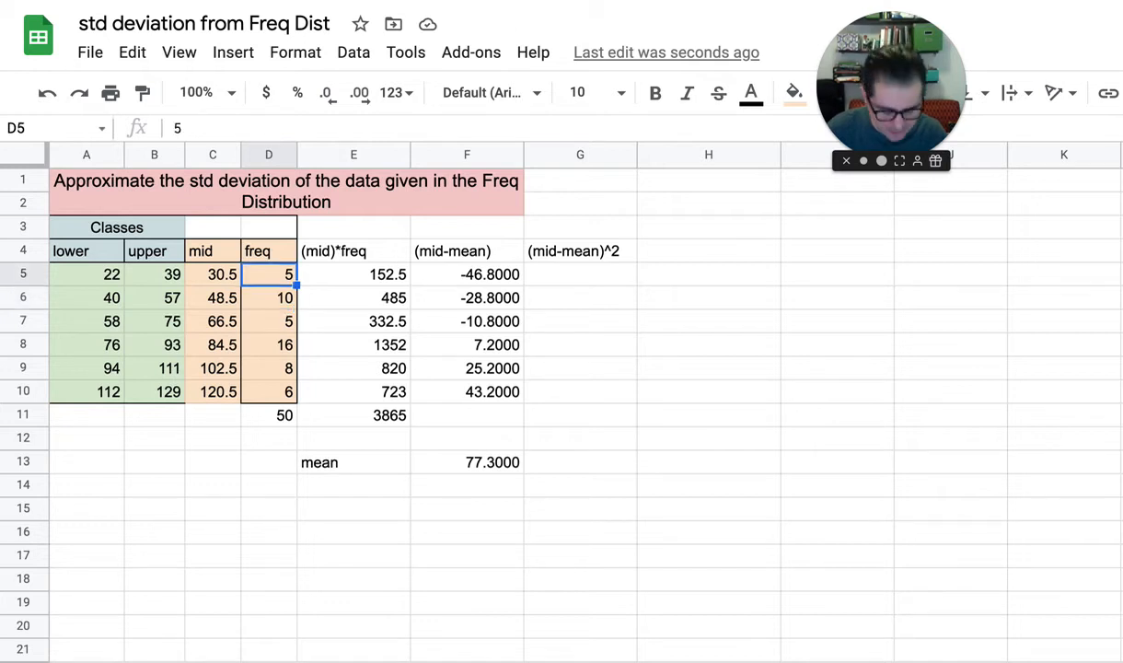
pyautogui.write('4')
pyautogui.press('Return')
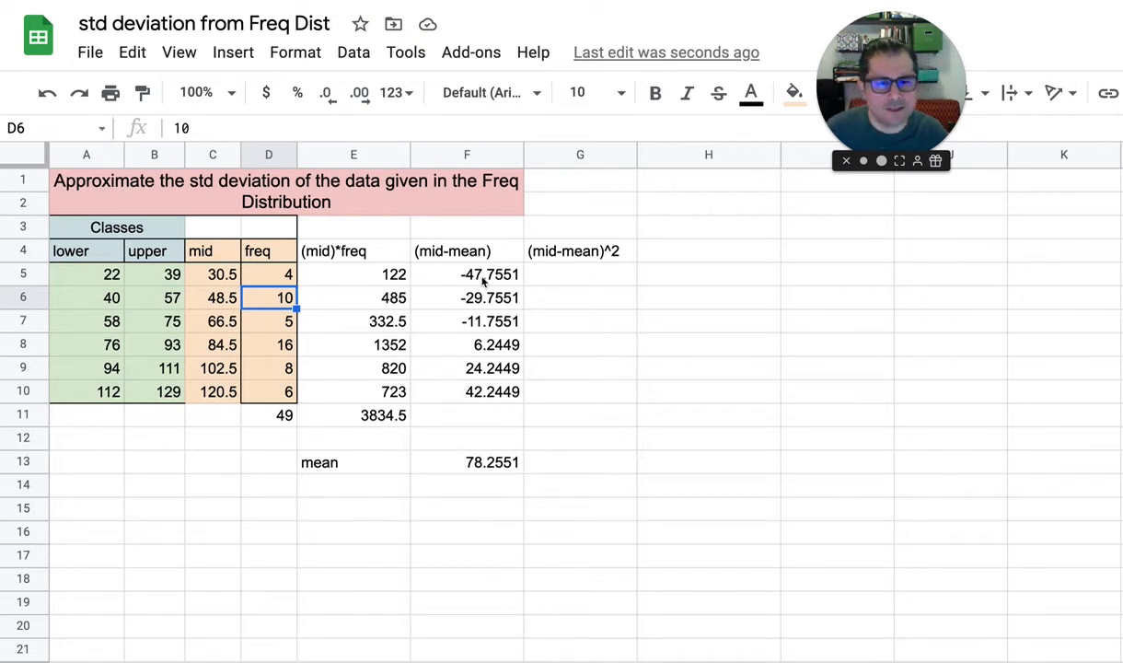
# Enter =F5^2 in G5 to square the first class's deviation, and accept the suggested autofill for the rows below
pyautogui.click(565, 279)
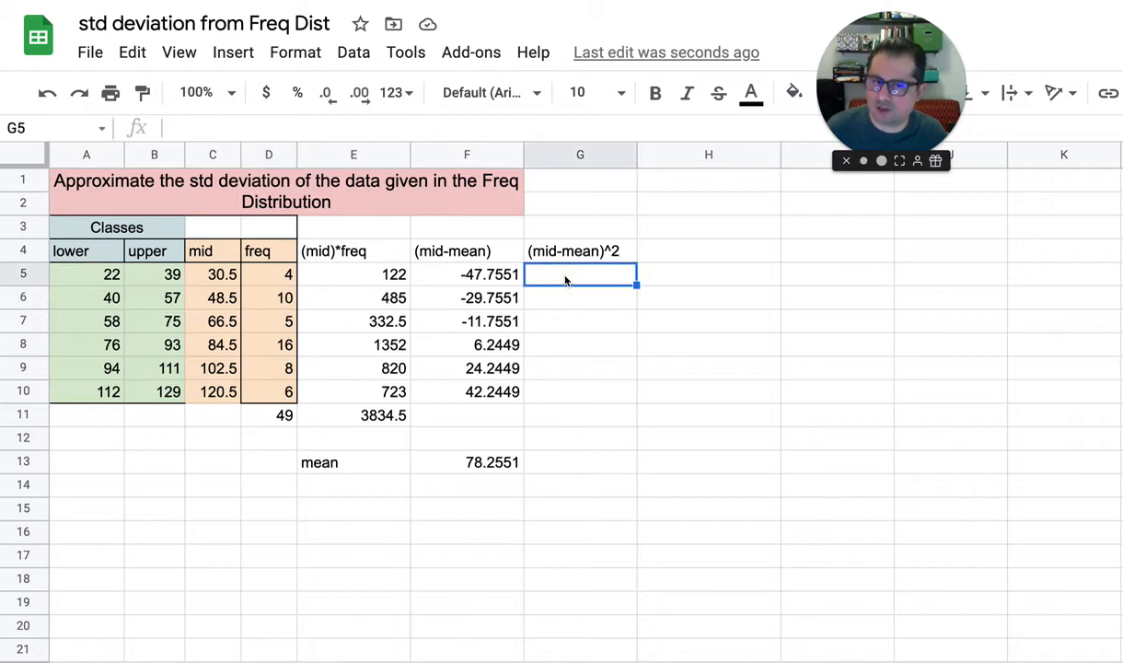
pyautogui.press('Left')
pyautogui.hotkey('ctrl', 'c')
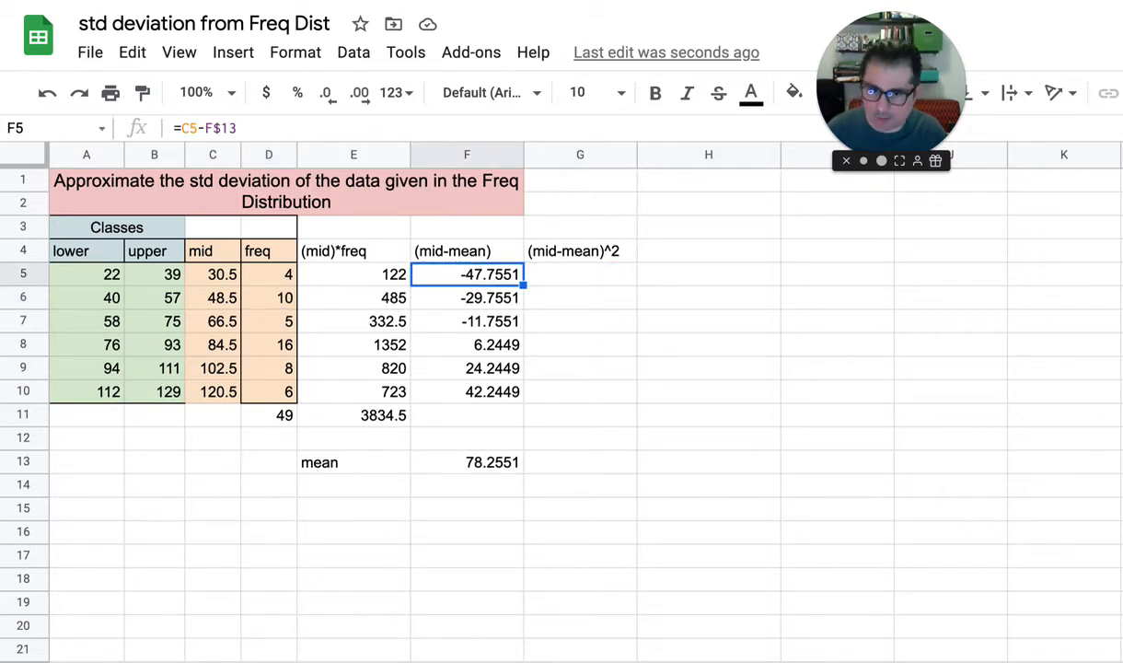
pyautogui.press('Right')
pyautogui.write('=')
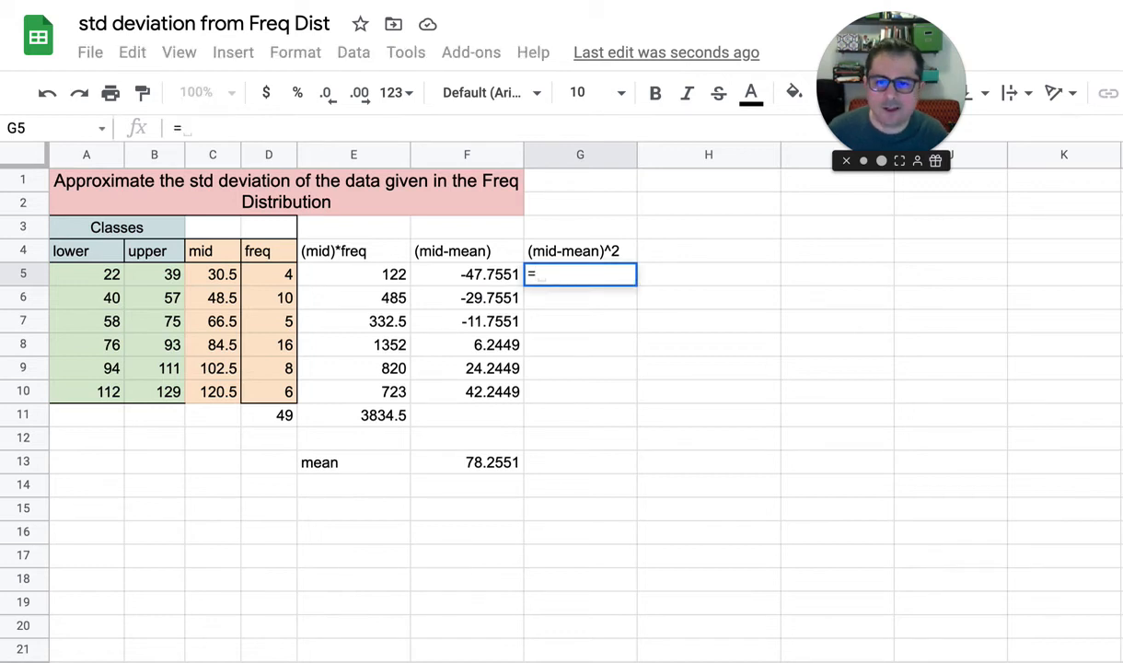
pyautogui.click(486, 278)
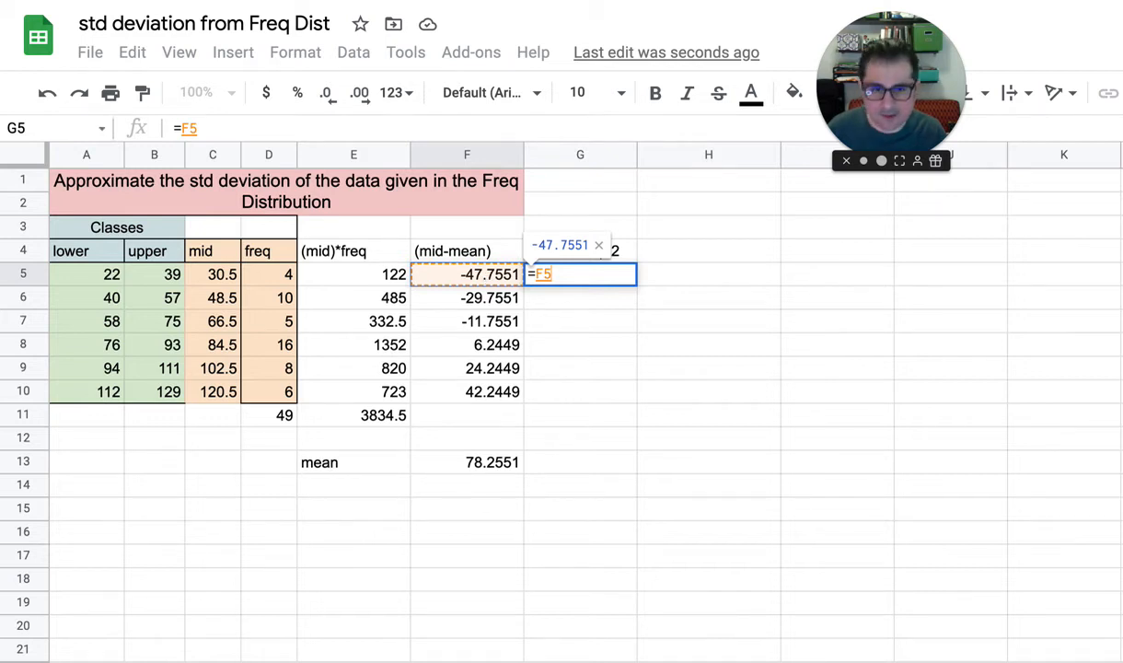
pyautogui.write('^')
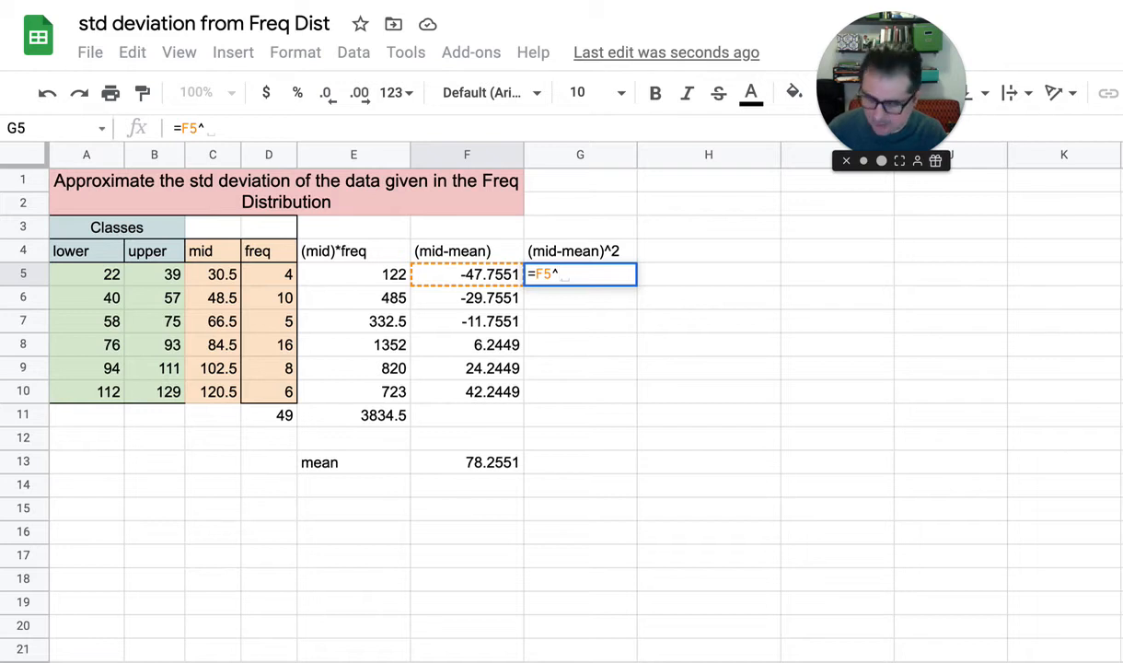
pyautogui.write('2')
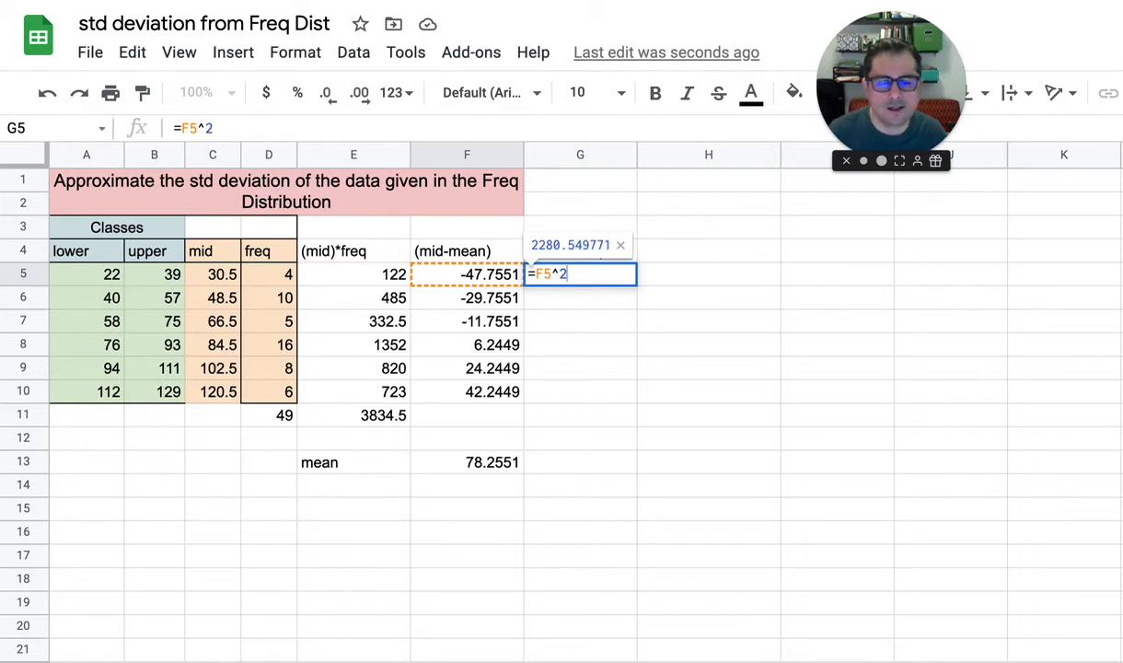
pyautogui.press('Return')
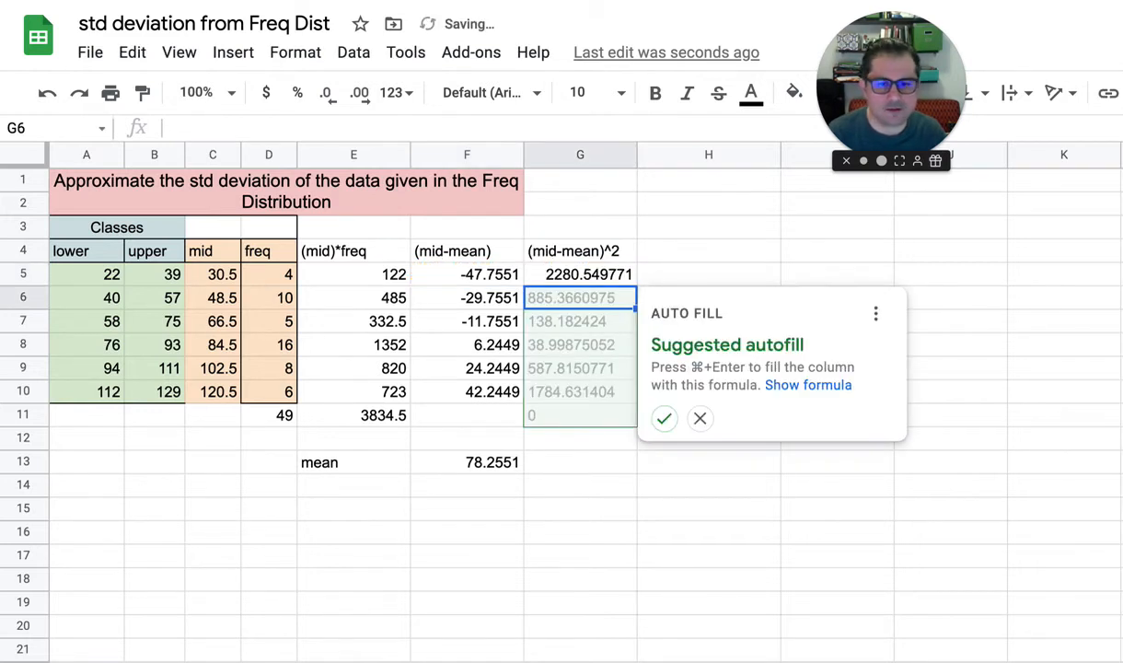
pyautogui.click(663, 418)
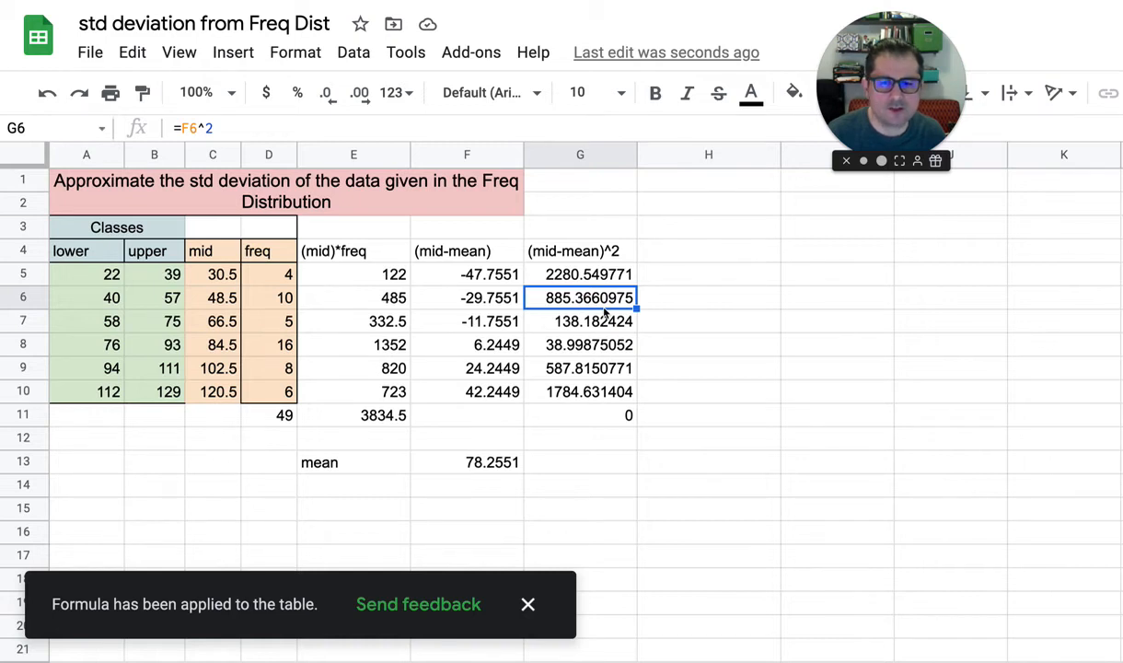
# Check the filled squared-deviation formulas down column G and clear the extra one in the totals row, G11
pyautogui.click(605, 315)
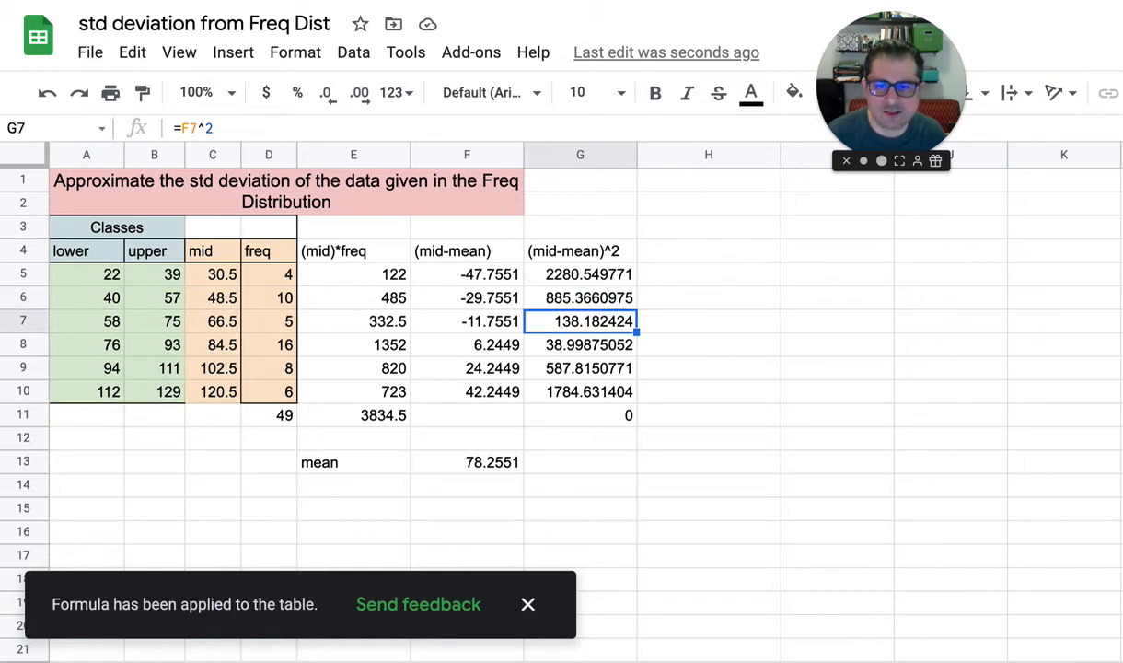
pyautogui.press('Down')
pyautogui.press('Down')
pyautogui.press('Down')
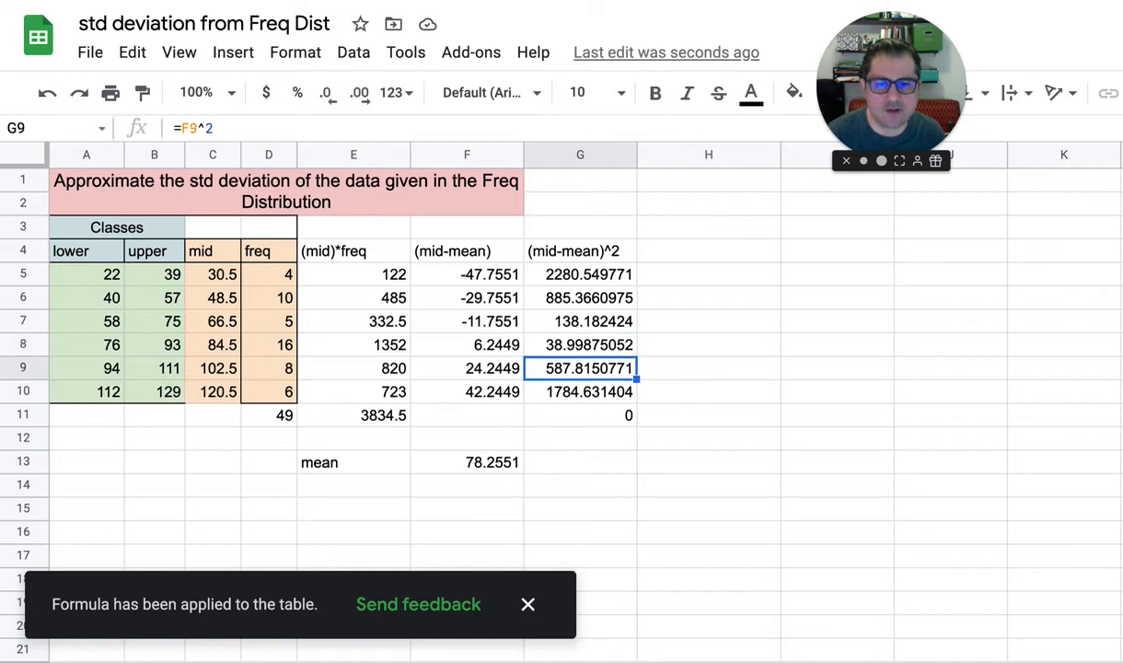
pyautogui.press('Down')
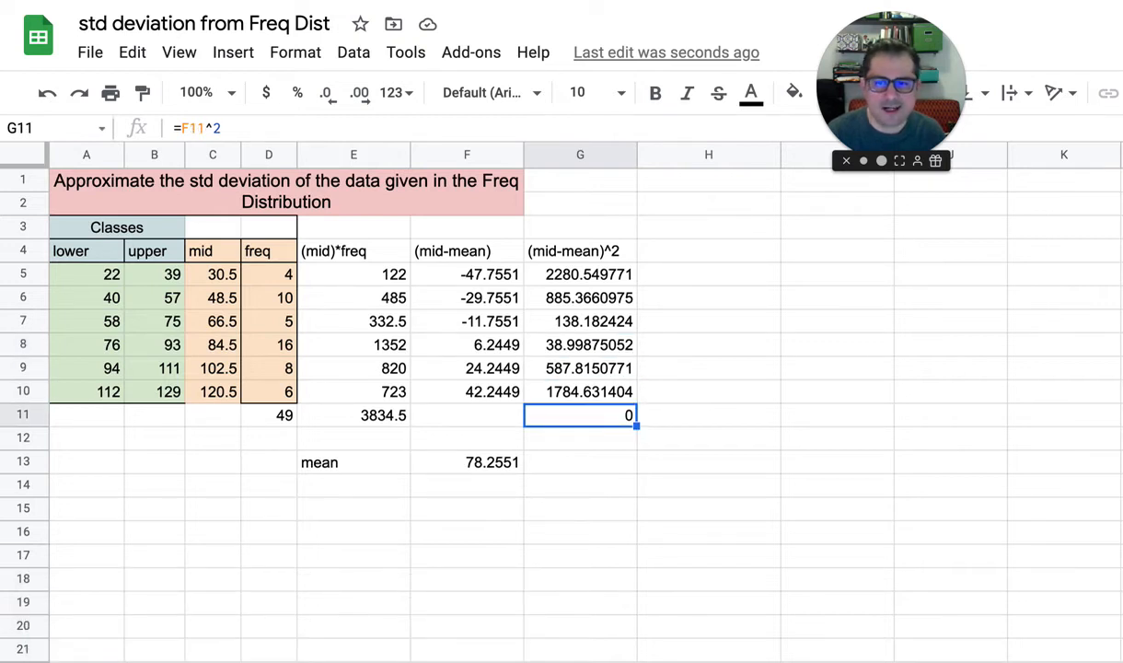
pyautogui.press('Delete')
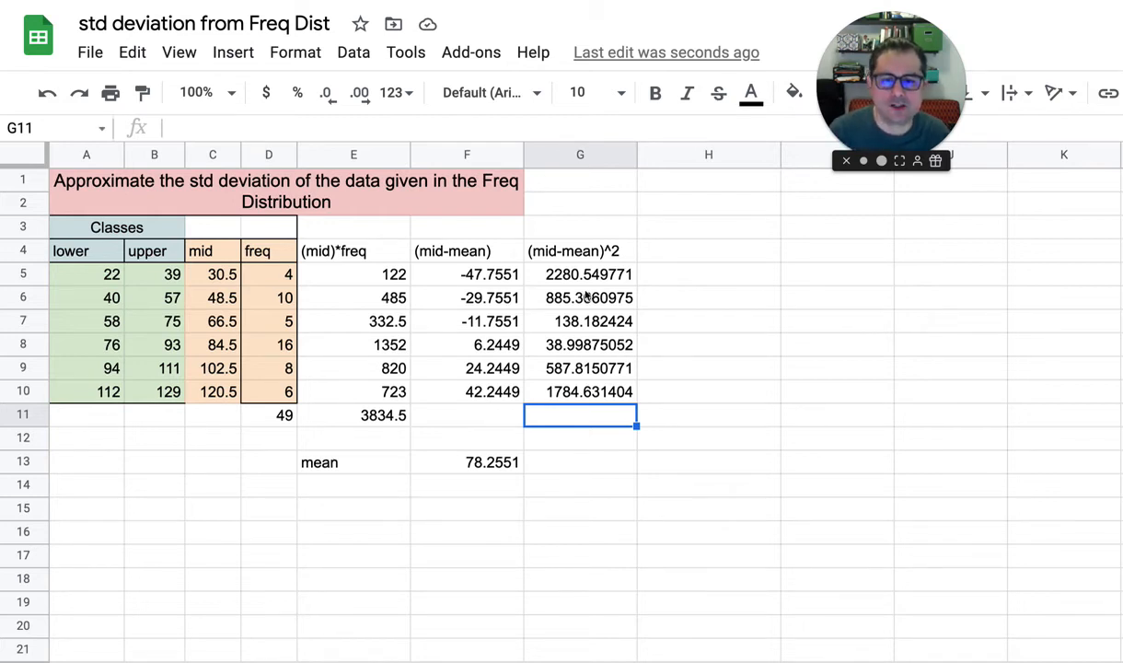
# Examine how the frequencies and midpoints of the first two classes relate to their squared deviations
pyautogui.click(545, 273)
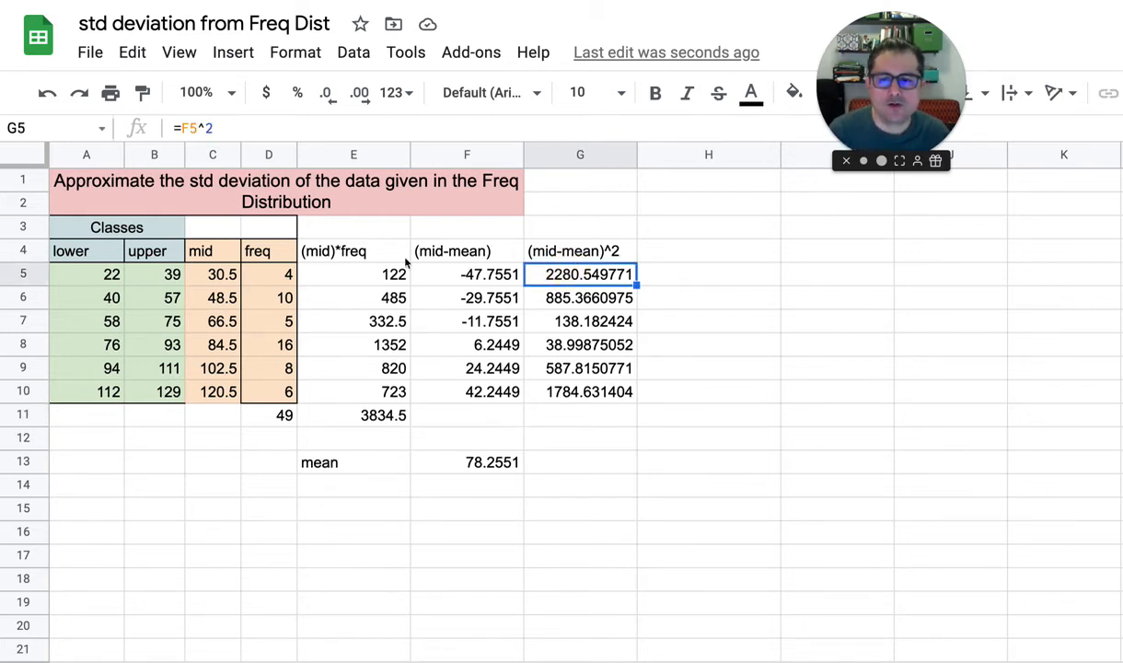
pyautogui.click(272, 277)
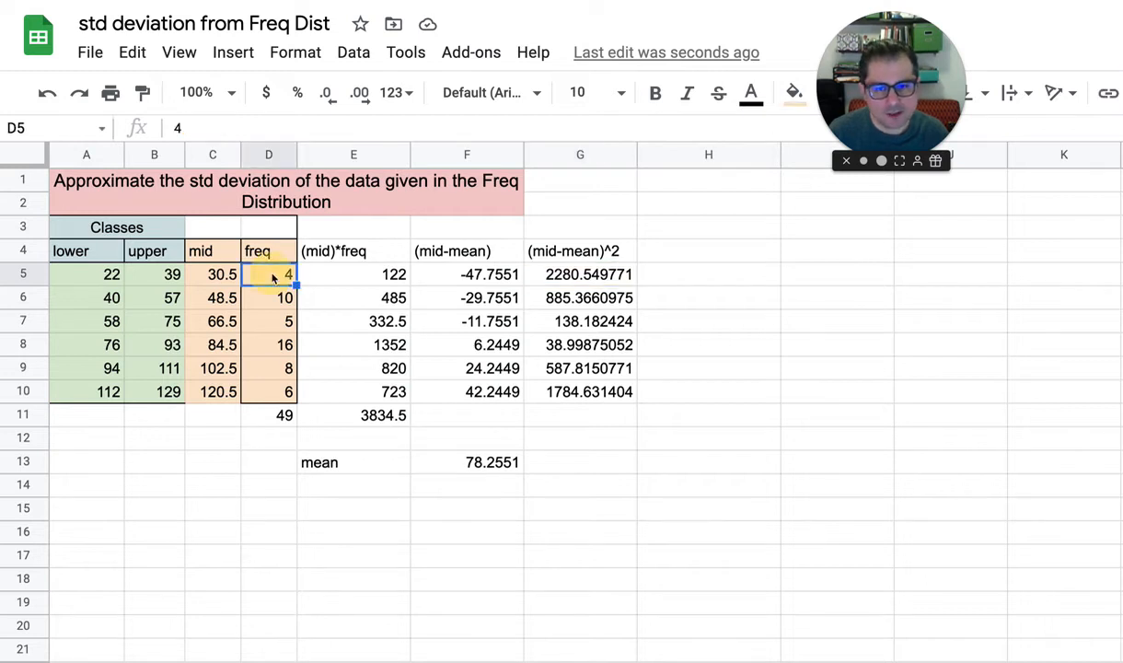
pyautogui.click(209, 269)
pyautogui.click(572, 274)
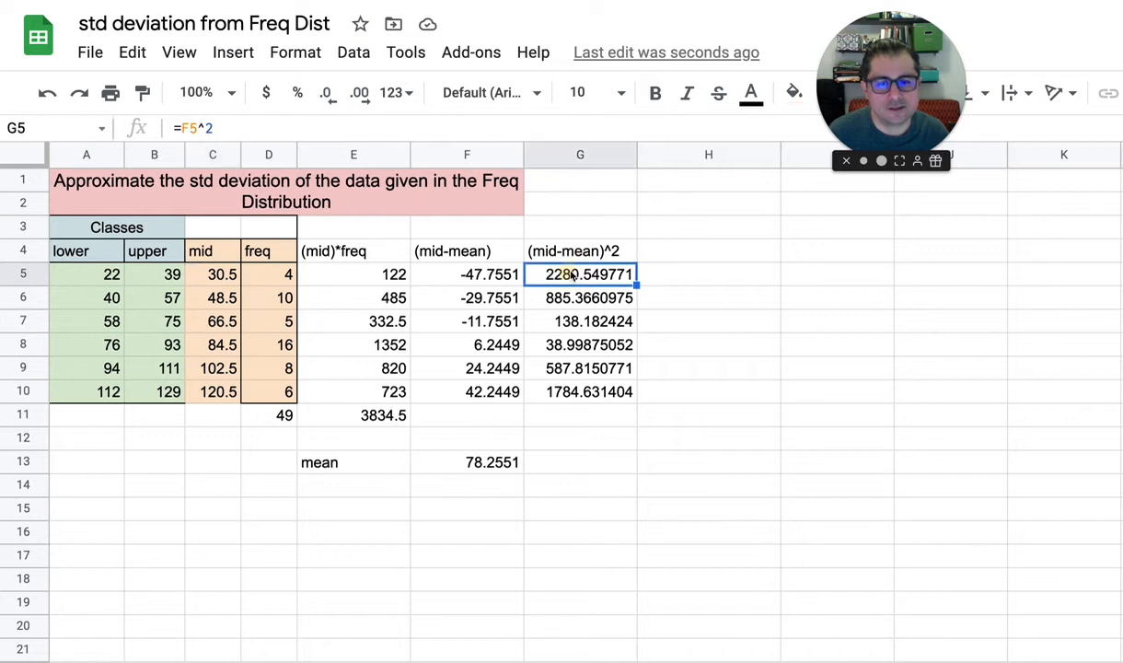
pyautogui.click(279, 278)
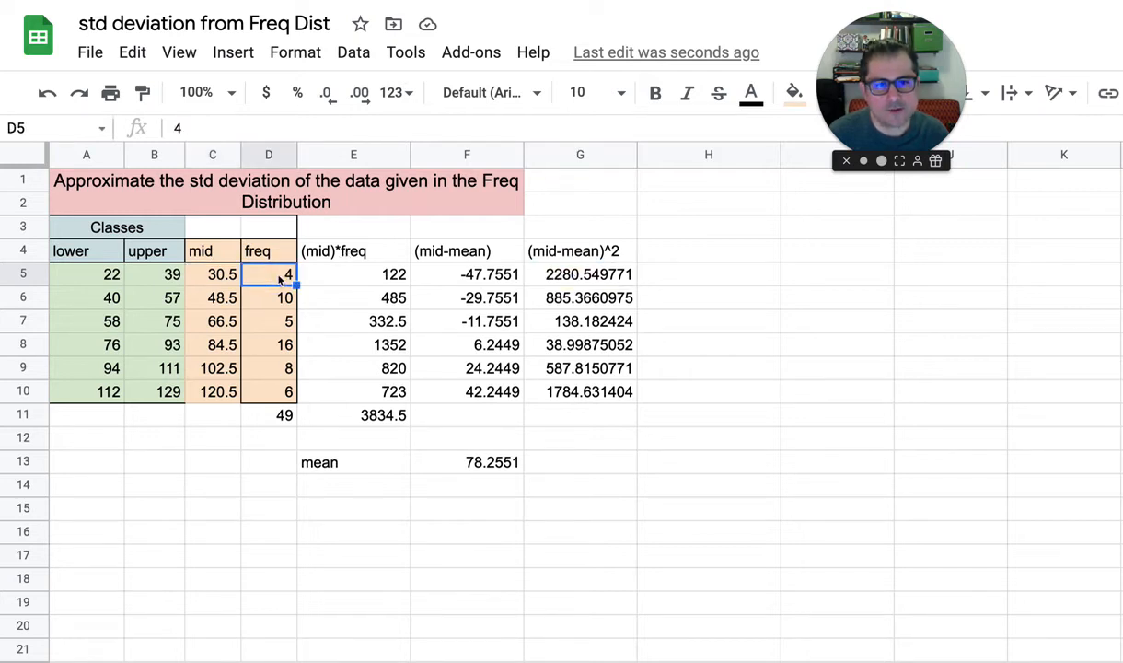
pyautogui.click(276, 295)
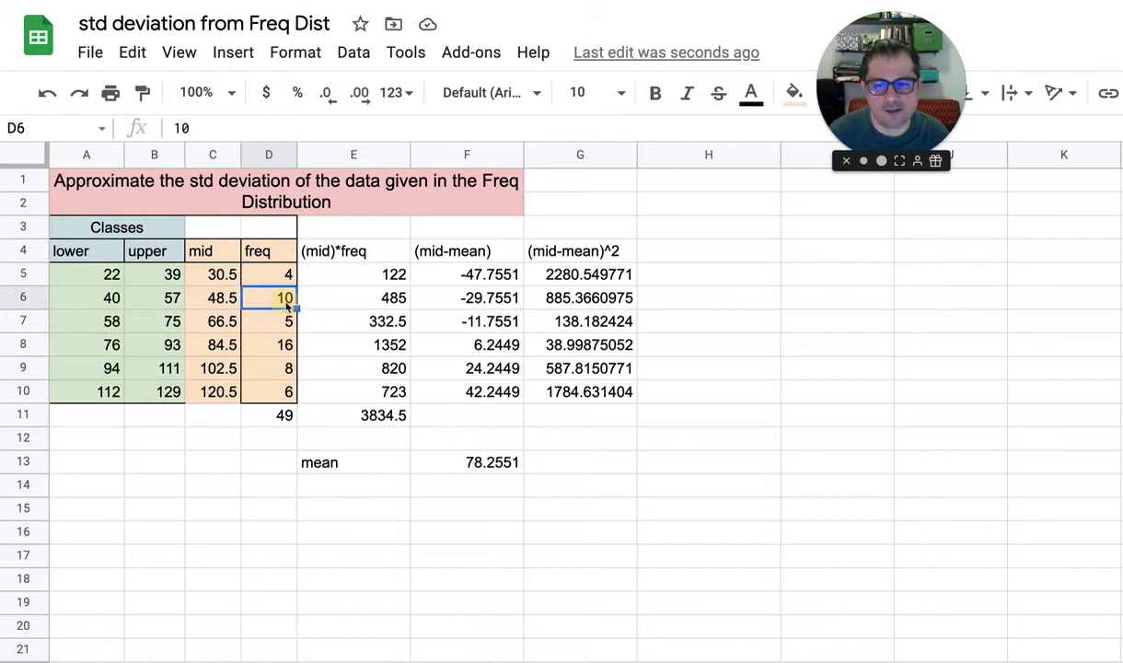
pyautogui.click(216, 294)
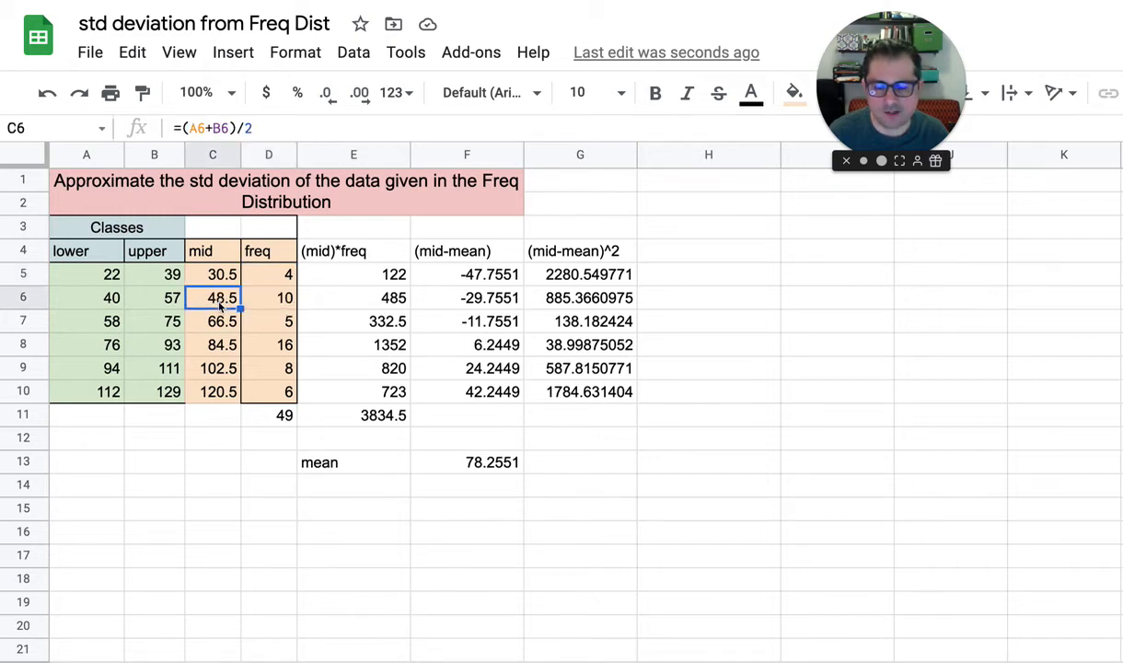
pyautogui.click(582, 299)
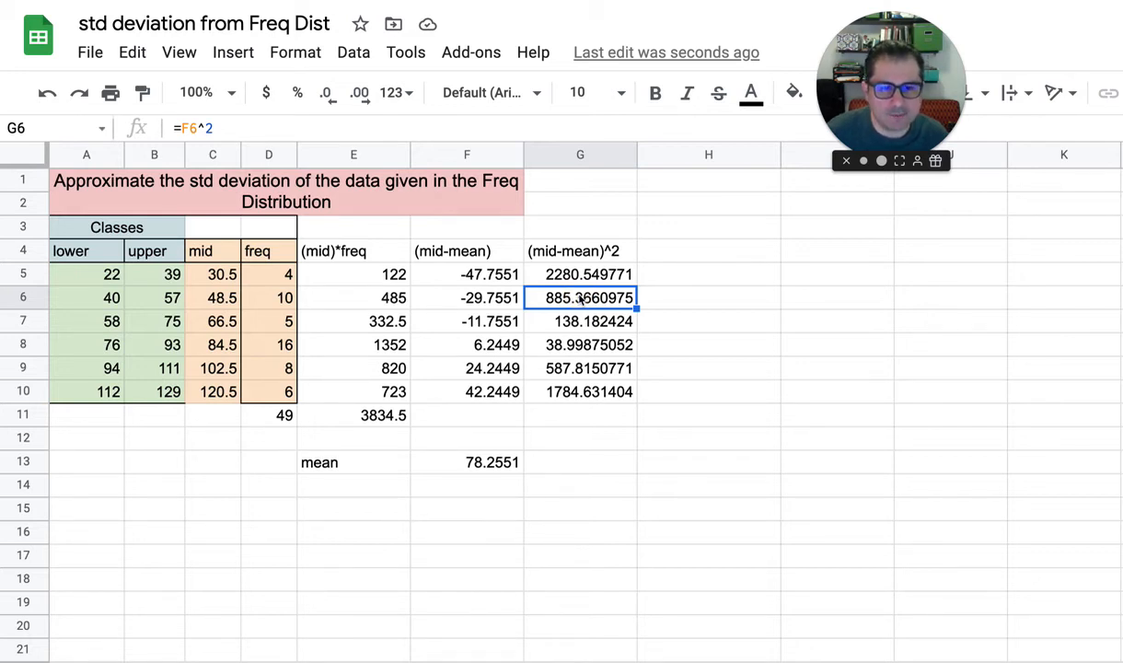
# Enter the column heading (mid-mean)^2*freq in H4
pyautogui.click(662, 251)
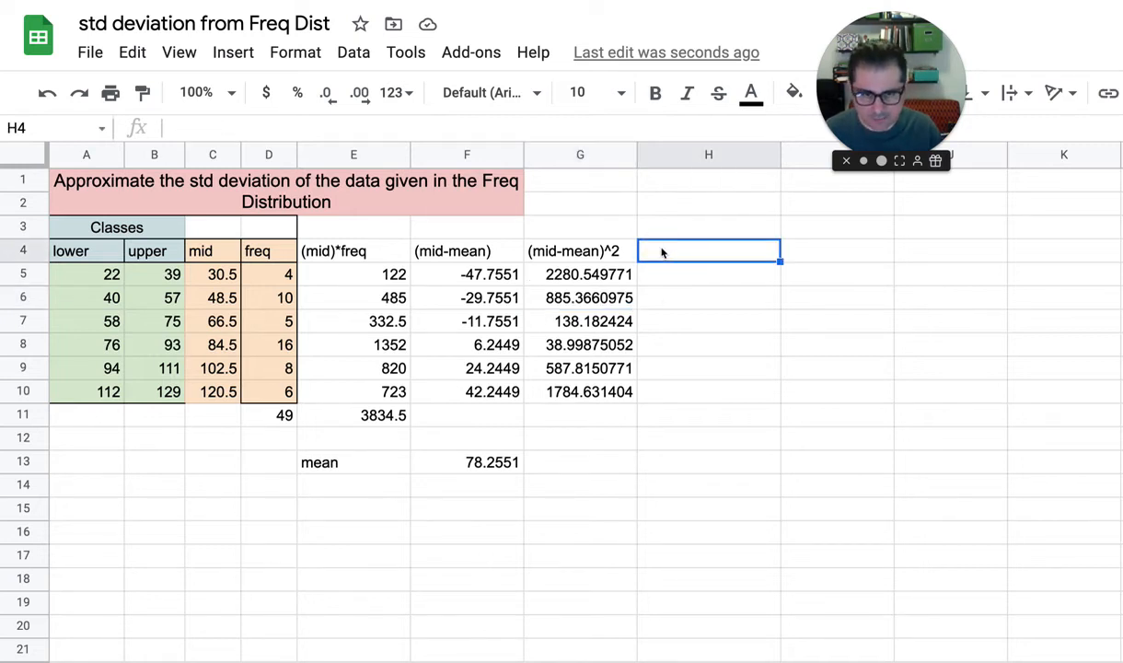
pyautogui.write('()')
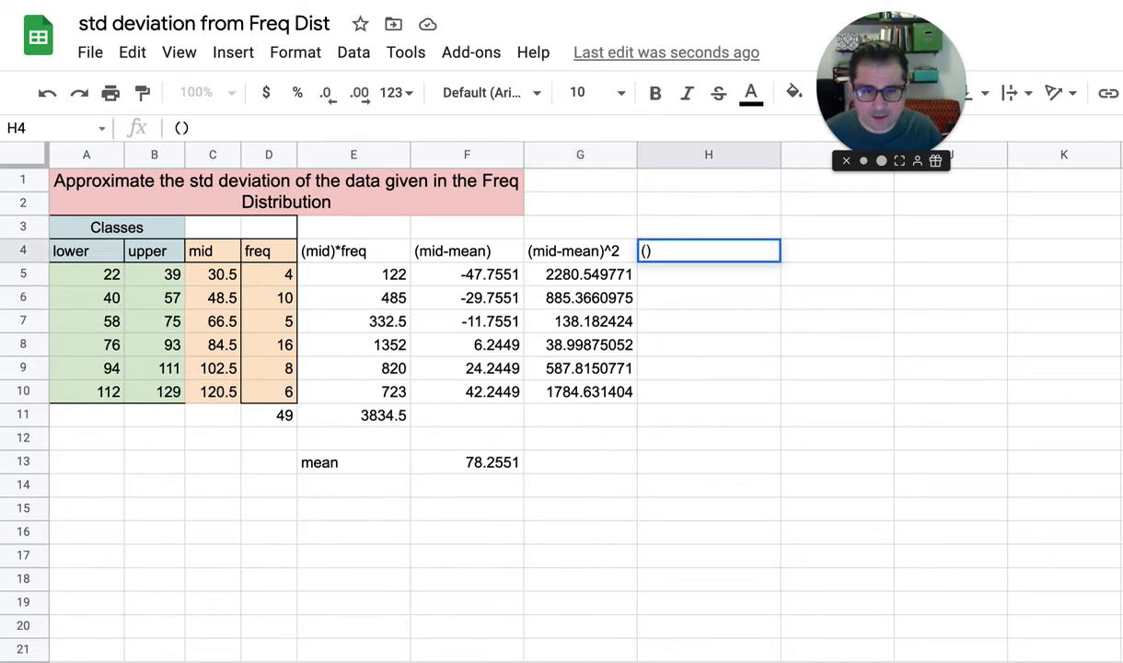
pyautogui.press('Up')
pyautogui.press('Down')
pyautogui.press('Return')
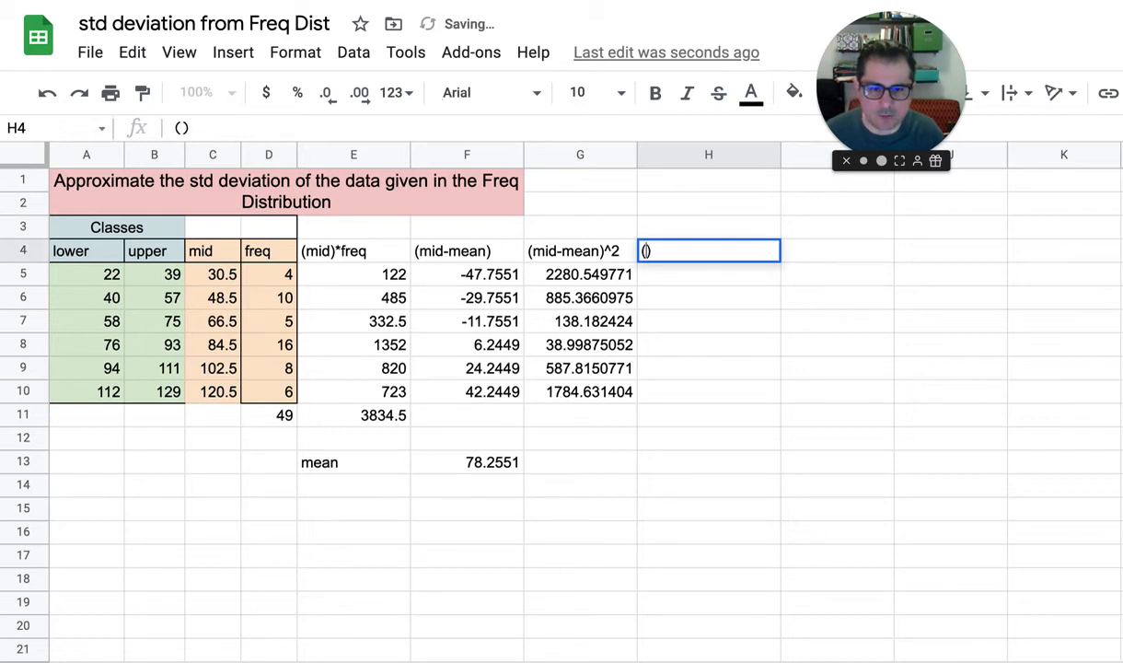
pyautogui.write('mid')
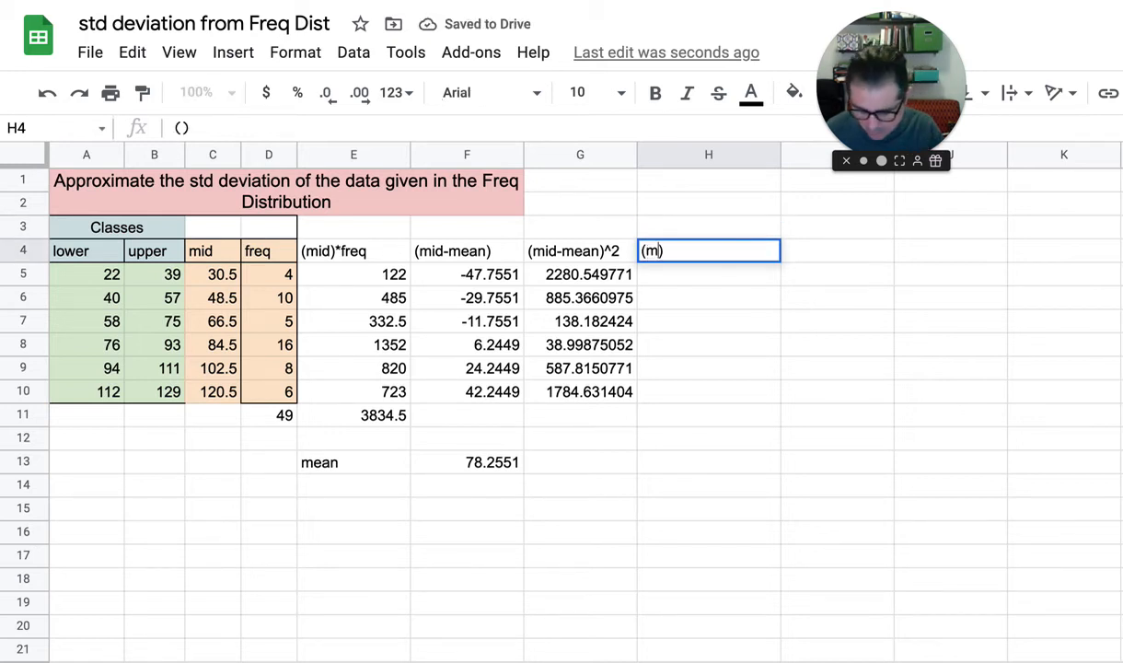
pyautogui.write('-mean)')
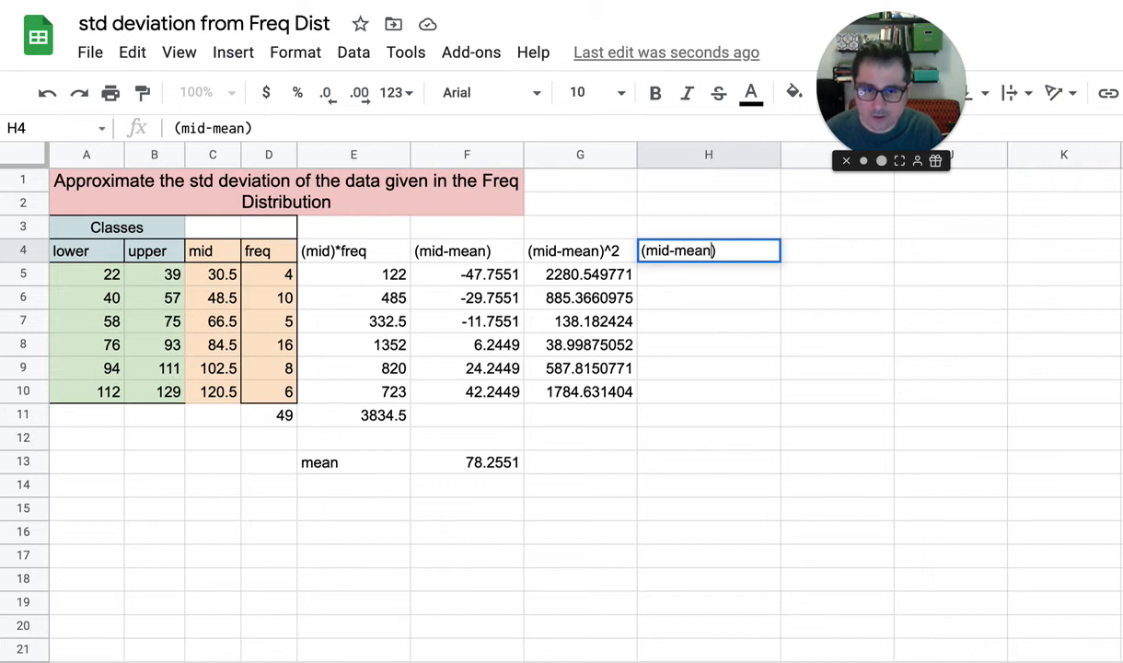
pyautogui.write('^2')
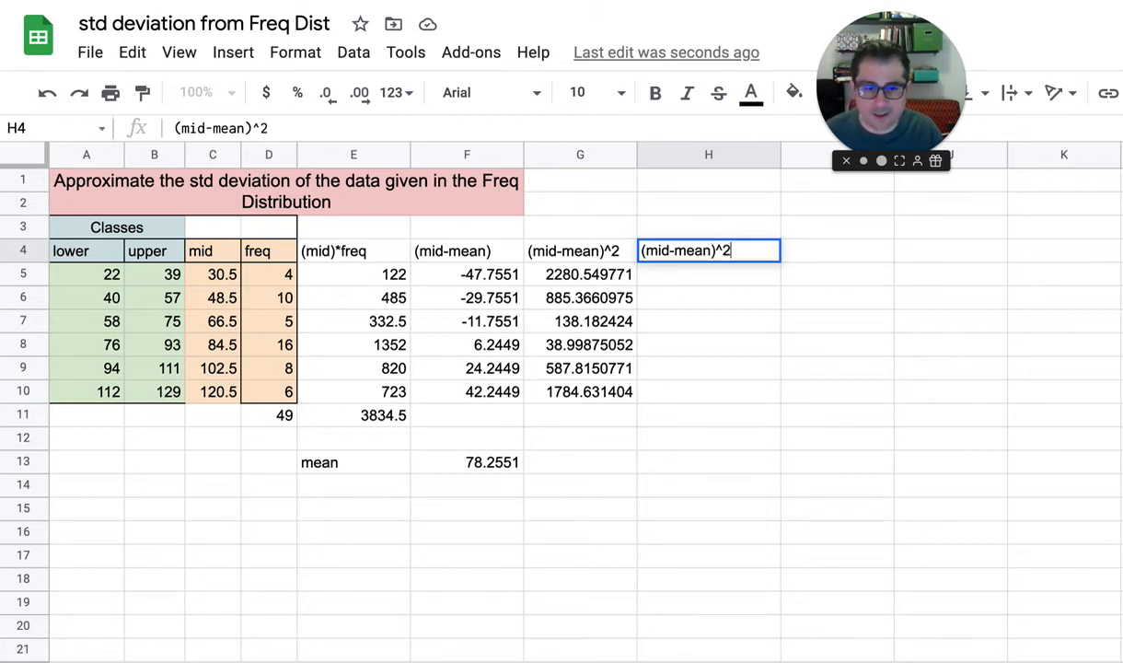
pyautogui.write('*freq')
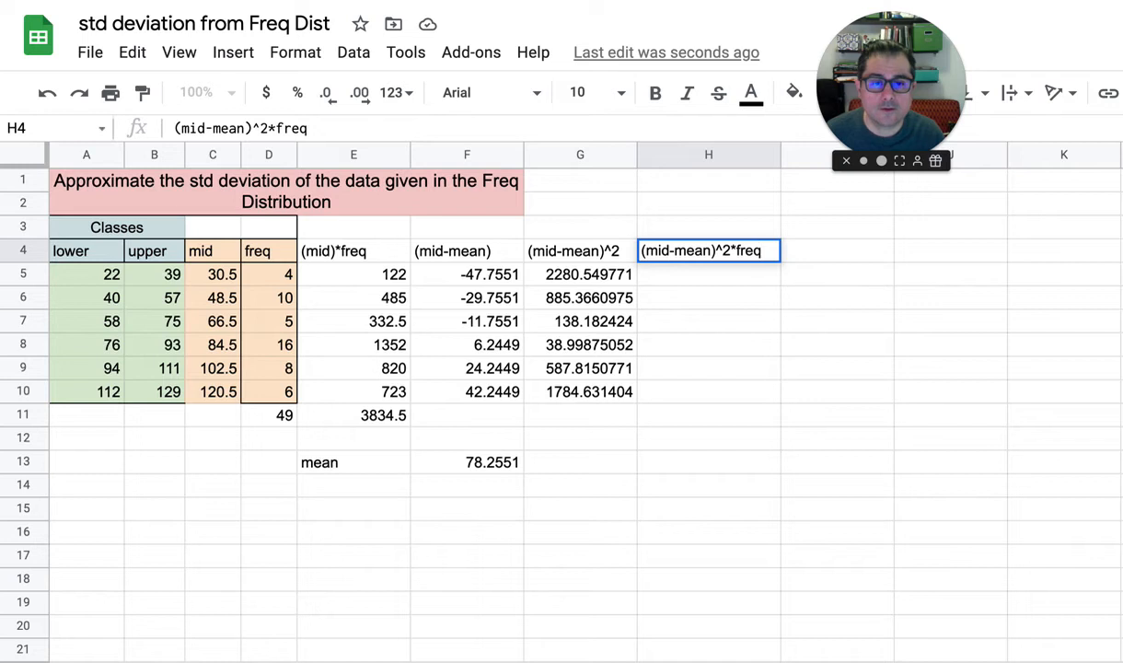
pyautogui.press('Return')
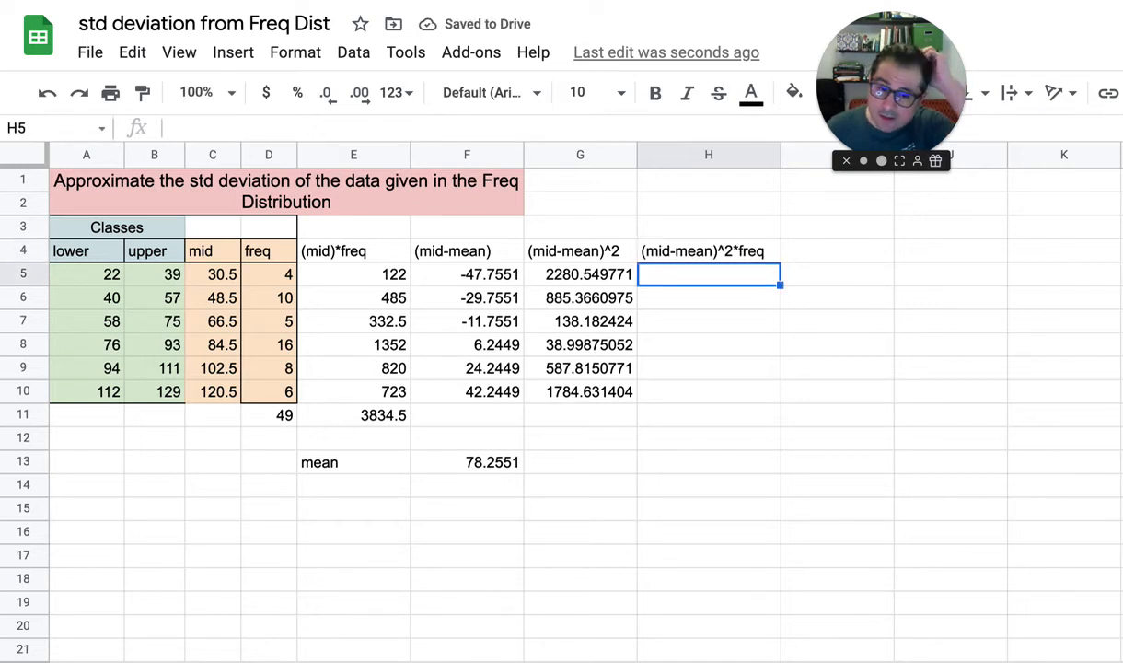
# Enter =G5*D5 in H5 to weight the squared deviation by frequency, and accept the suggested autofill for the rows below
pyautogui.click(572, 275)
pyautogui.click(683, 277)
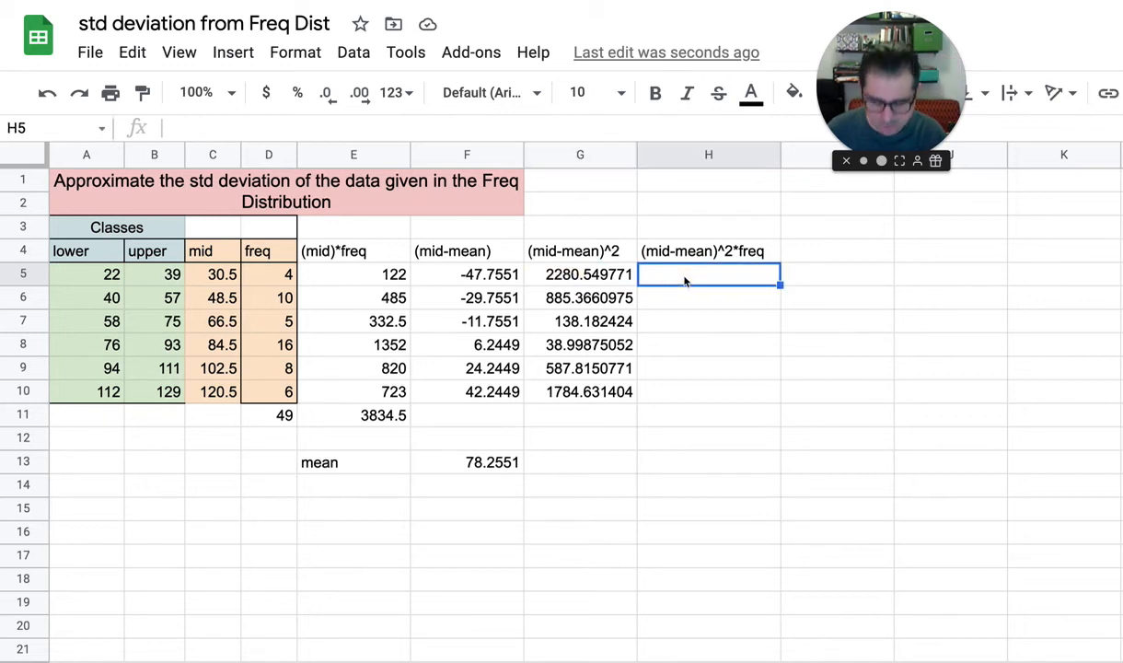
pyautogui.write('=')
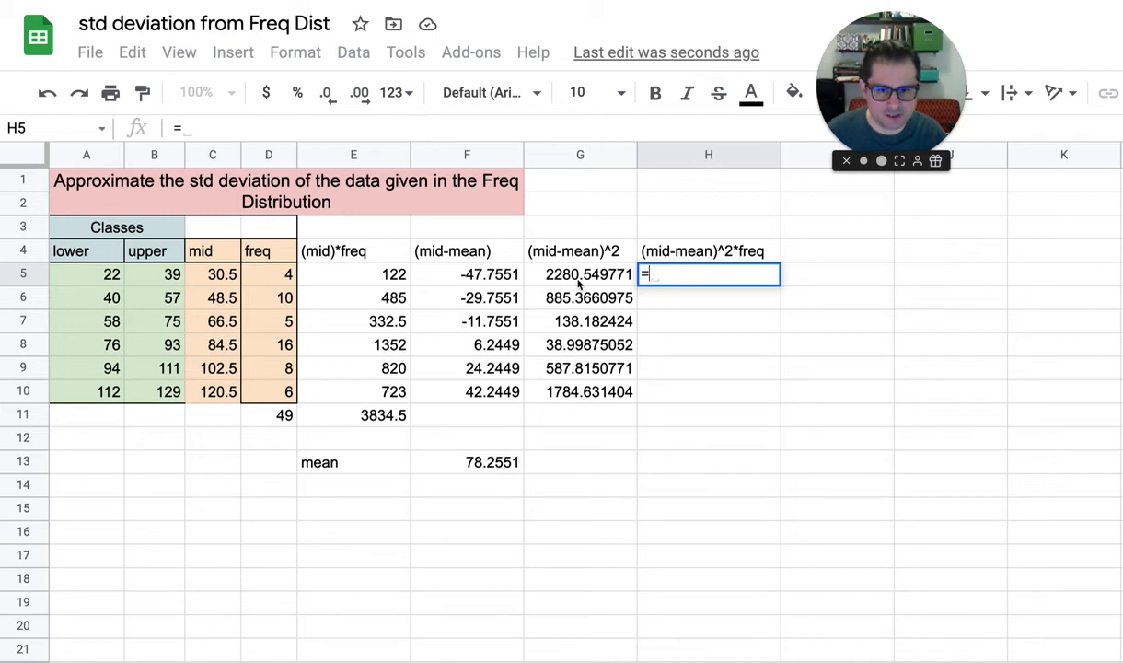
pyautogui.click(578, 281)
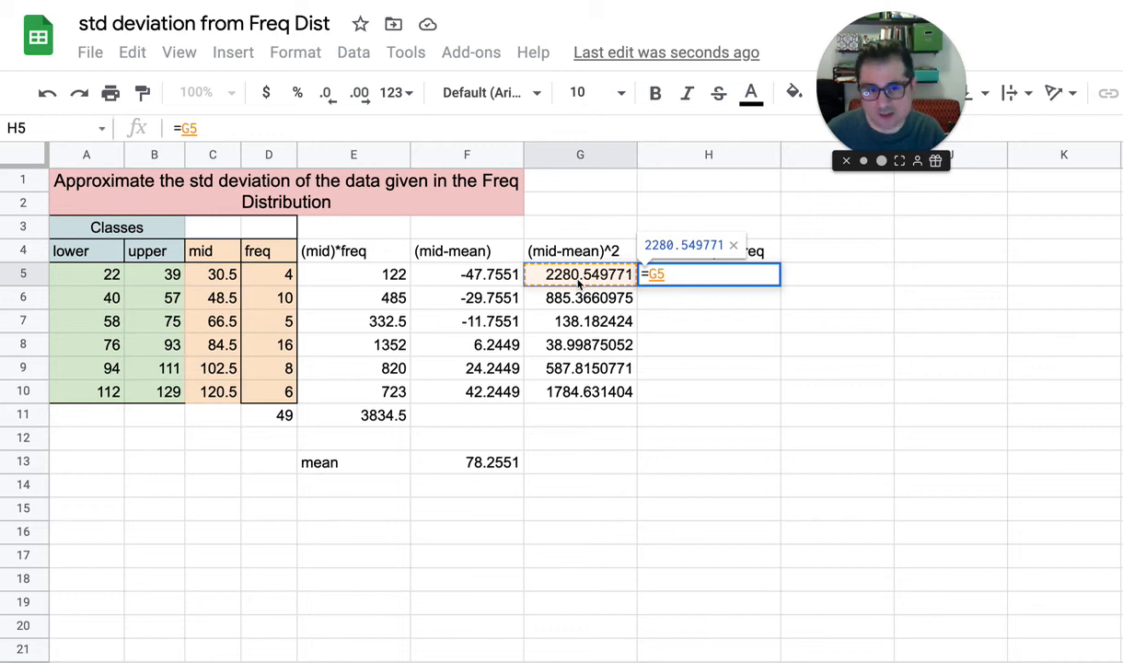
pyautogui.write('*')
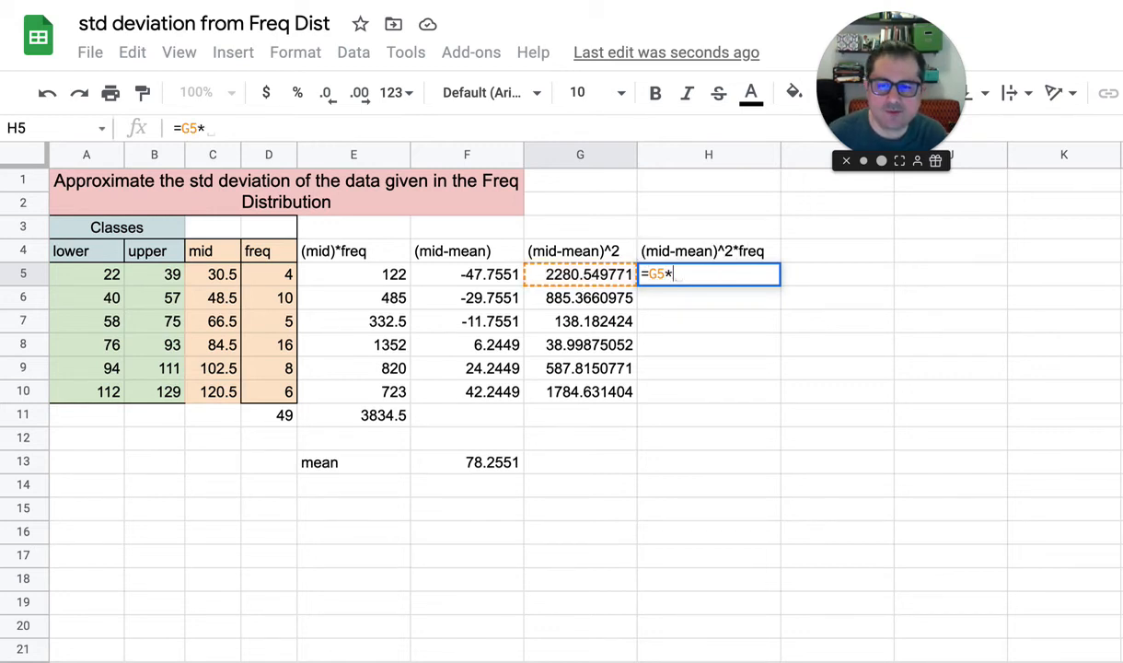
pyautogui.click(286, 277)
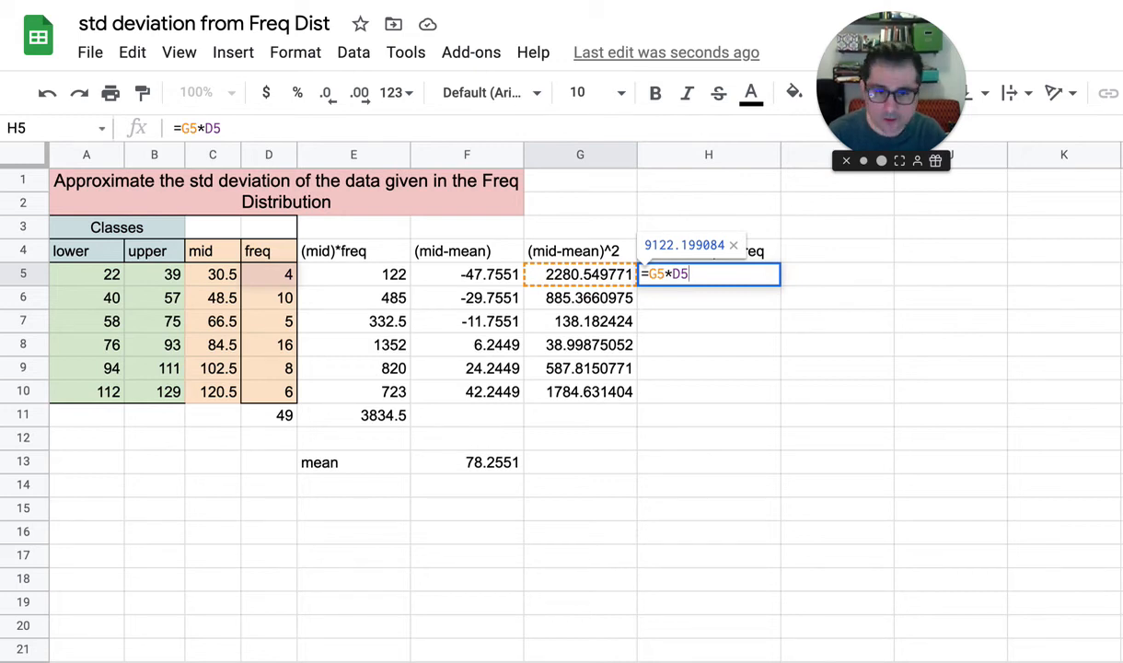
pyautogui.press('Return')
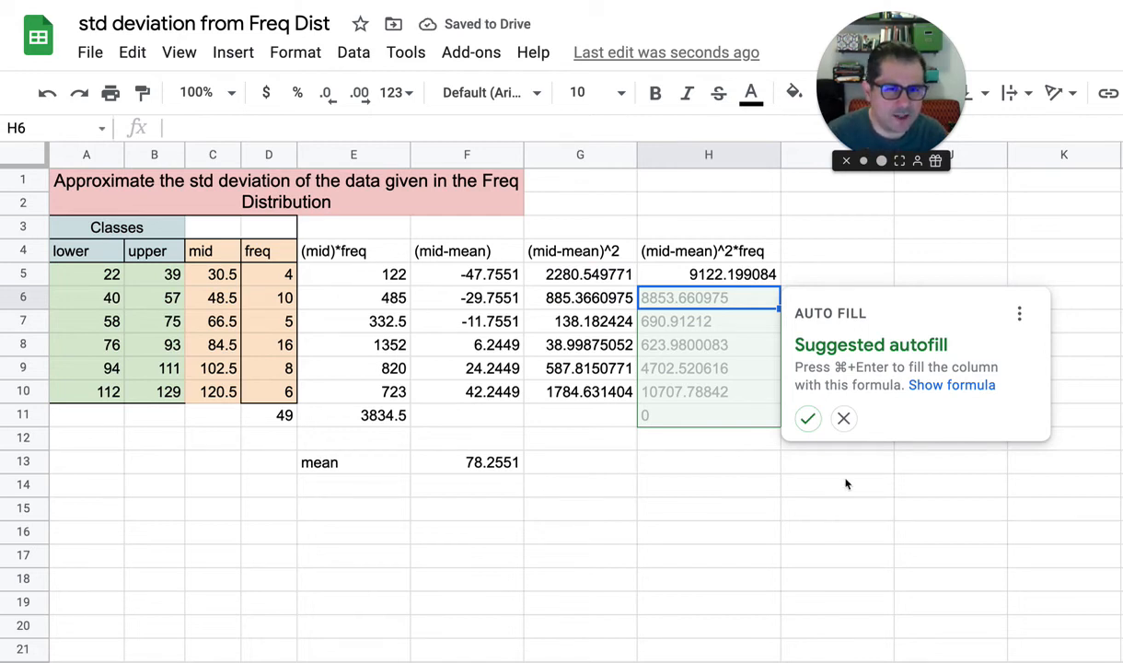
pyautogui.click(808, 418)
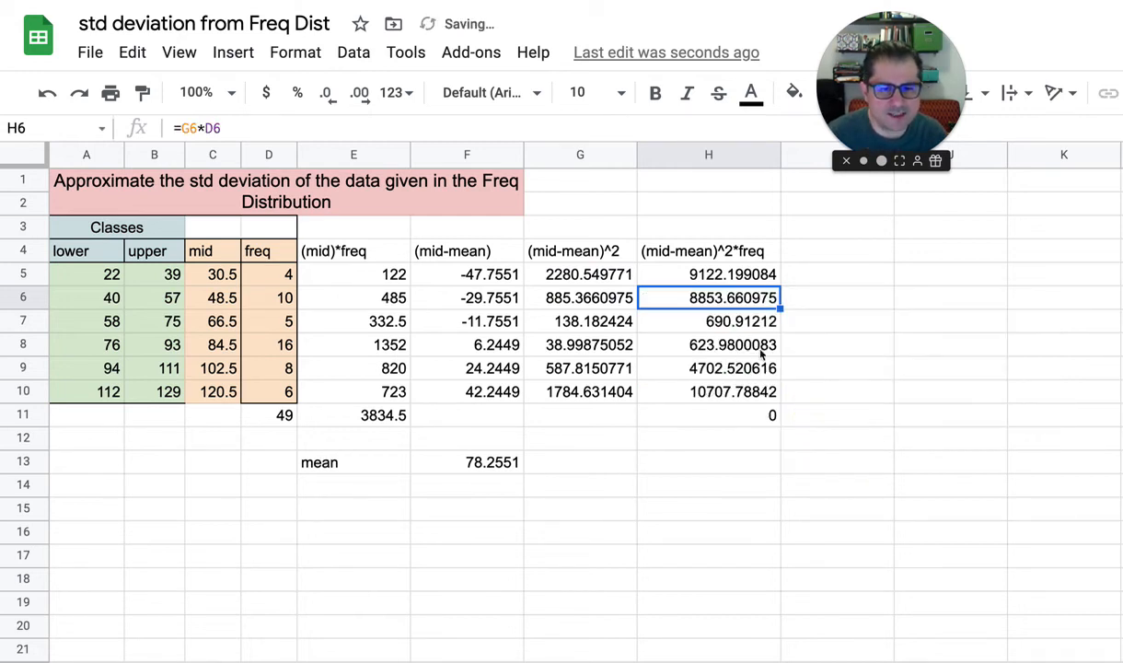
pyautogui.click(707, 275)
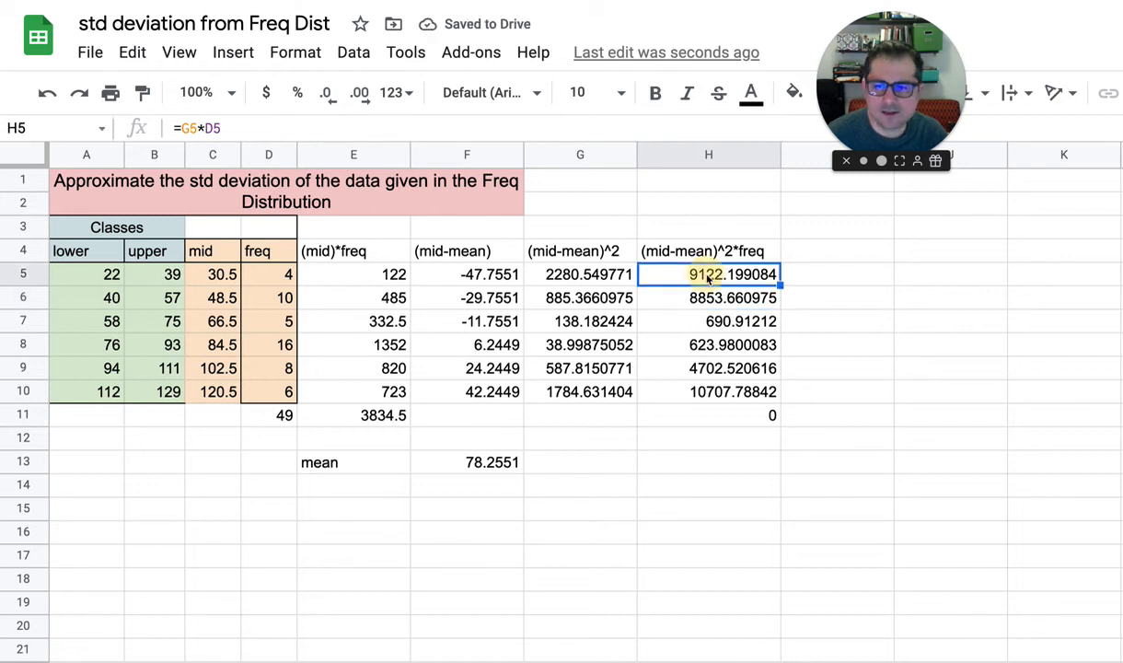
# Check the filled weighted squared-deviation formulas down column H and clear the extra one in the totals row, H11
pyautogui.click(275, 275)
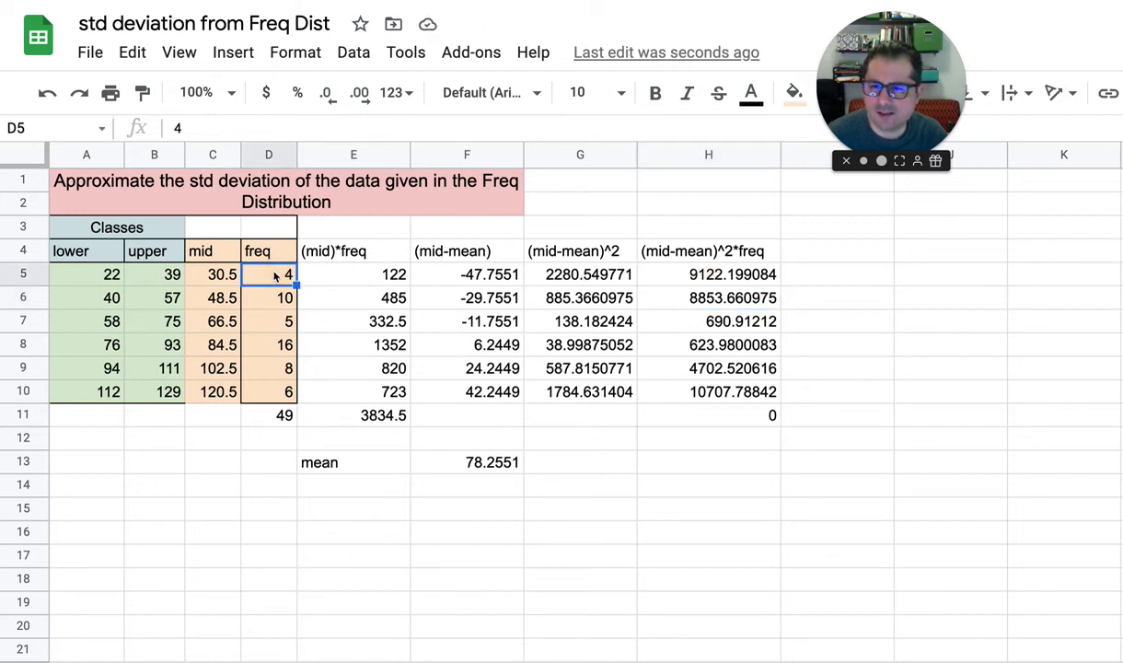
pyautogui.click(714, 300)
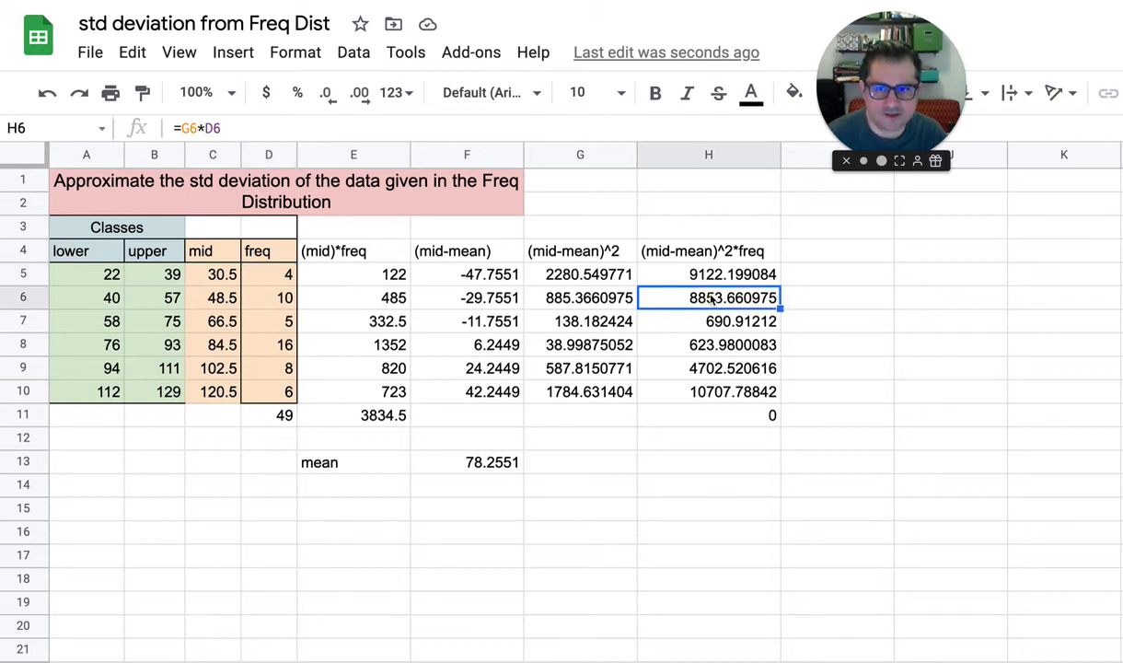
pyautogui.press('Down')
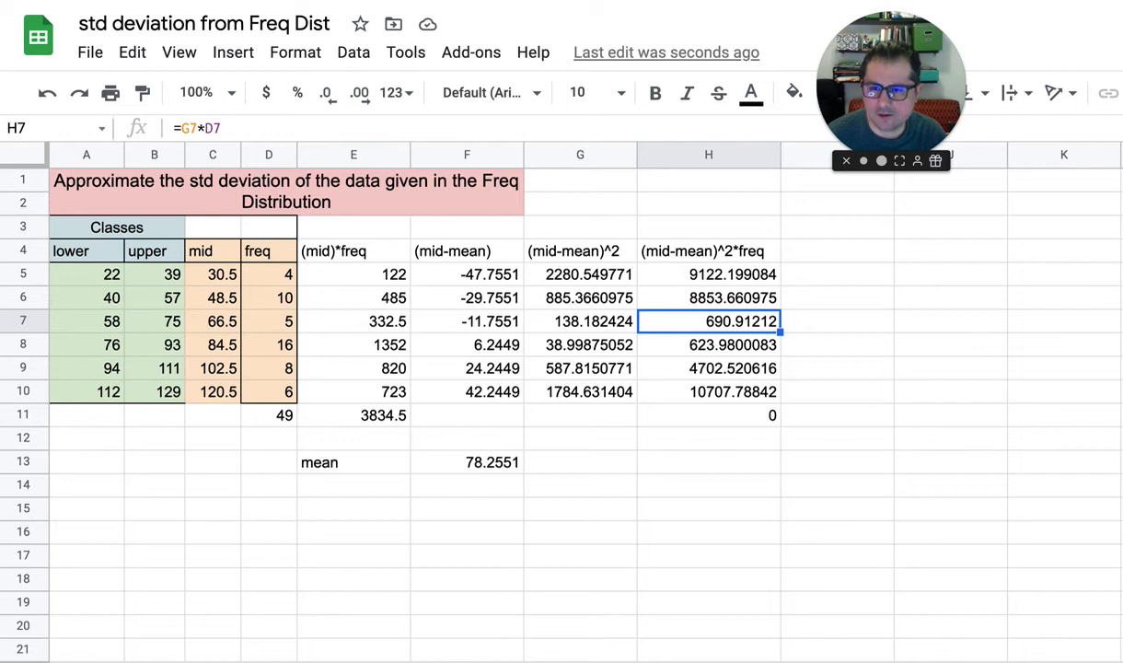
pyautogui.press('Down')
pyautogui.press('Down')
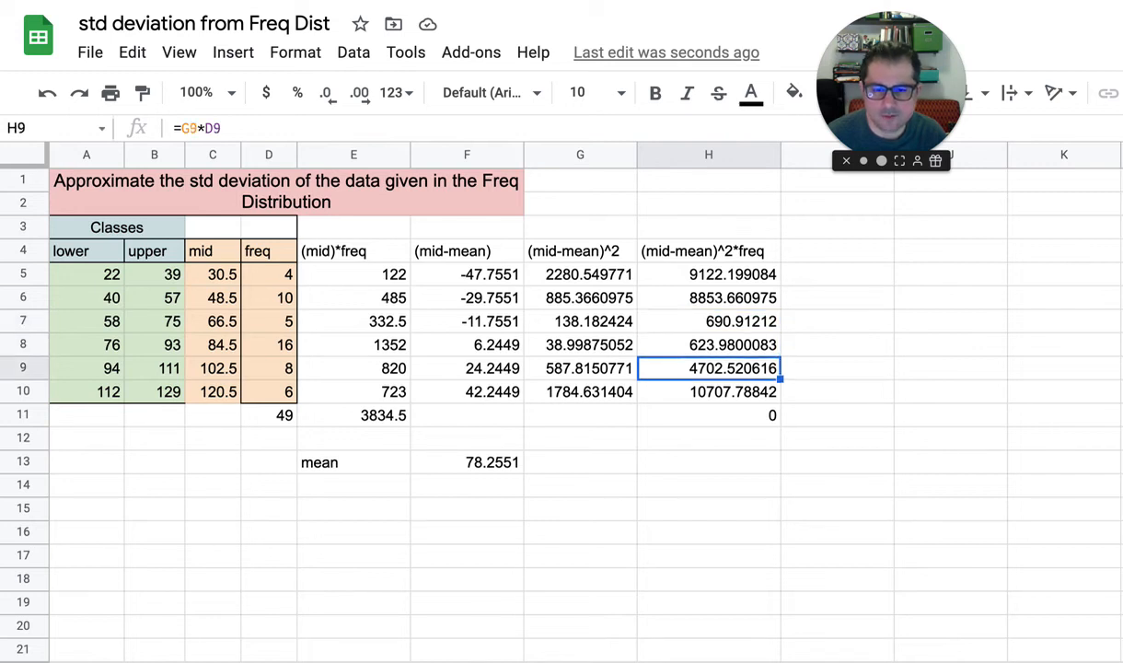
pyautogui.press('Down')
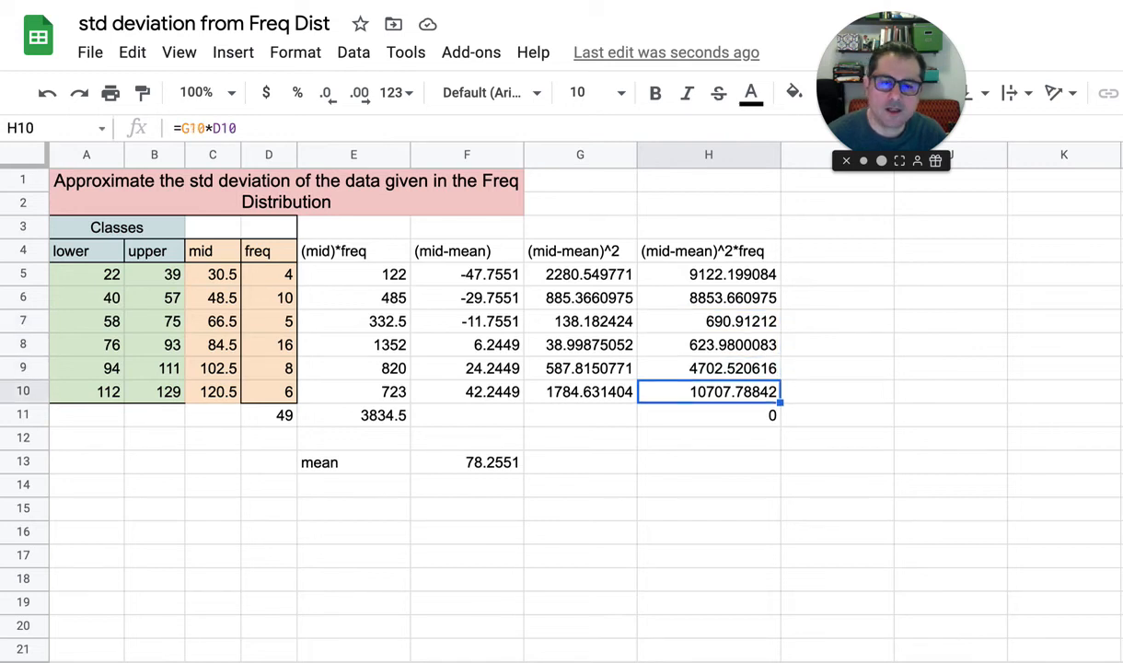
pyautogui.press('Down')
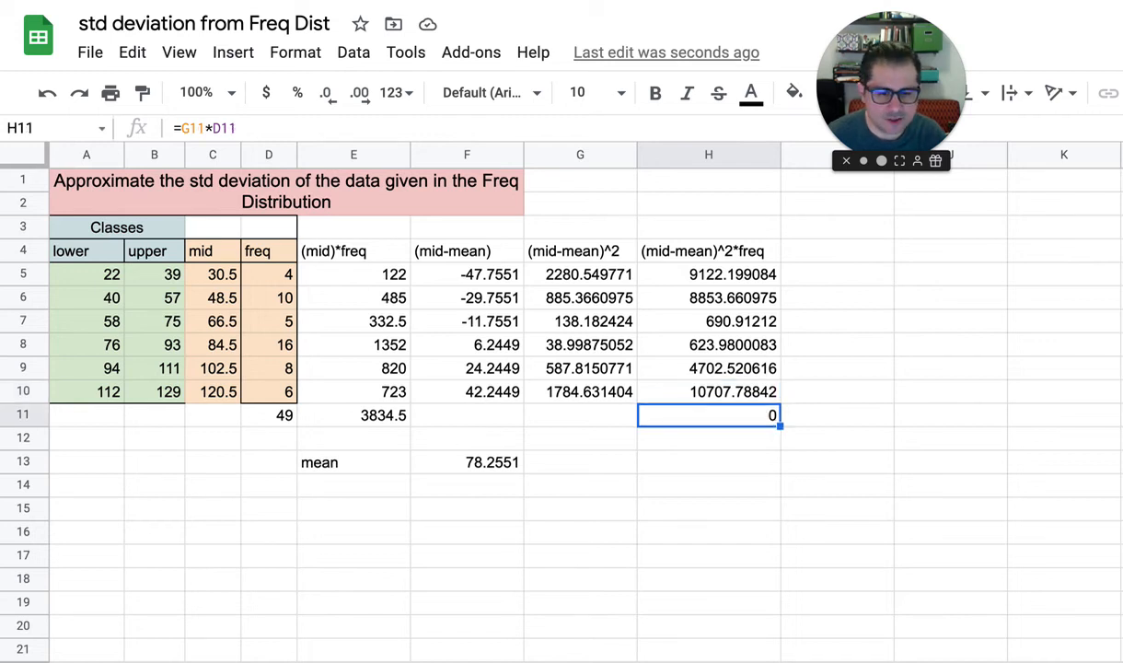
pyautogui.press('Delete')
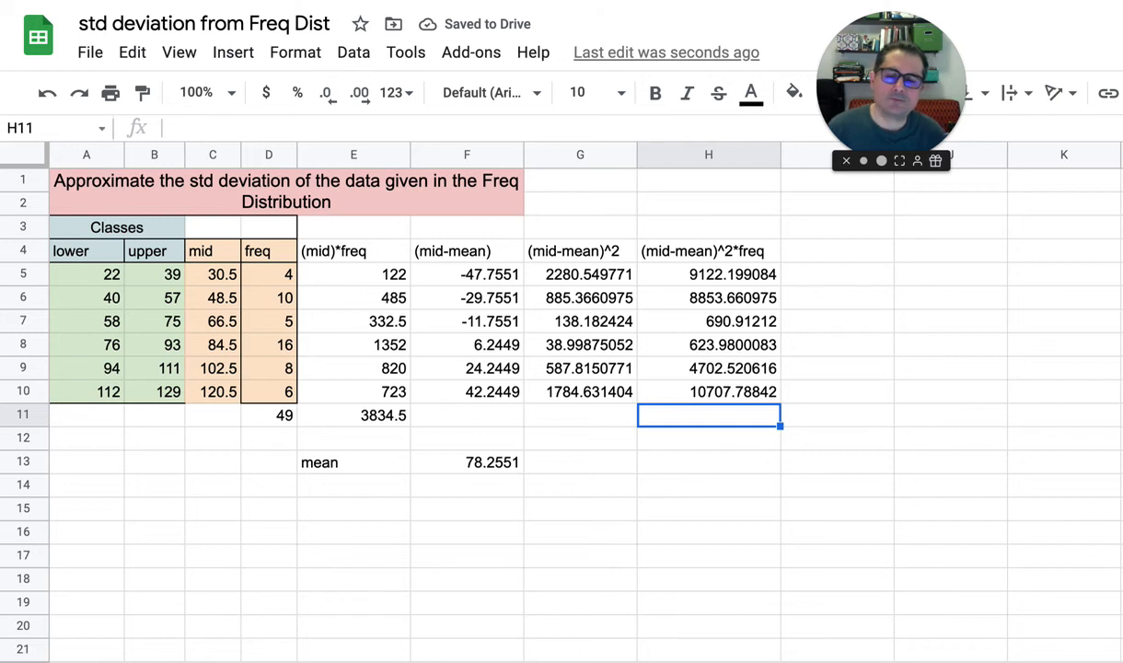
# Make the calculated column headings in E4:H4 bold
pyautogui.click(319, 251)
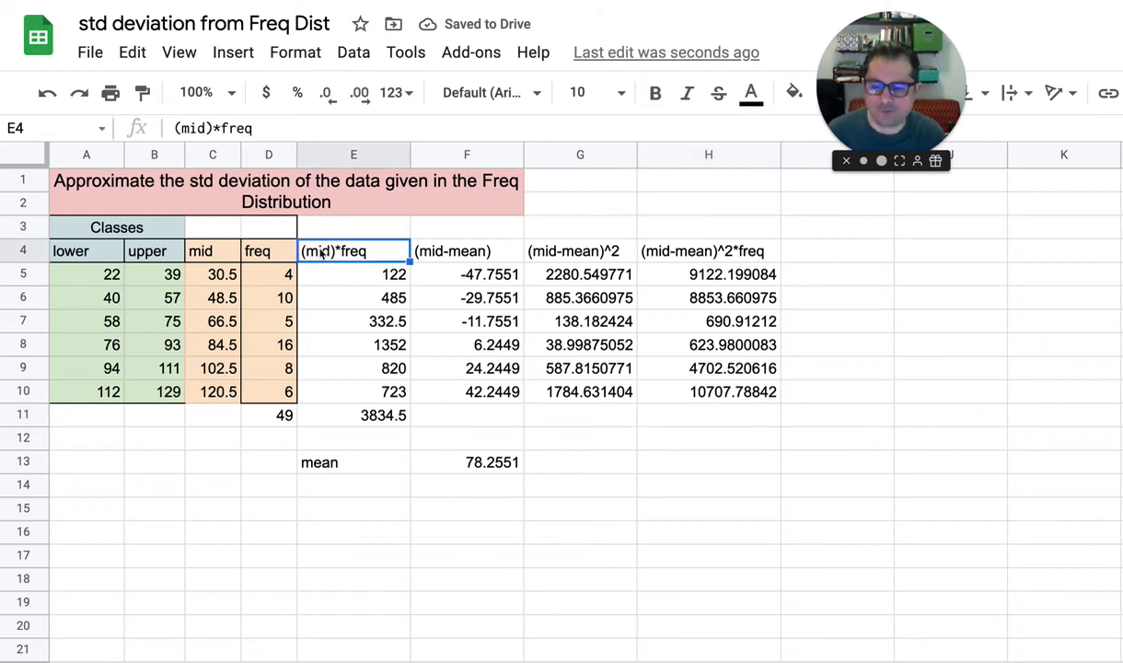
pyautogui.hotkey('shift', 'Right')
pyautogui.hotkey('shift', 'Right')
pyautogui.hotkey('shift', 'Right')
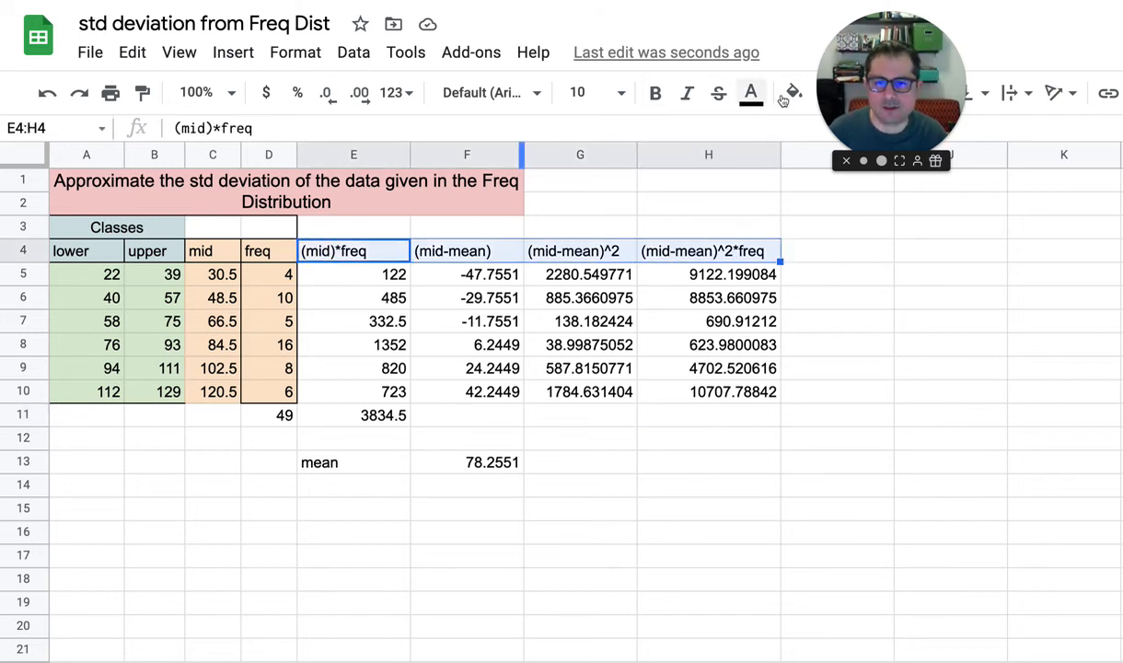
pyautogui.click(655, 93)
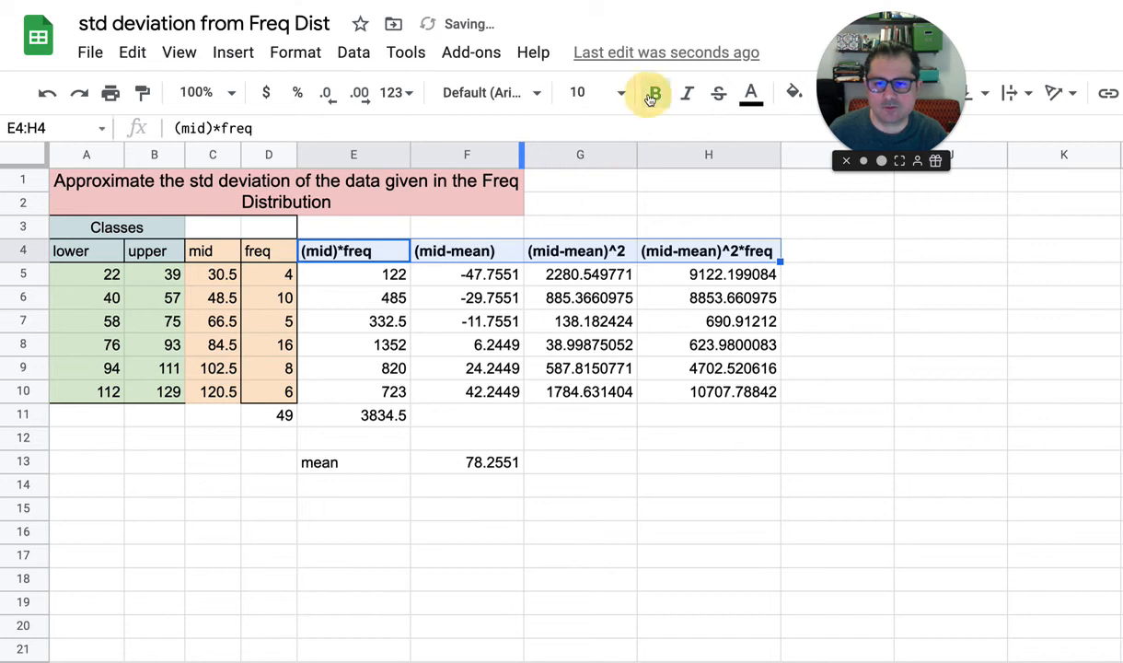
# Make the lower, upper, mid and freq headings in A4:D4 bold
pyautogui.click(89, 250)
pyautogui.hotkey('shift', 'Right')
pyautogui.hotkey('shift', 'Right')
pyautogui.hotkey('shift', 'Right')
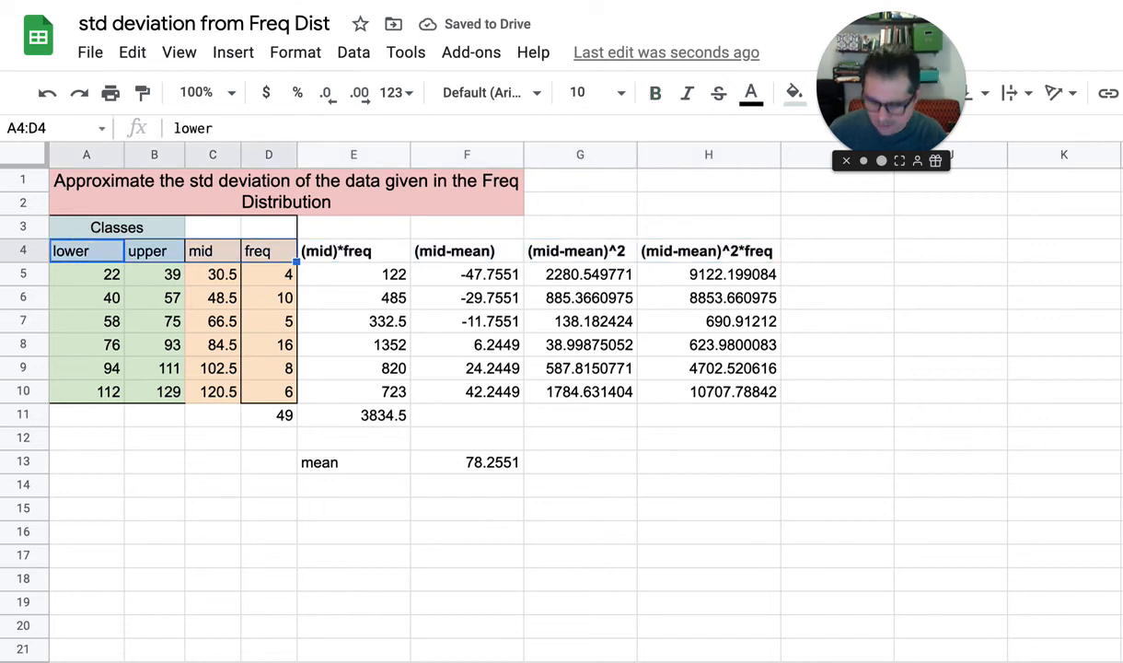
pyautogui.press('super+b')
pyautogui.press('Down')
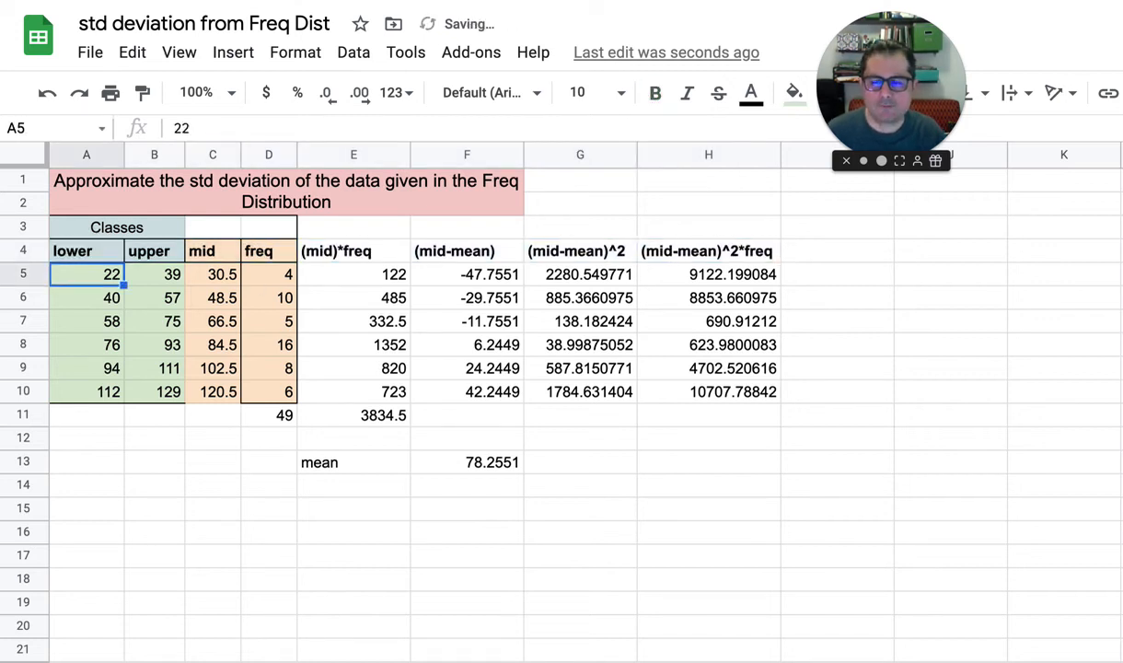
# Fill the (mid-mean)^2*freq column, H4:H10 including its heading, with light red
pyautogui.press('Right')
pyautogui.press('Right')
pyautogui.press('Right')
pyautogui.press('Right')
pyautogui.press('Right')
pyautogui.press('Right')
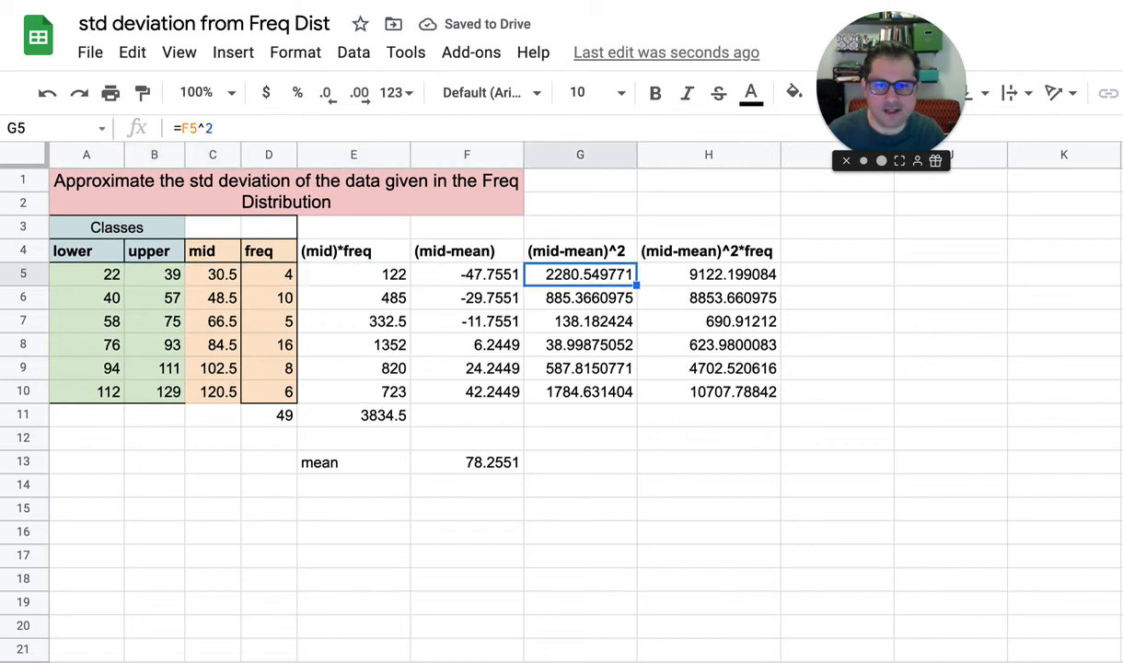
pyautogui.press('Up')
pyautogui.press('Right')
pyautogui.hotkey('shift', 'Down')
pyautogui.hotkey('shift', 'Down')
pyautogui.hotkey('shift', 'Down')
pyautogui.hotkey('shift', 'Down')
pyautogui.hotkey('shift', 'Down')
pyautogui.hotkey('shift', 'Down')
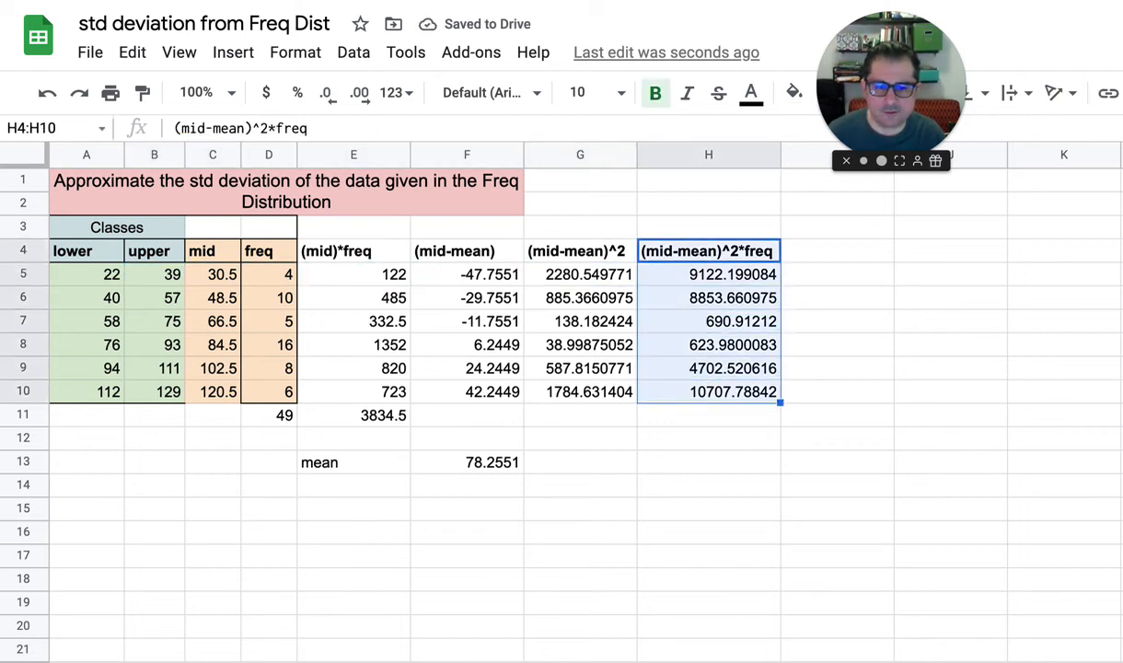
pyautogui.click(796, 94)
pyautogui.click(827, 223)
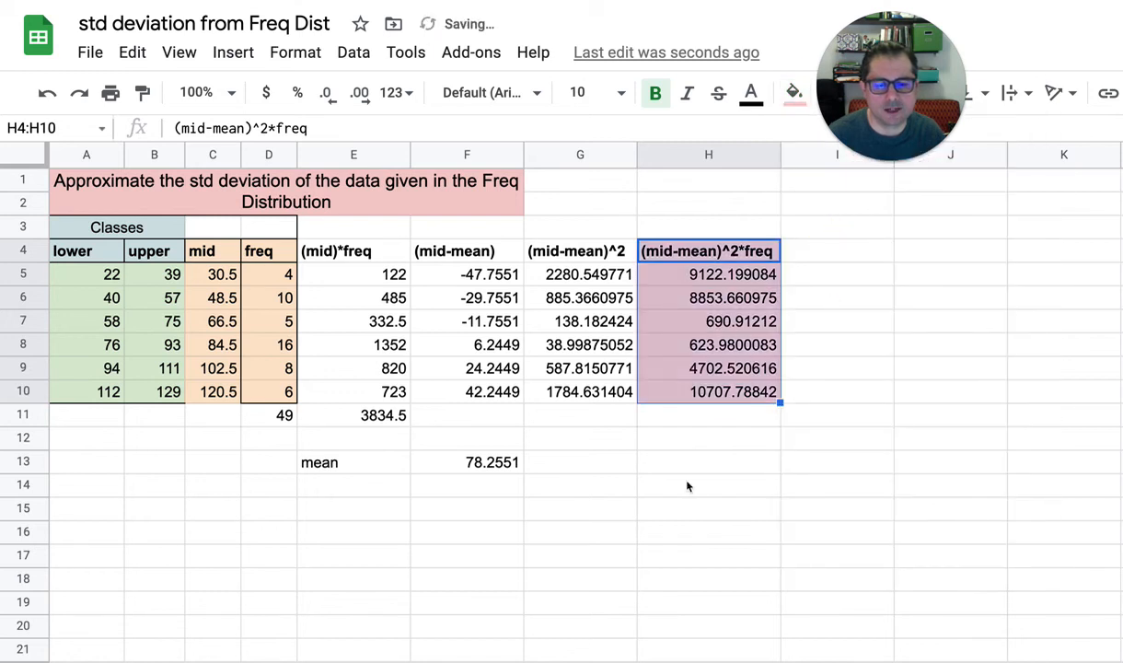
pyautogui.click(712, 485)
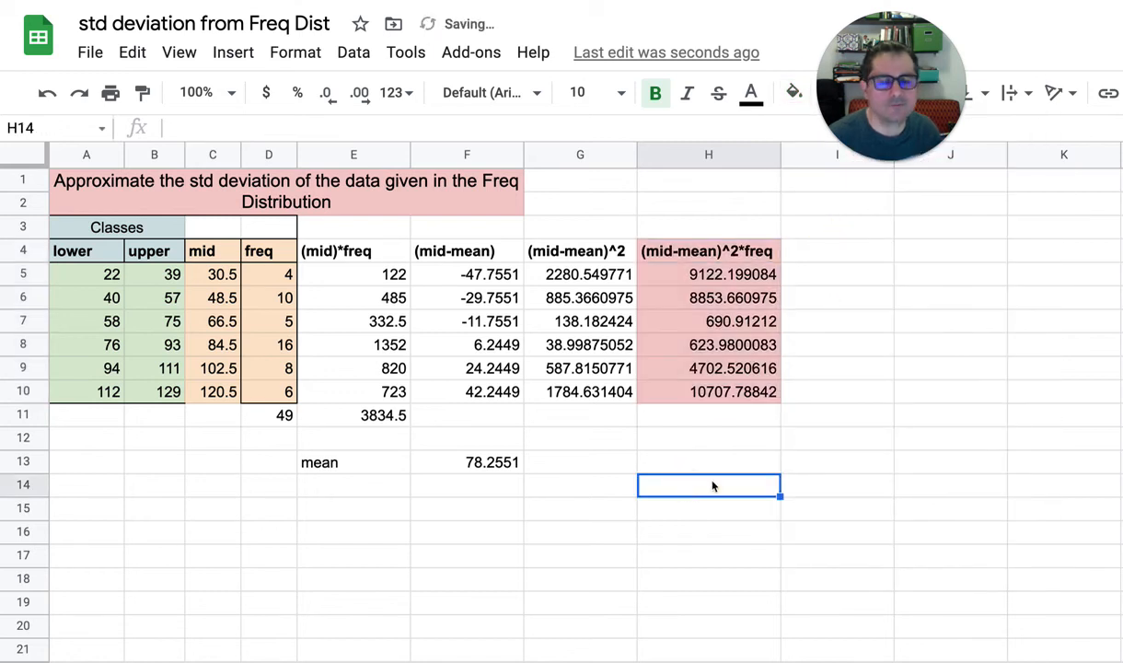
# Enter =sum(H5:H10) in H11 to total the weighted squared deviations
pyautogui.click(703, 422)
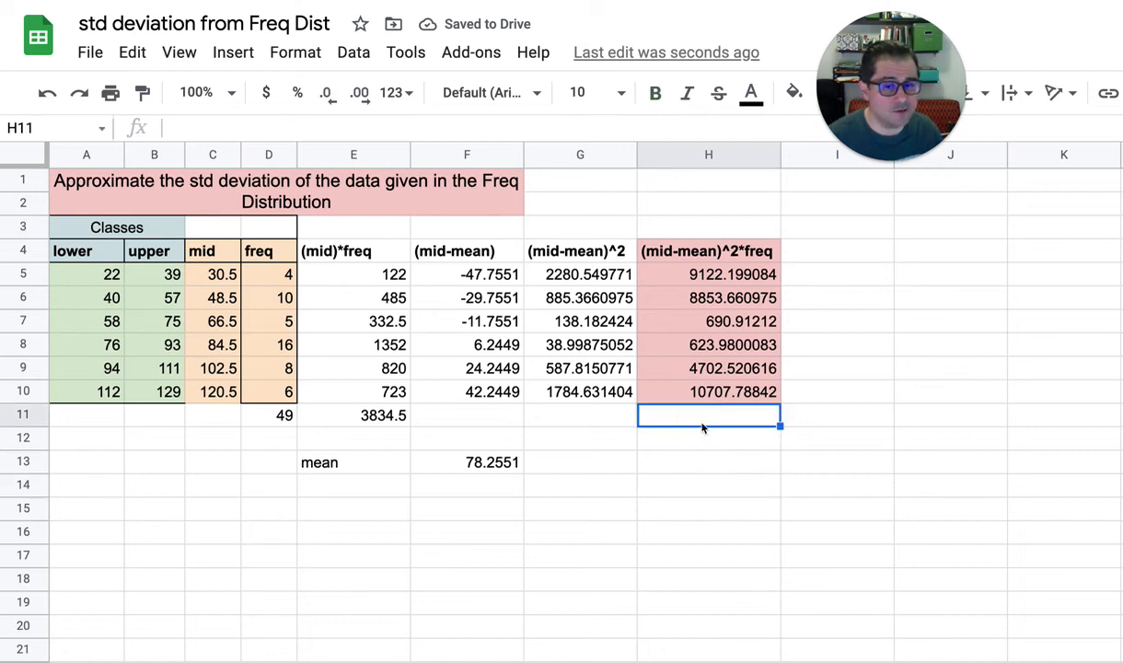
pyautogui.write('=sum(')
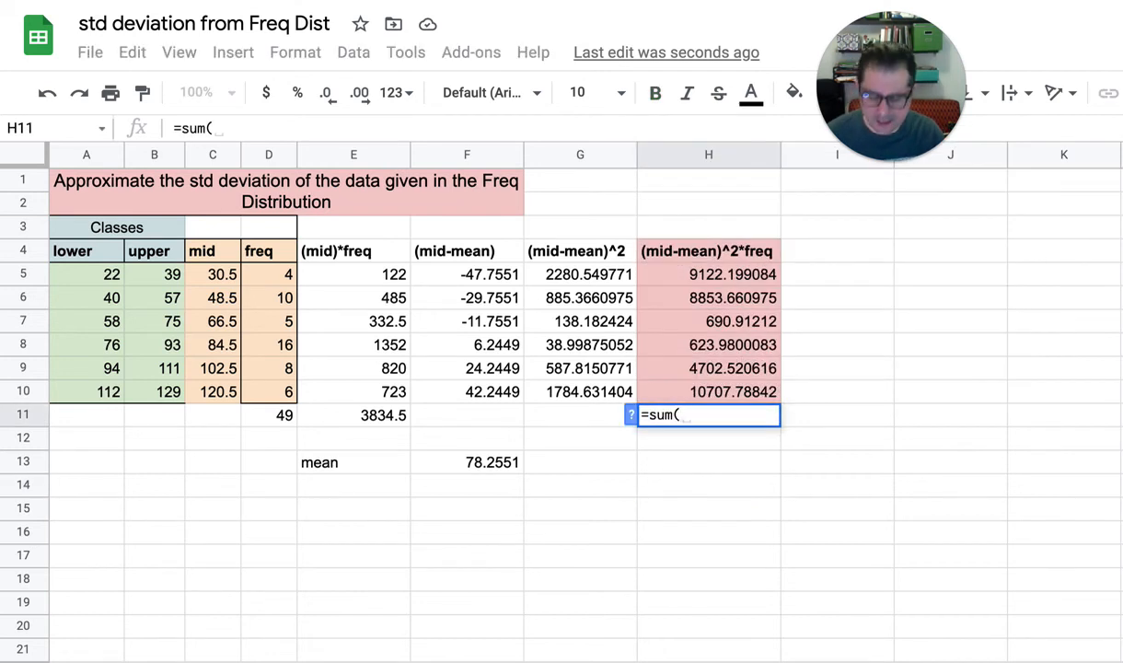
pyautogui.write('H5:H')
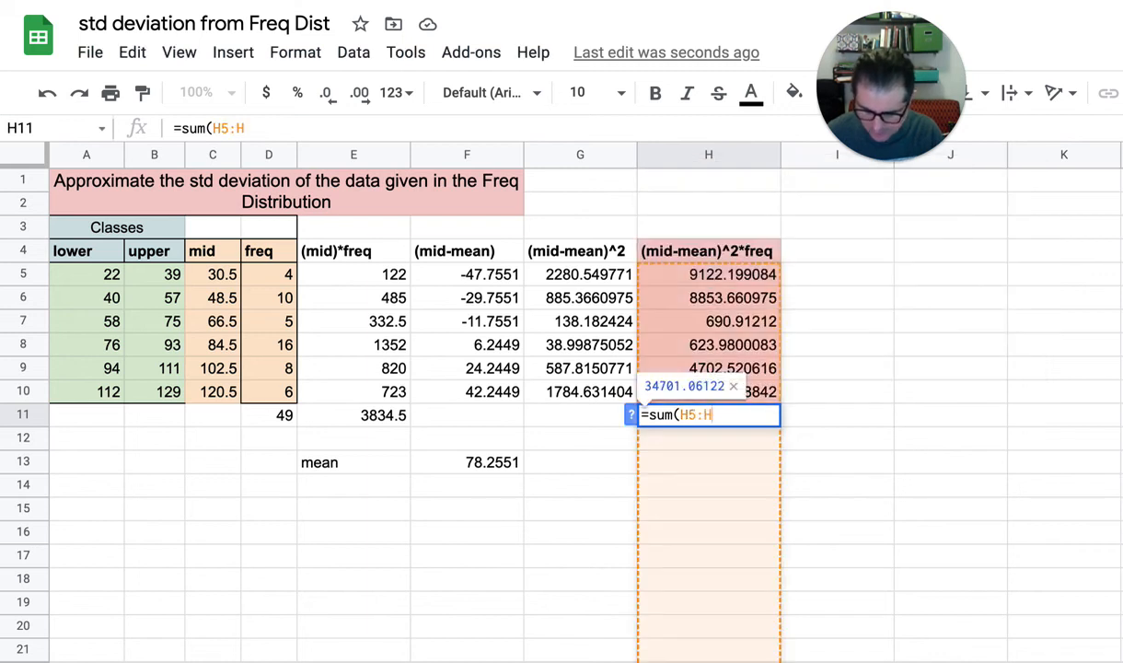
pyautogui.write('10)')
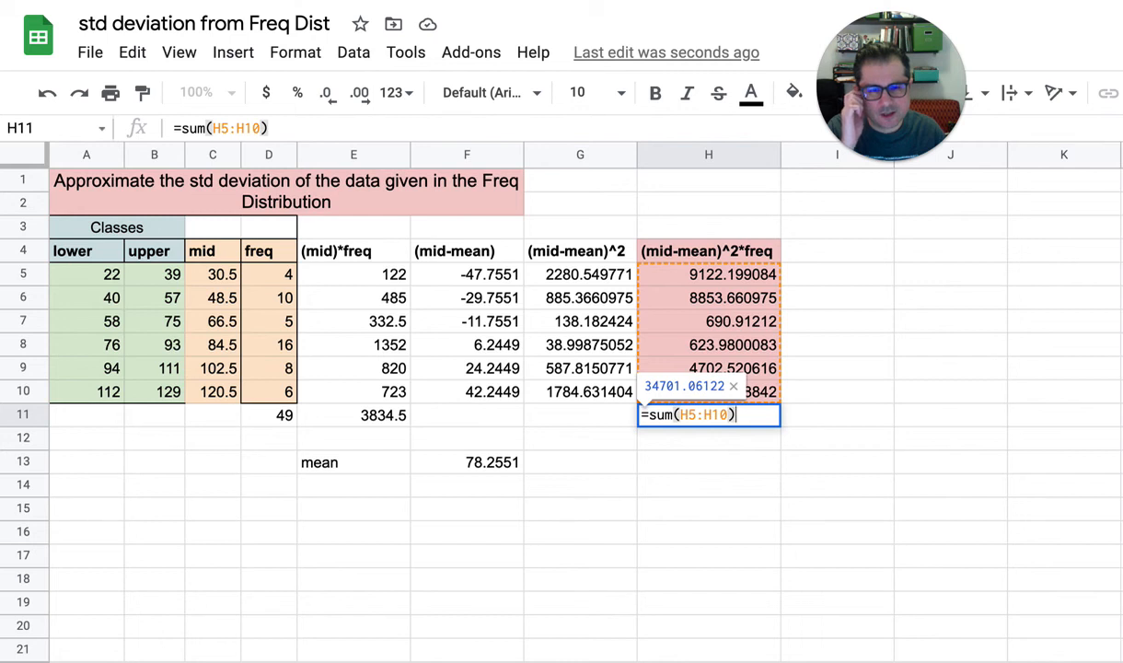
pyautogui.press('Return')
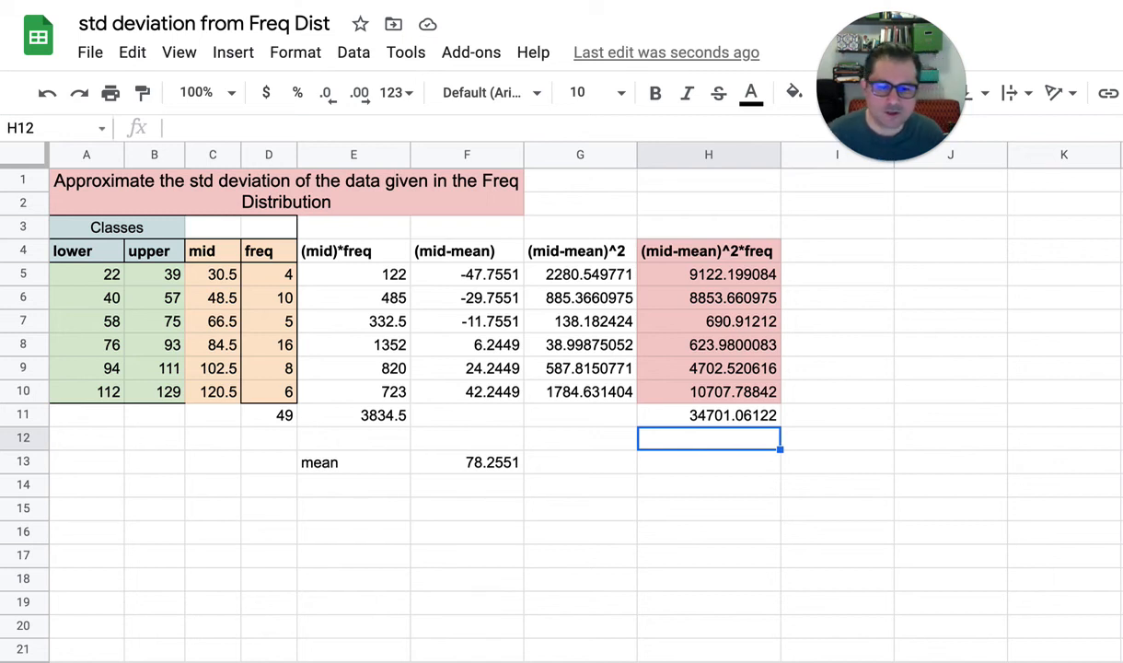
# Enter the label std dev approx in H13
pyautogui.press('Down')
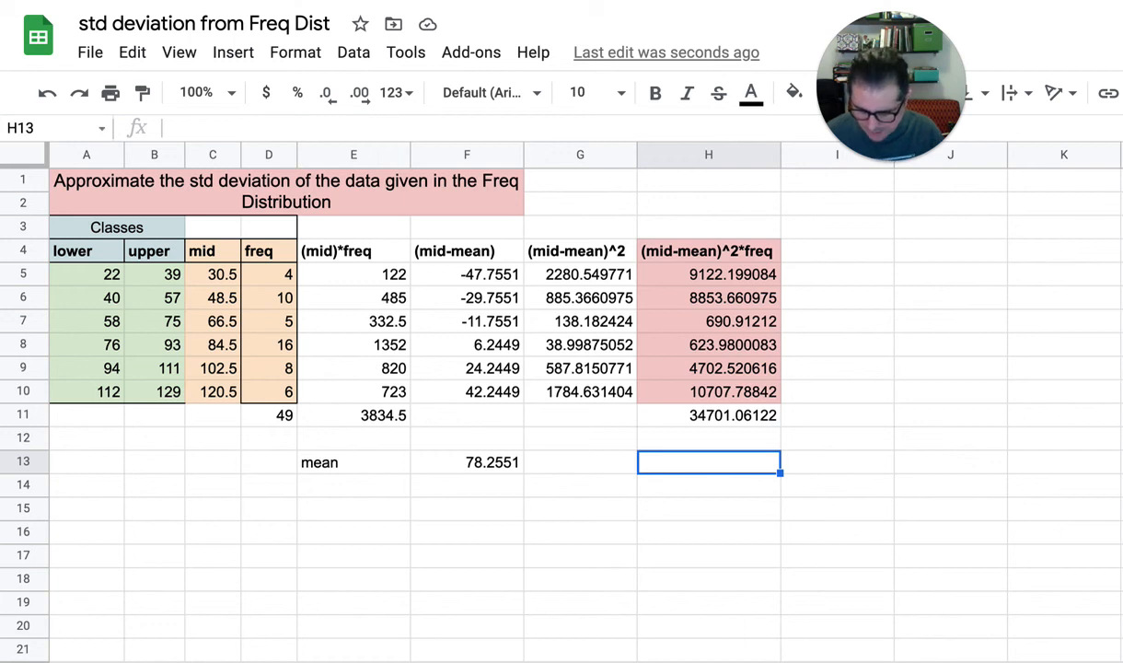
pyautogui.write('std ')
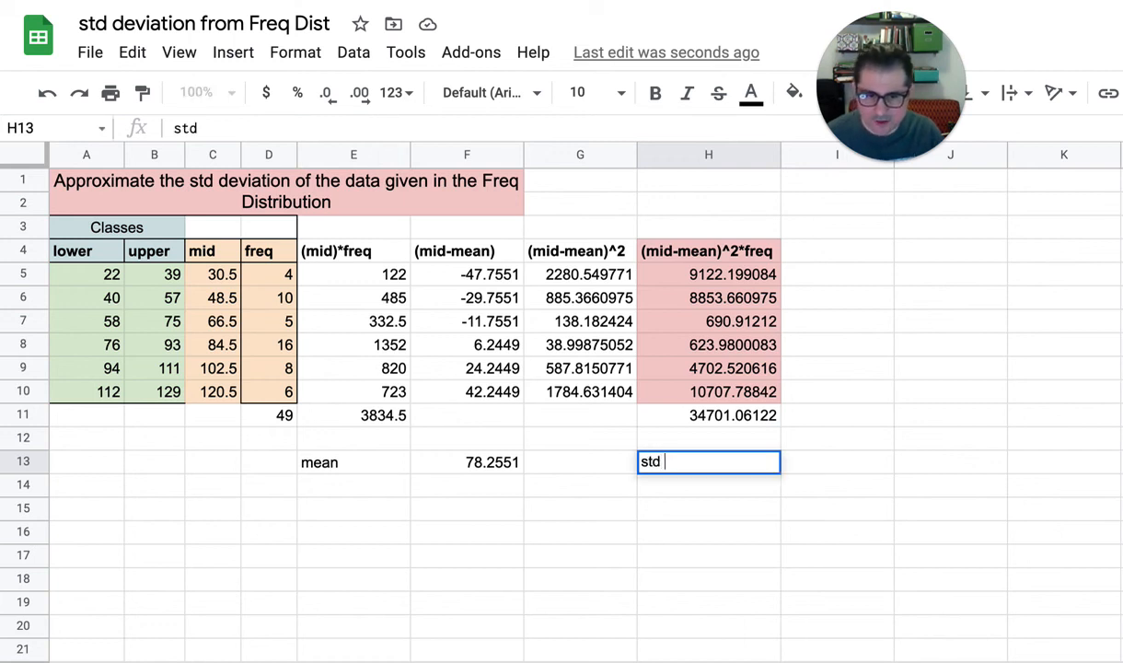
pyautogui.write('devi')
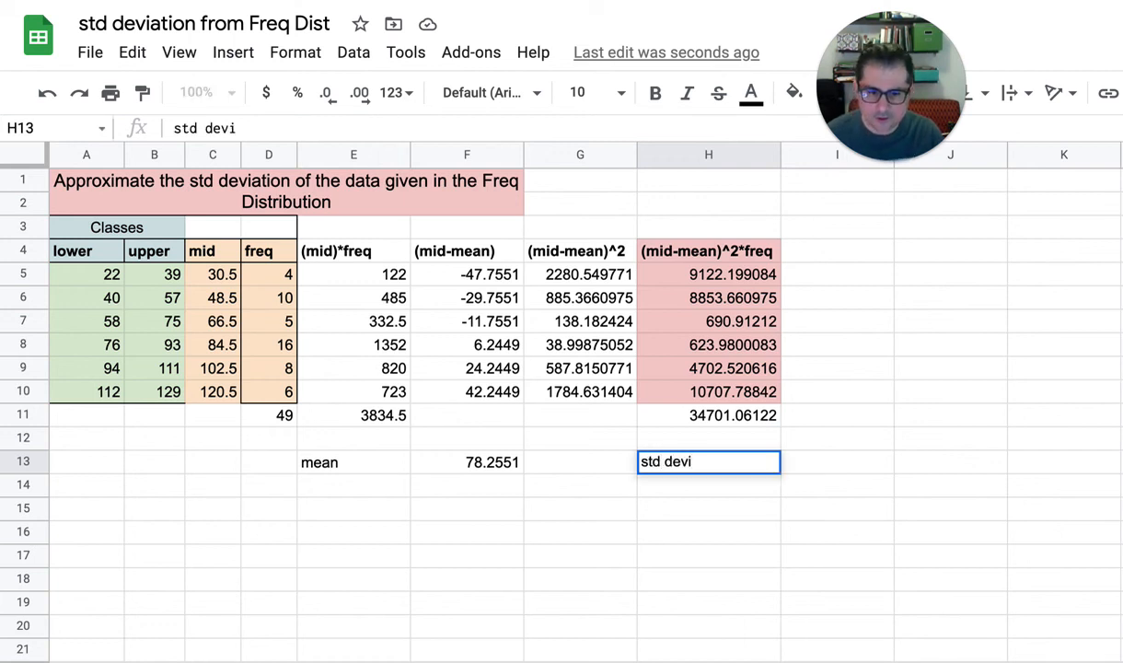
pyautogui.press('BackSpace')
pyautogui.write('ap')
pyautogui.press('BackSpace')
pyautogui.press('BackSpace')
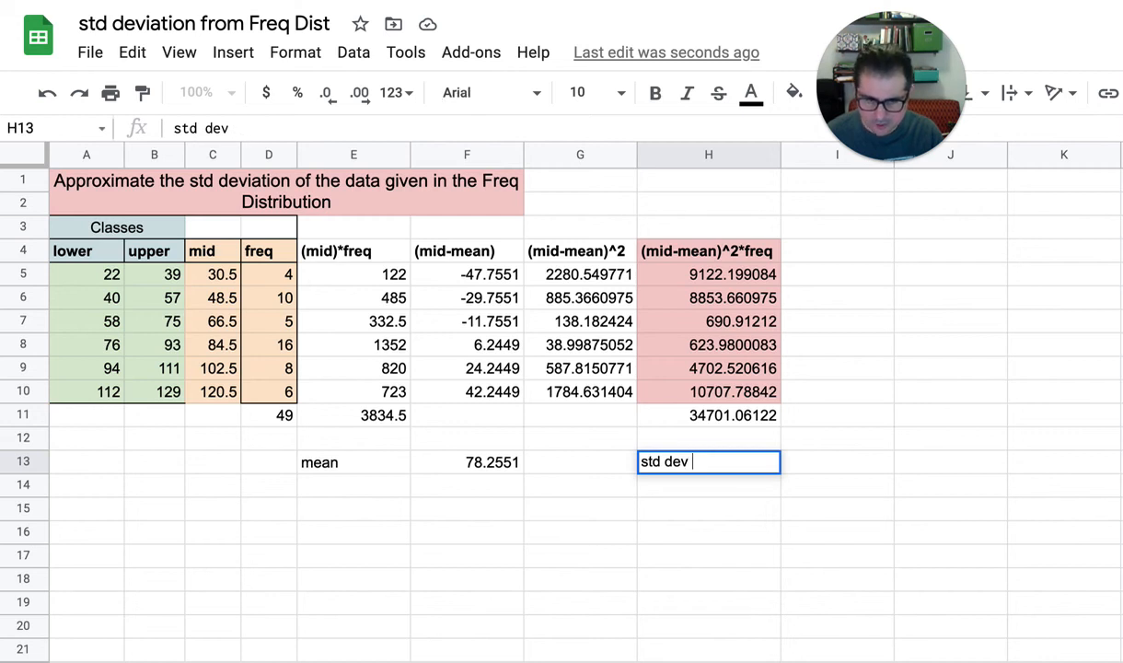
pyautogui.write('approx')
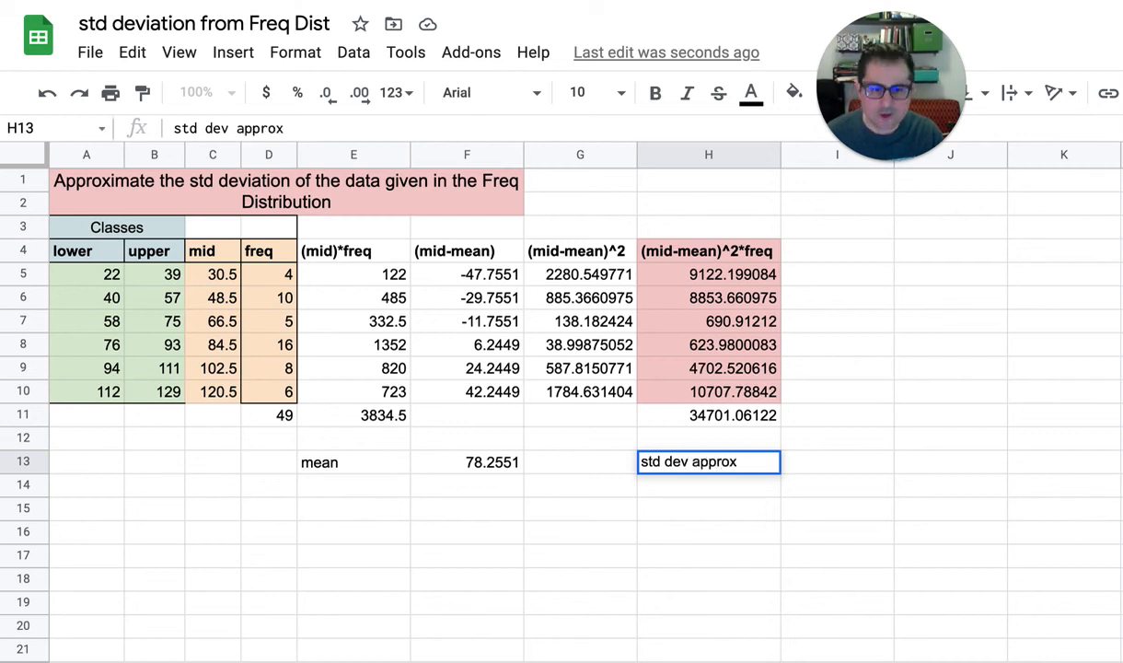
pyautogui.press('Tab')
# Fill the mean label and its value in E13:F13 with light red
pyautogui.press('Left')
pyautogui.press('Left')
pyautogui.press('Left')
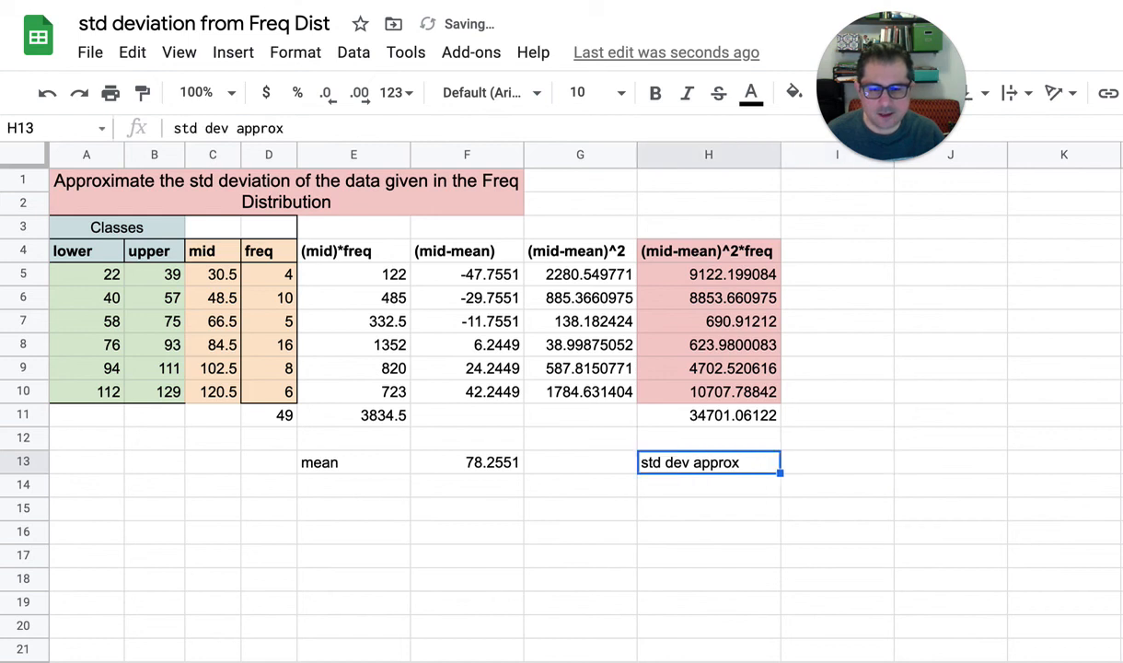
pyautogui.hotkey('shift', 'Left')
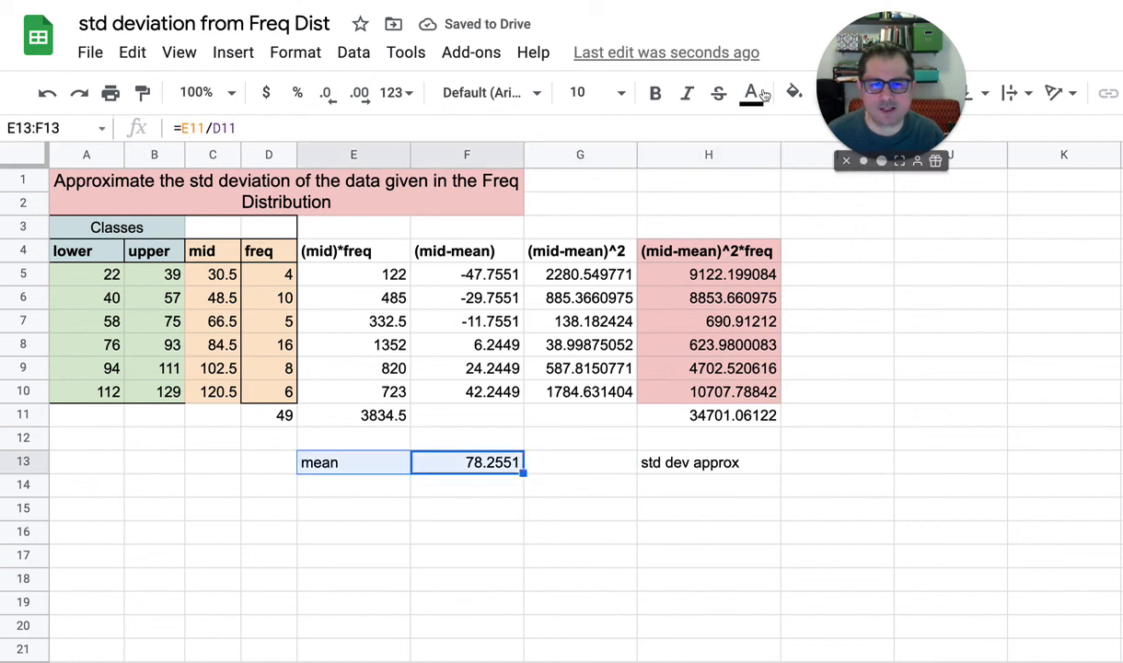
pyautogui.click(794, 92)
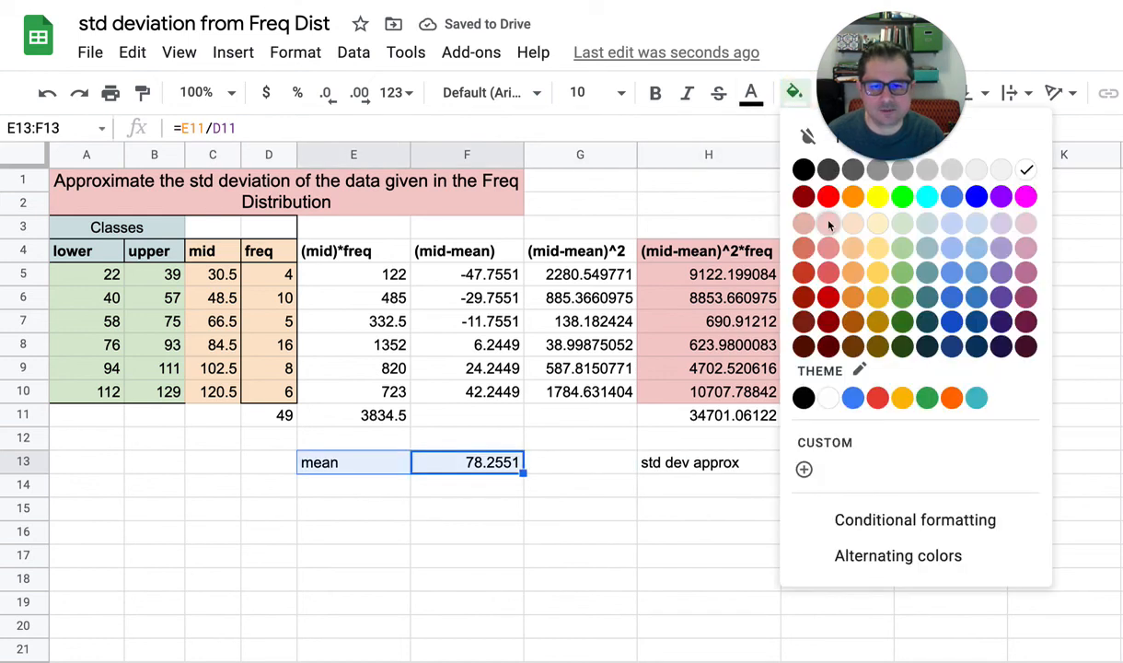
pyautogui.click(804, 223)
# Fill the std dev approx label and the empty result cell beside it, H13:I13, with light yellow
pyautogui.click(709, 467)
pyautogui.hotkey('shift', 'Right')
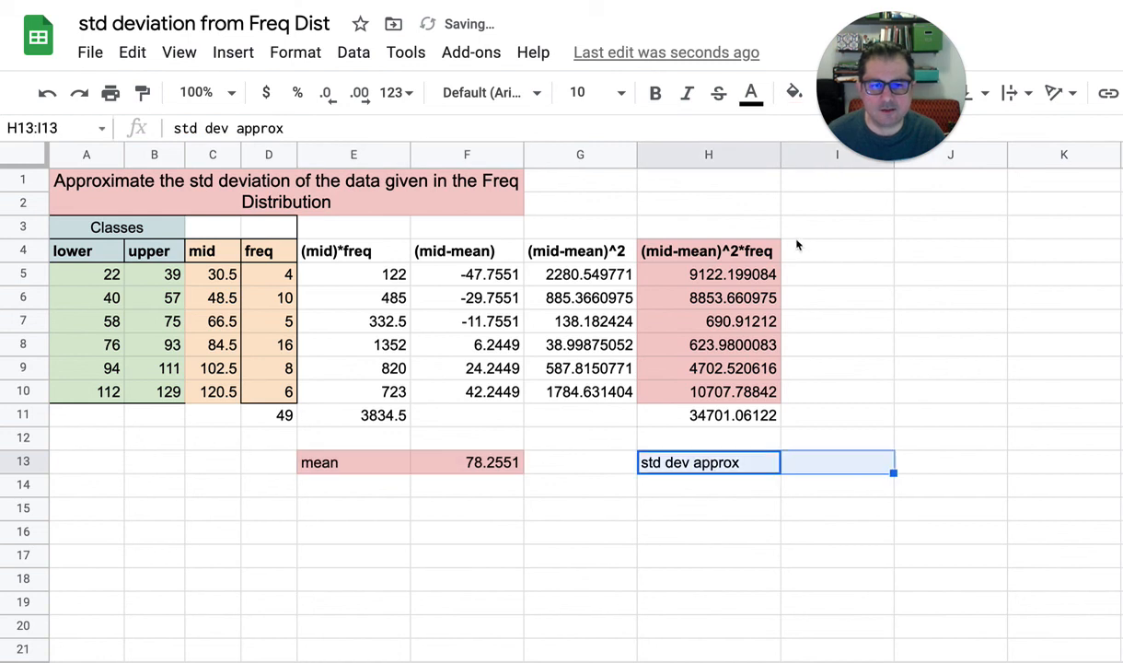
pyautogui.click(797, 94)
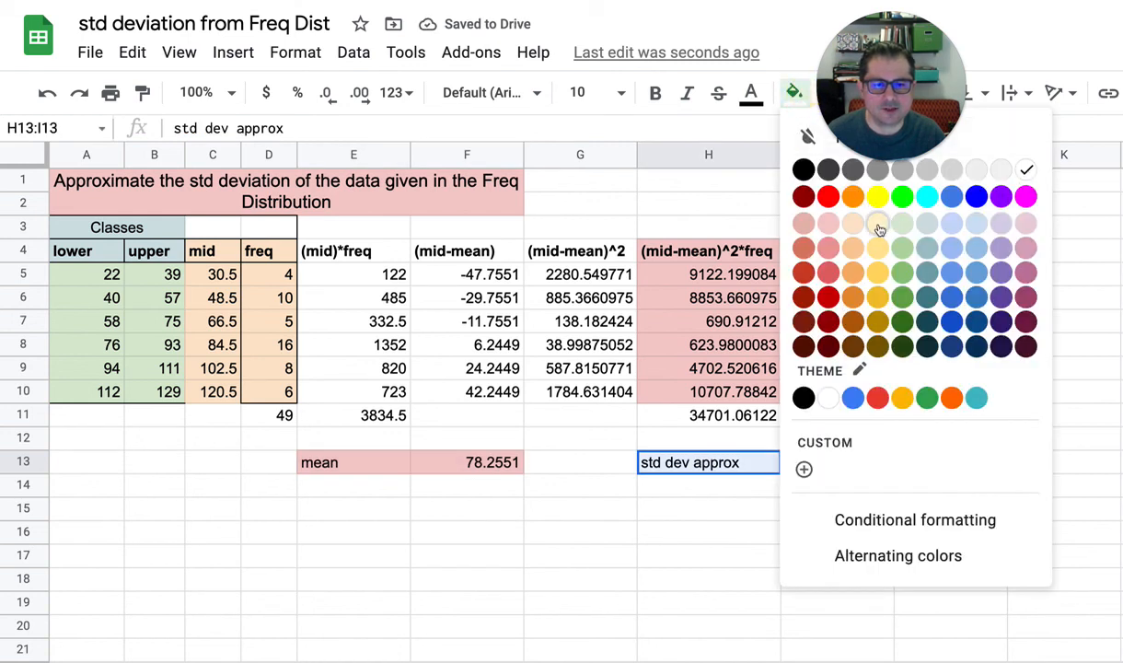
pyautogui.click(850, 222)
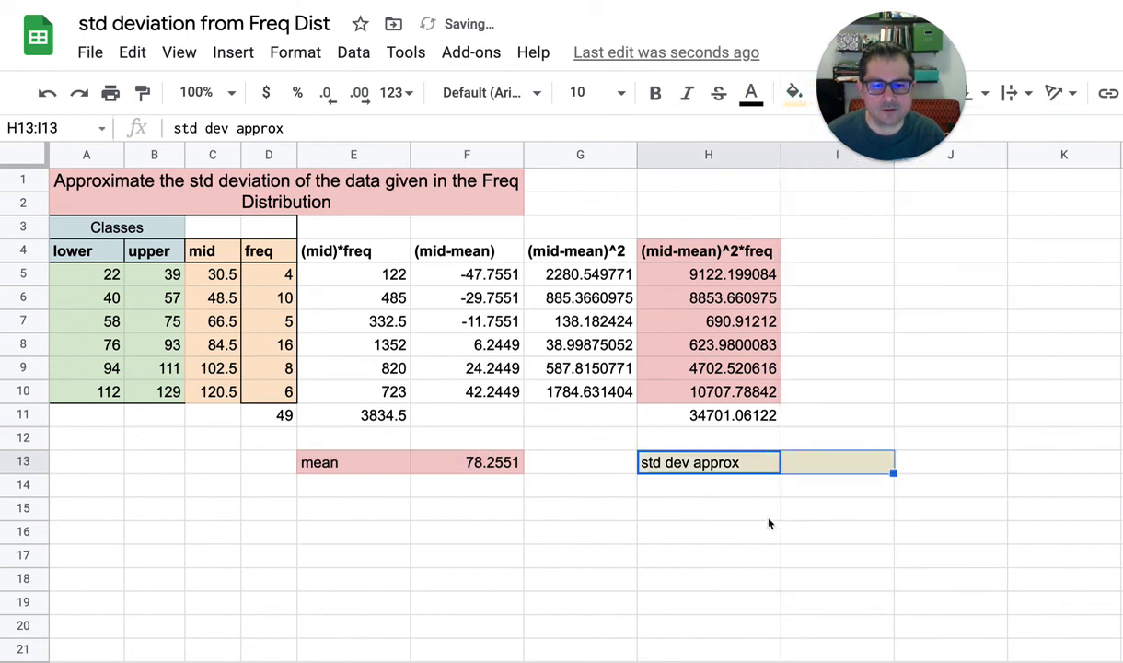
# Enter =sqrt(H11/(D11-1_)) in I13 as the standard deviation approximation
pyautogui.click(797, 460)
pyautogui.write('=')
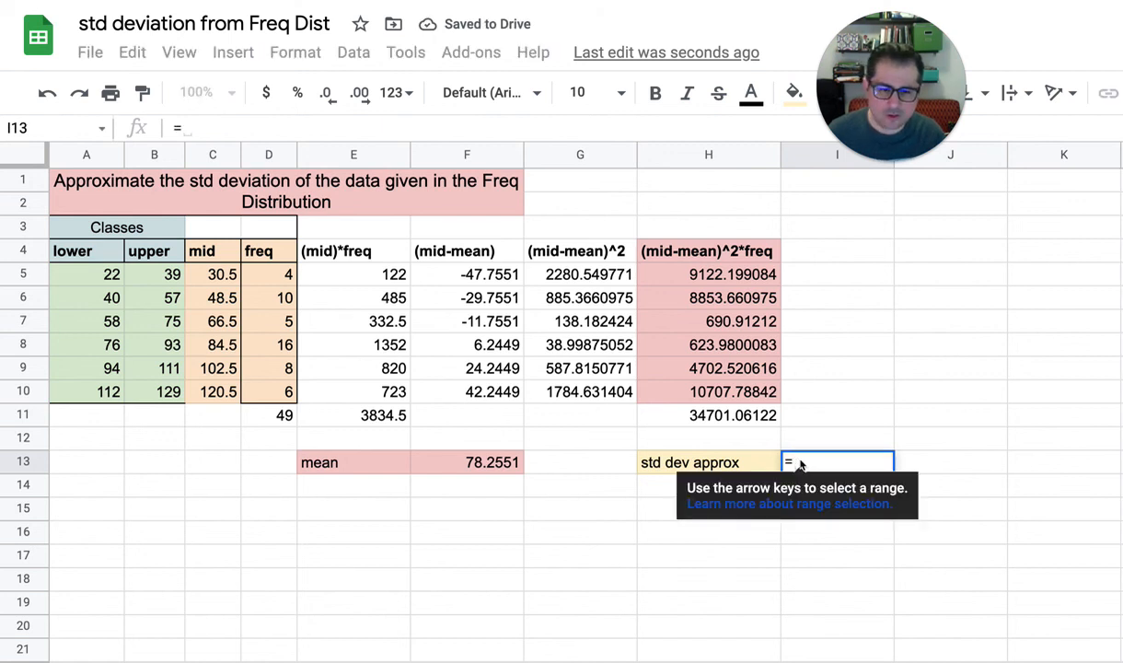
pyautogui.write('sqrt')
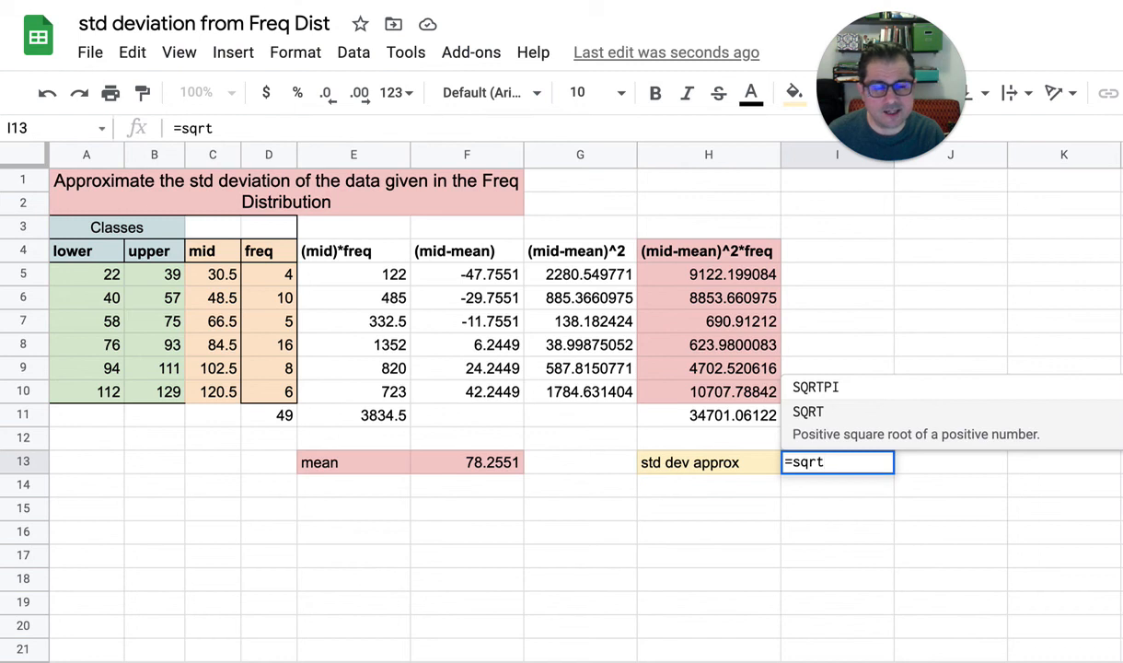
pyautogui.write('(')
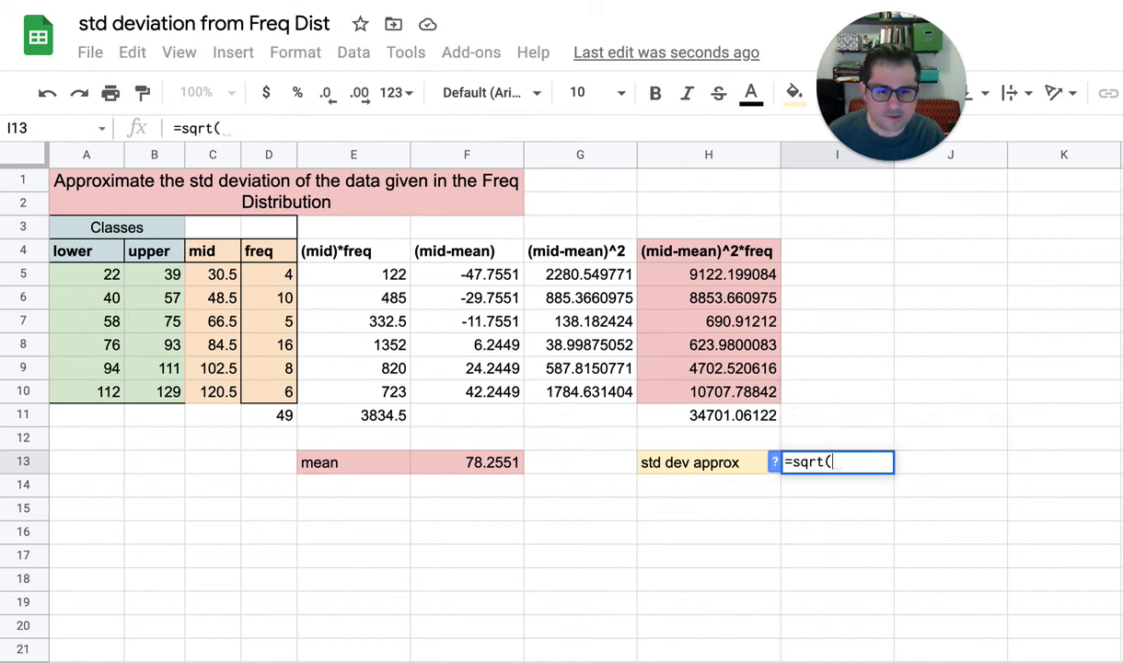
pyautogui.click(711, 417)
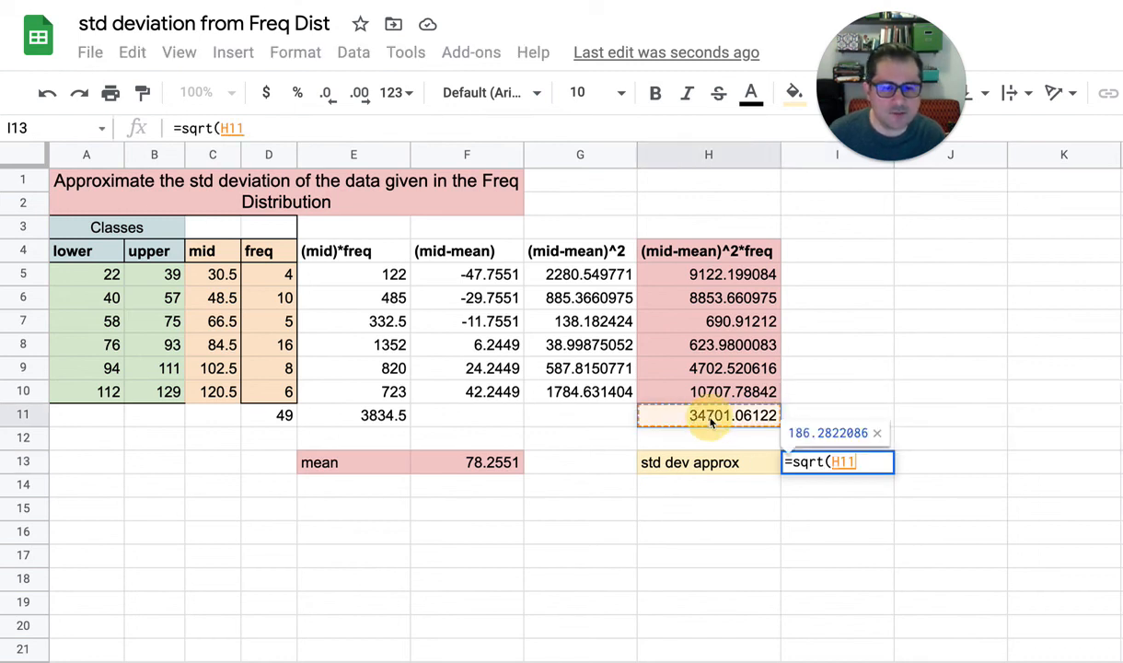
pyautogui.write('/')
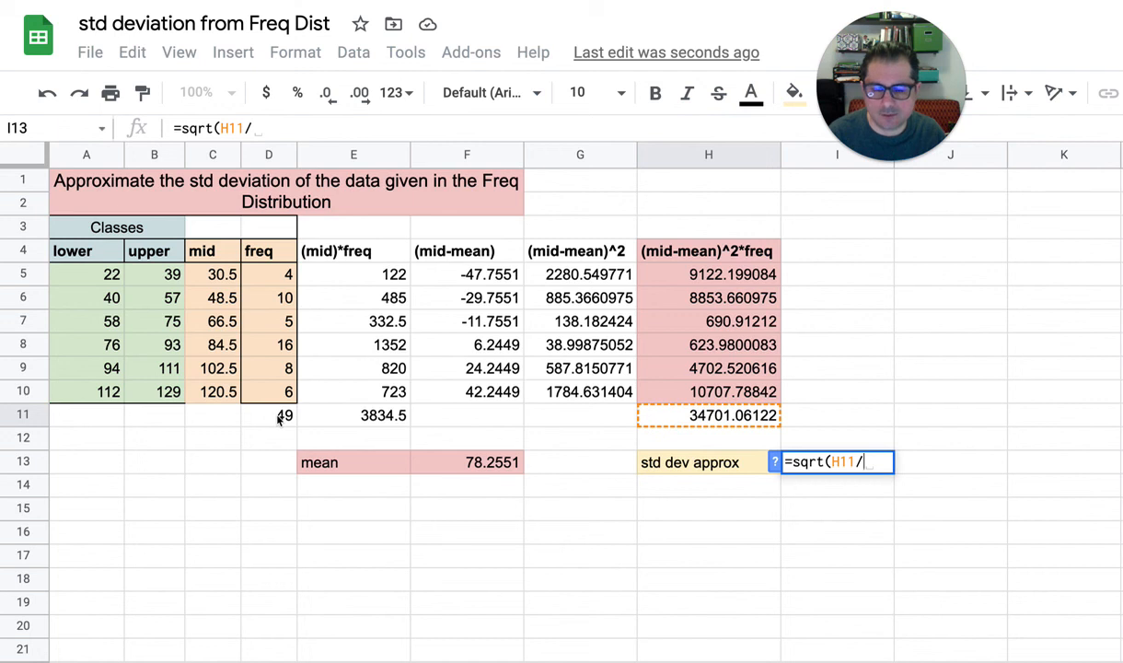
pyautogui.write('(')
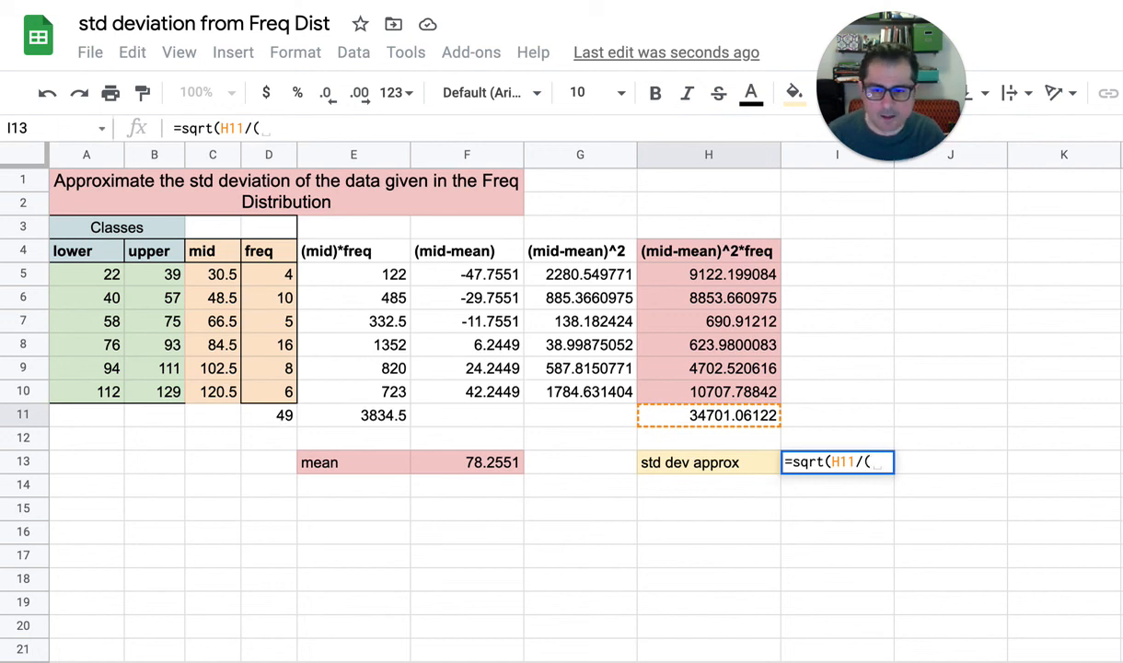
pyautogui.click(272, 418)
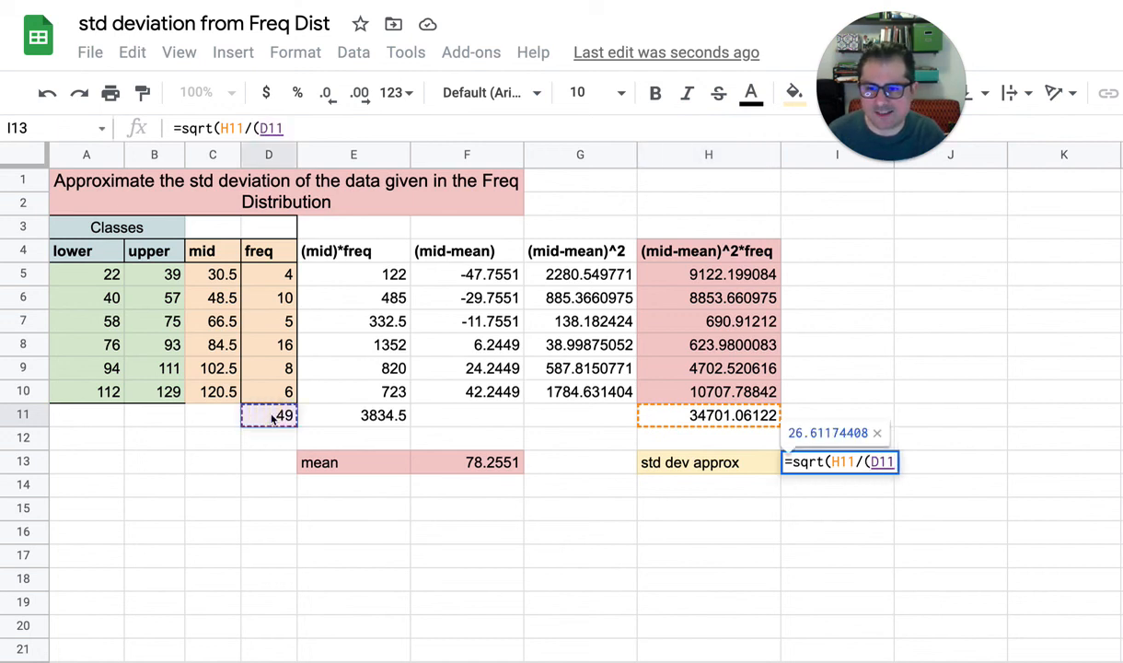
pyautogui.write('-1')
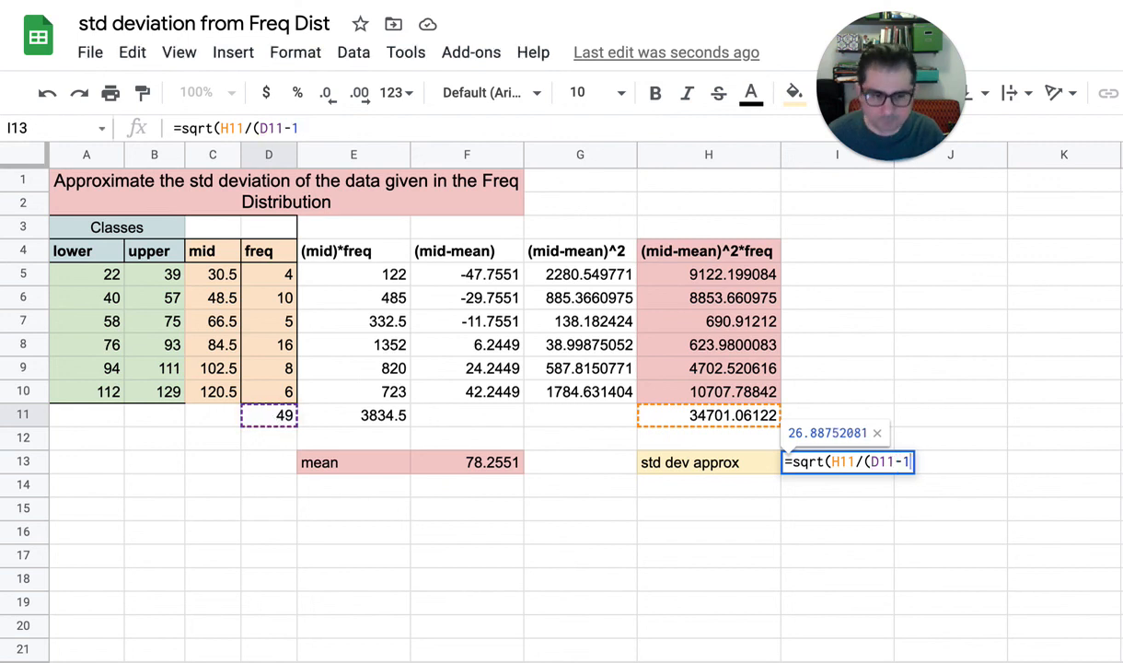
pyautogui.write('_)')
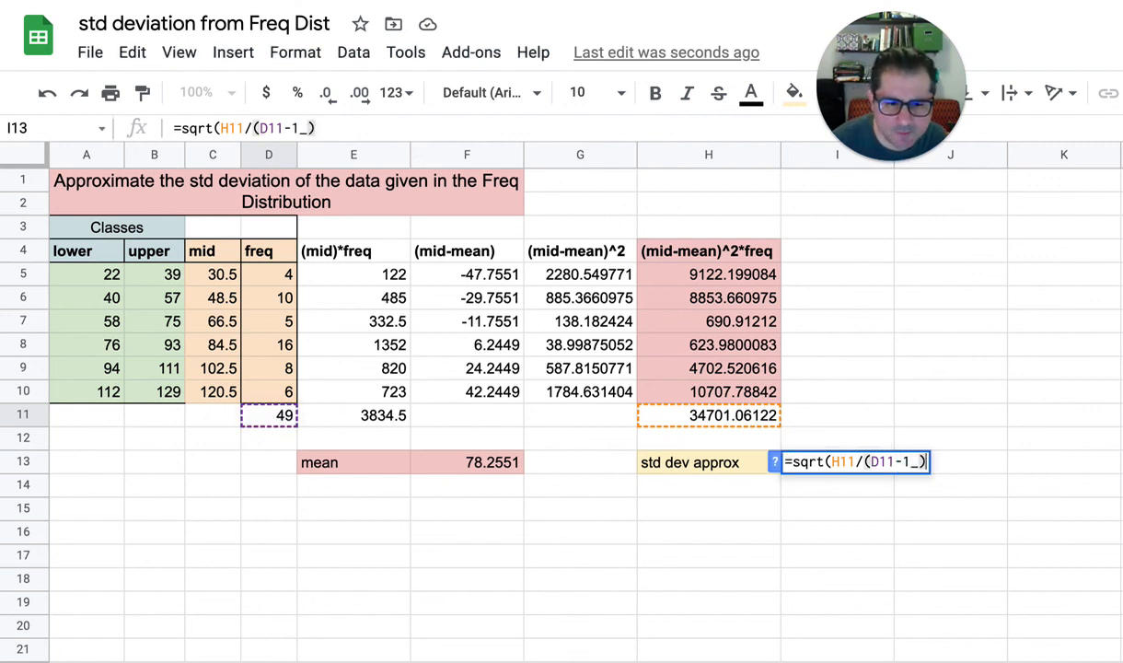
pyautogui.write(')')
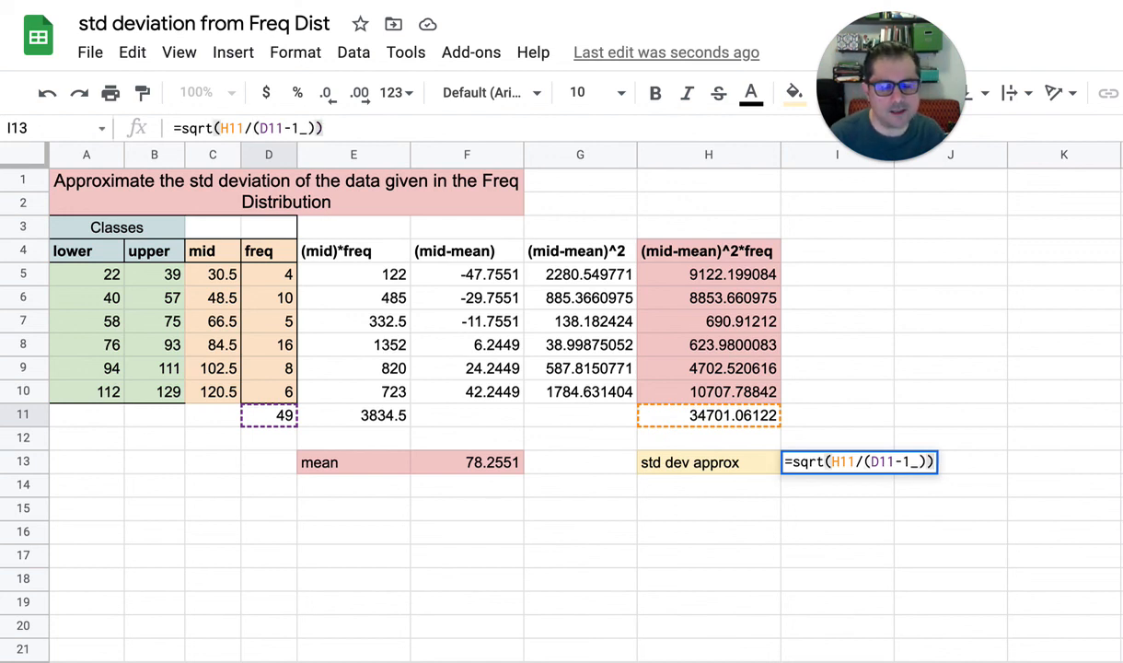
pyautogui.press('Return')
# Remove the stray underscore from the formula in I13 so it reads =sqrt(H11/(D11-1))
pyautogui.press('Up')
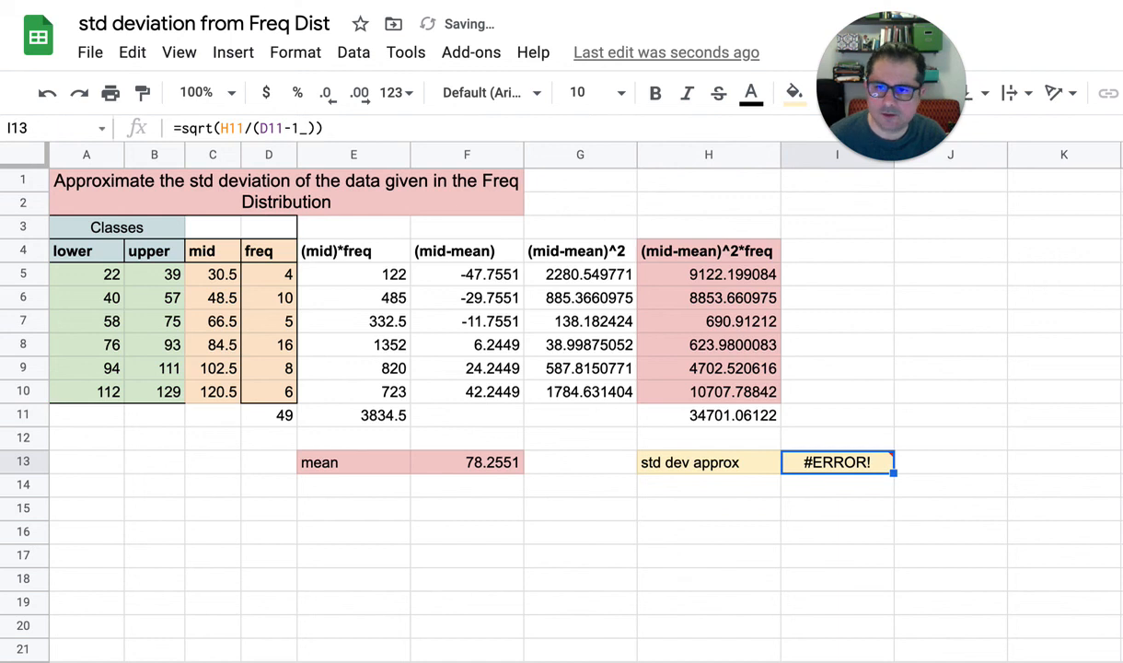
pyautogui.click(311, 128)
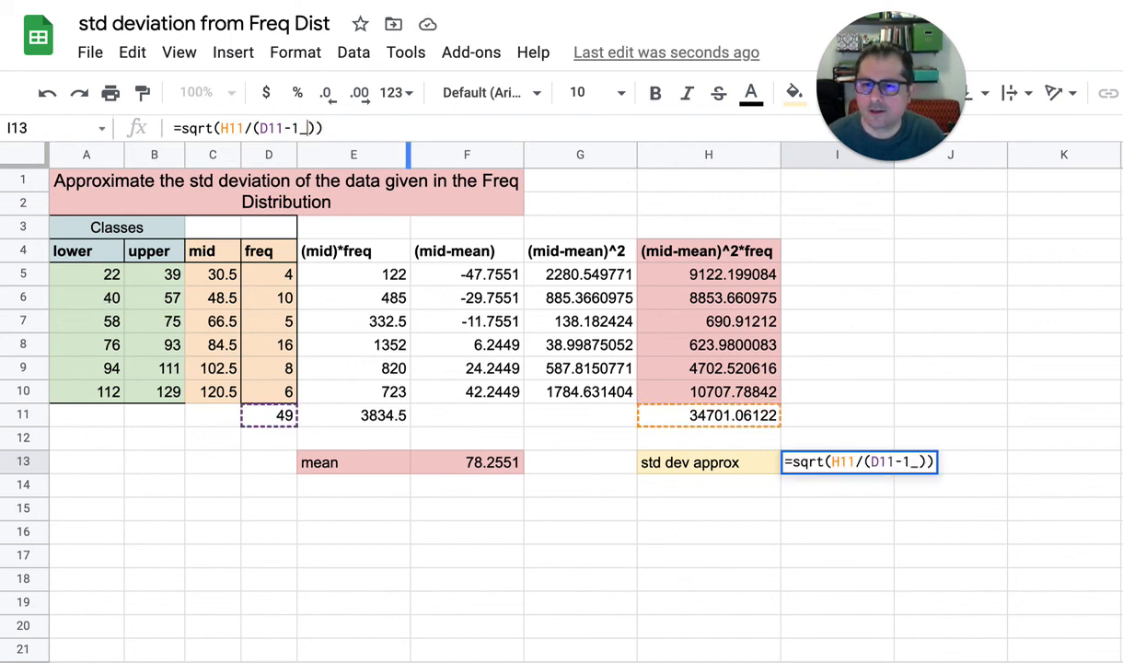
pyautogui.press('BackSpace')
pyautogui.press('Return')
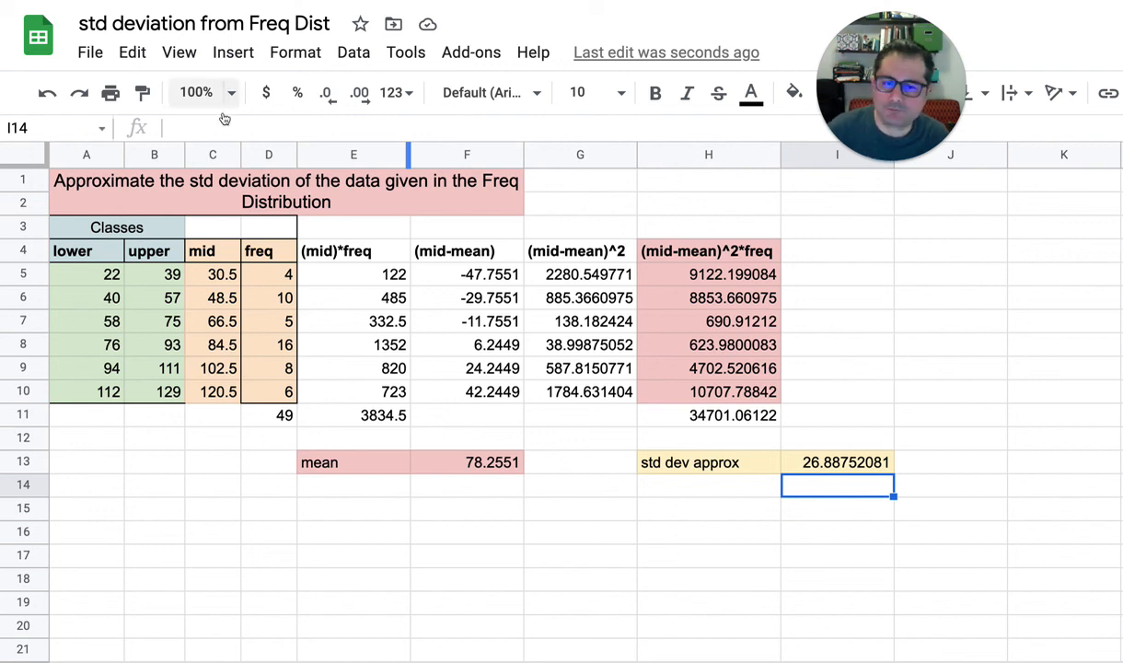
pyautogui.click(825, 465)
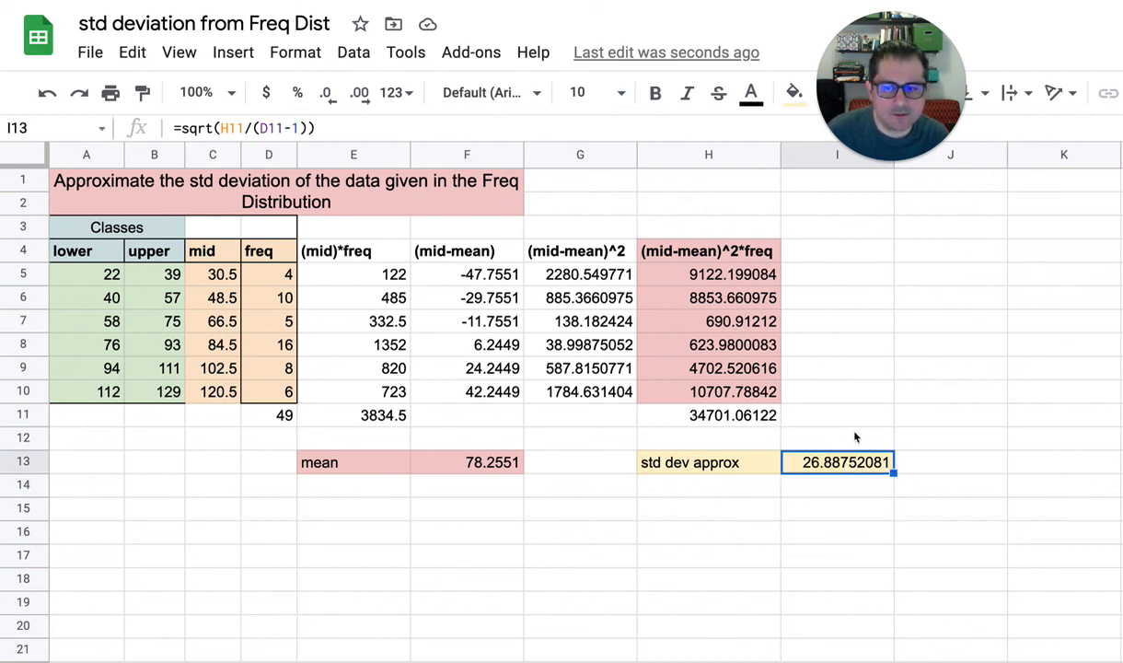
# Set the first class's frequency in D5 to 5 and check the dependent deviation and standard deviation cells
pyautogui.click(280, 276)
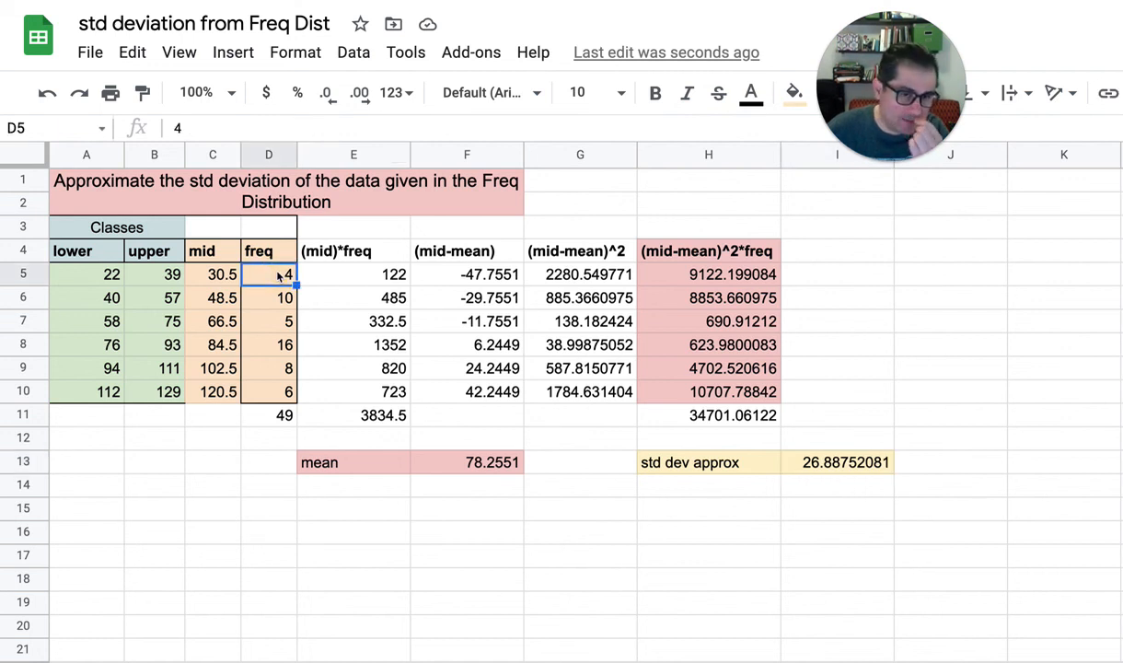
pyautogui.write('5')
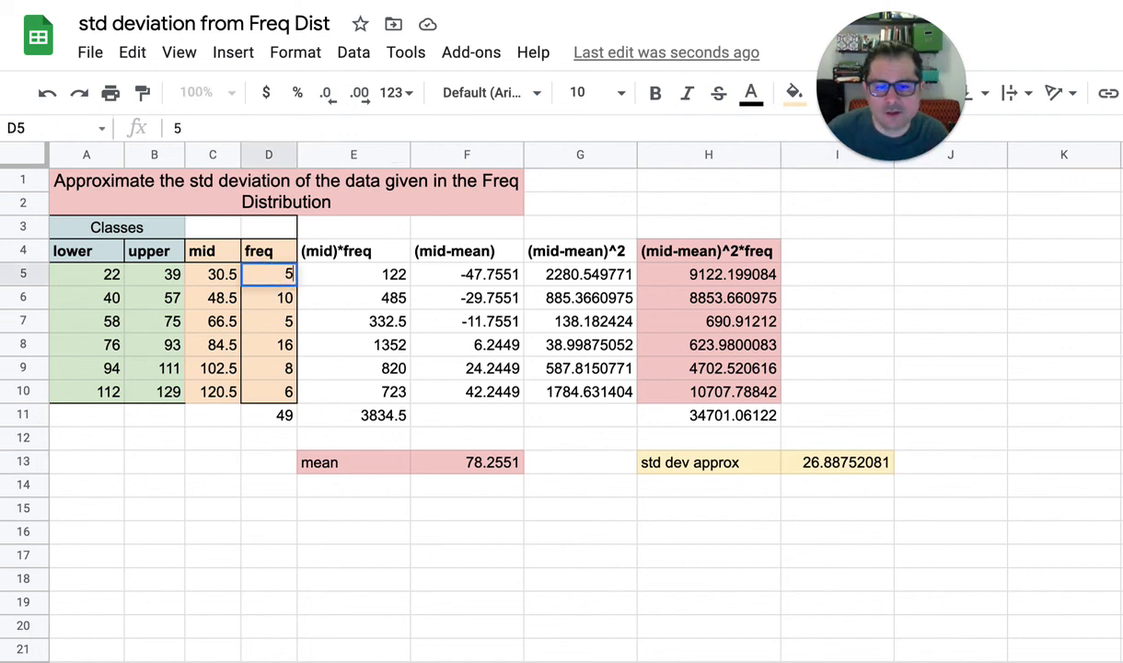
pyautogui.press('Return')
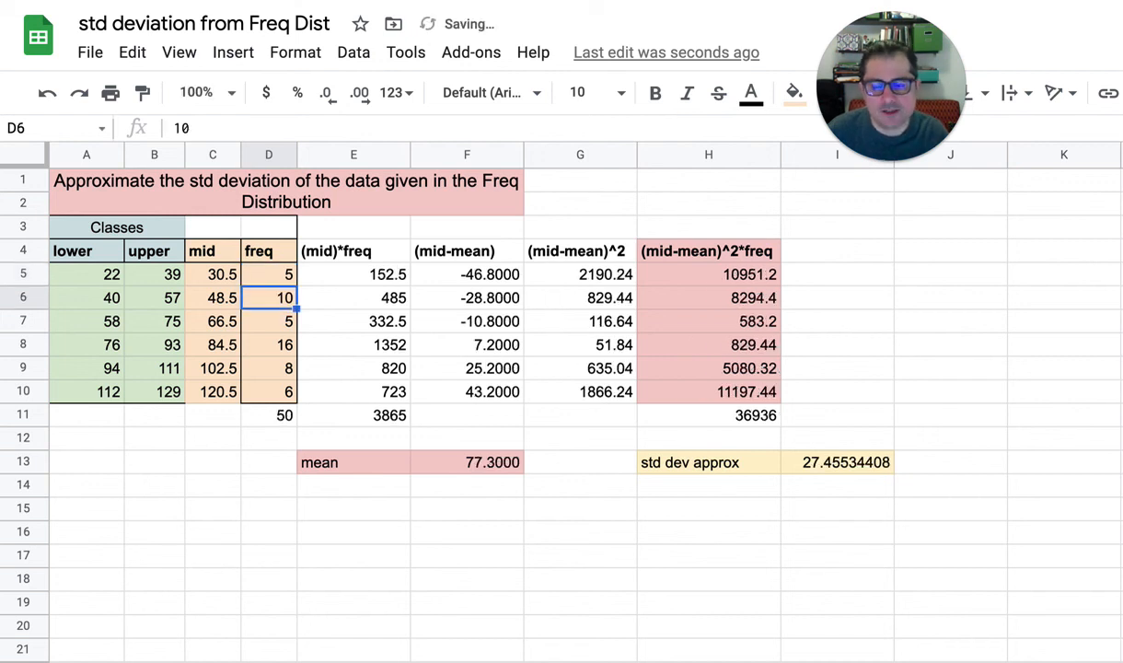
pyautogui.click(465, 276)
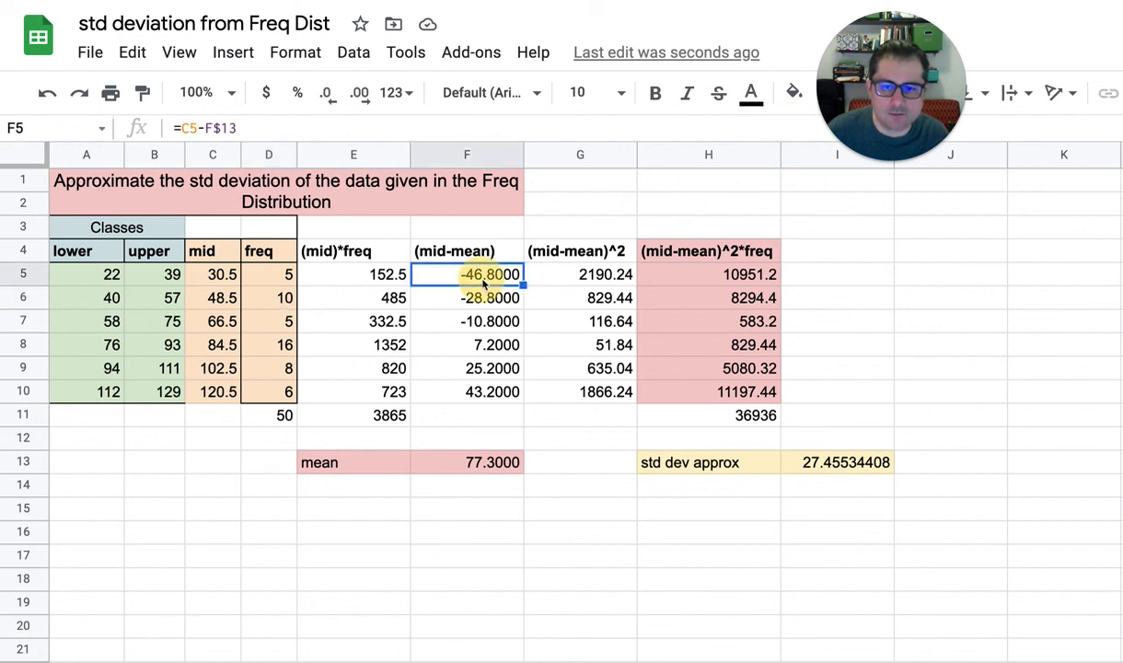
pyautogui.click(574, 304)
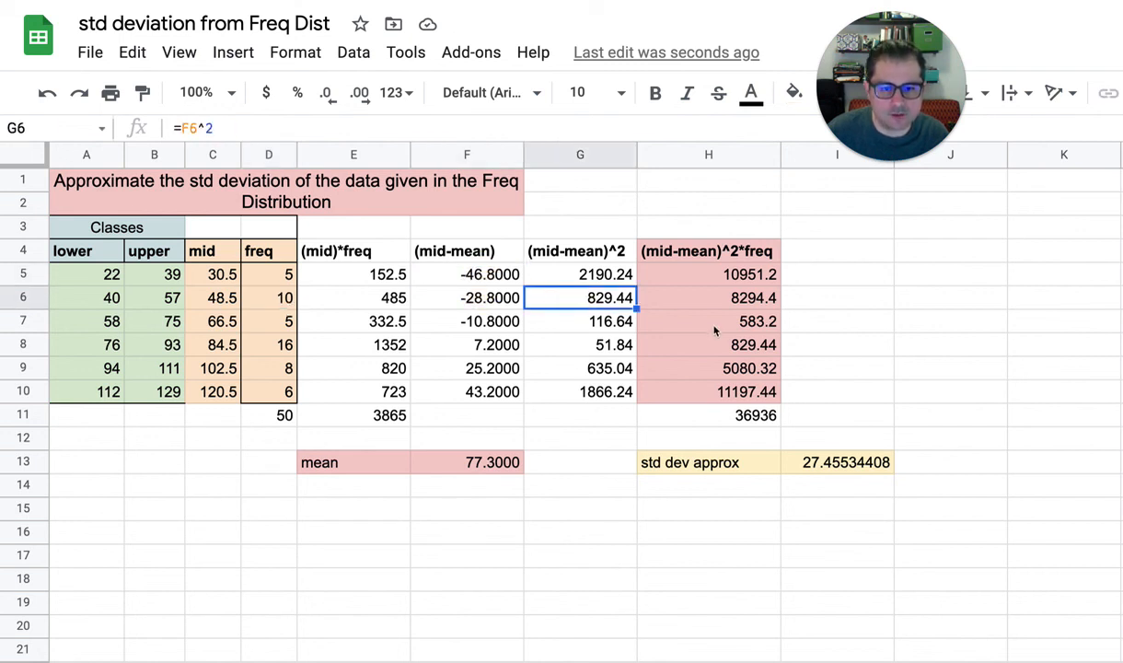
pyautogui.click(721, 324)
pyautogui.click(839, 466)
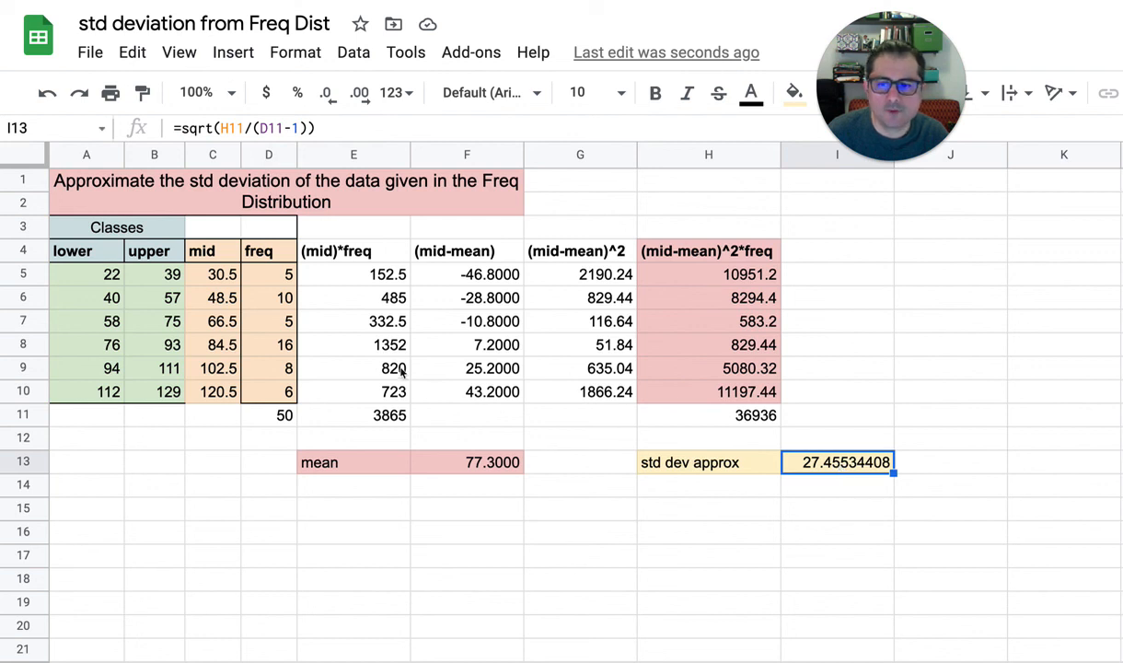
# Set the first class's frequency in D5 back to 4
pyautogui.click(281, 276)
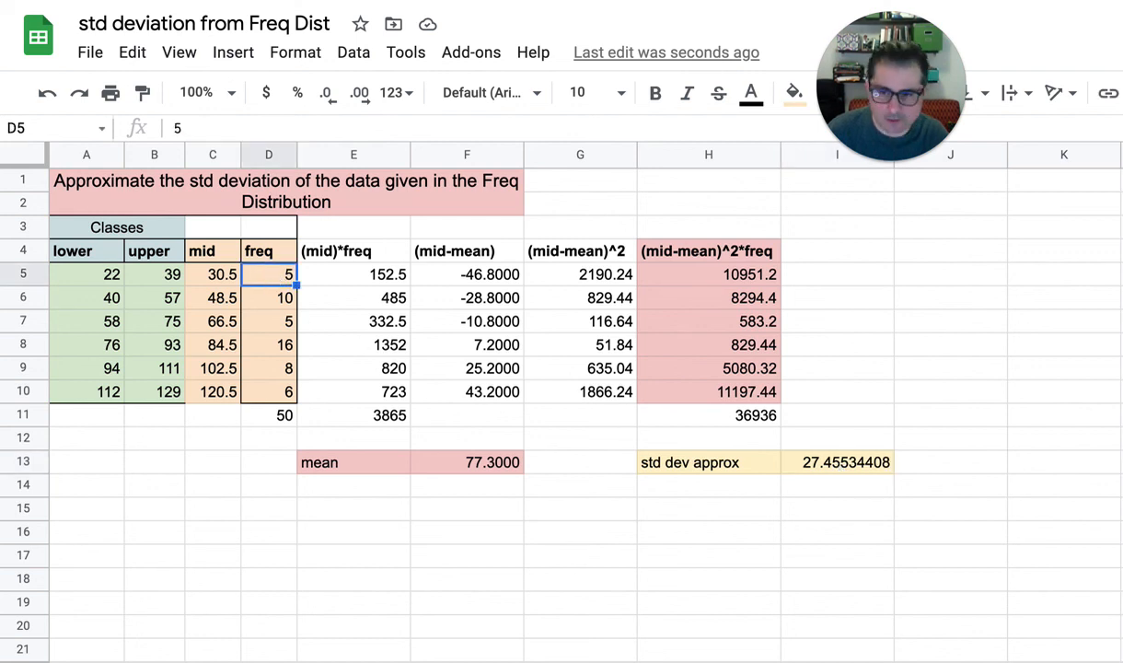
pyautogui.write('4')
pyautogui.press('Return')
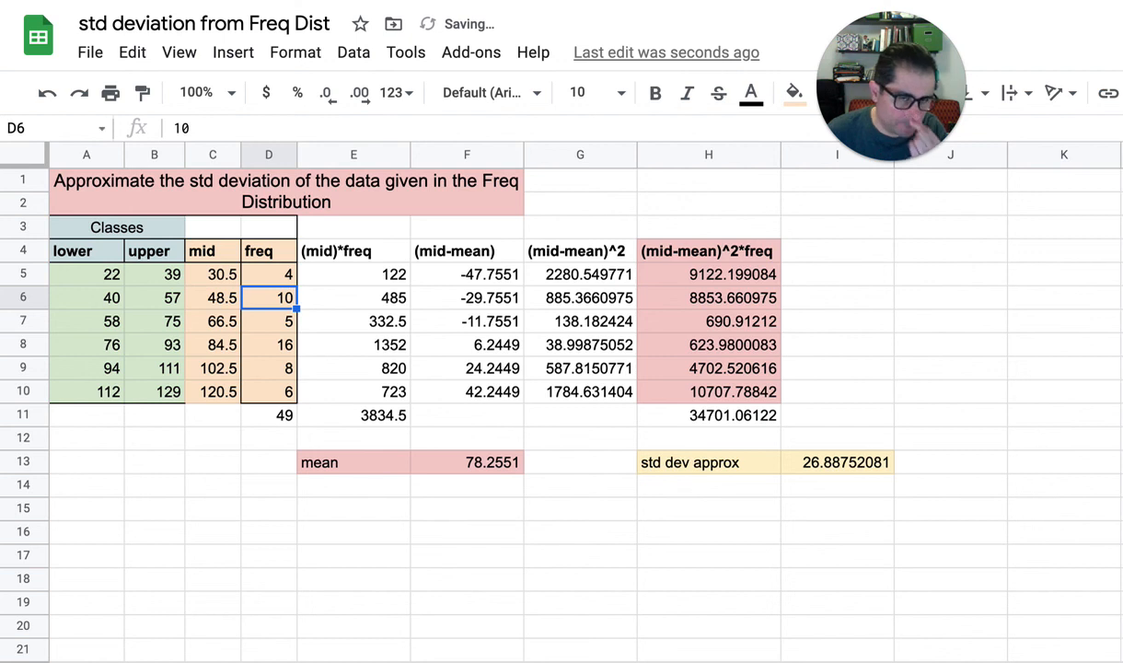